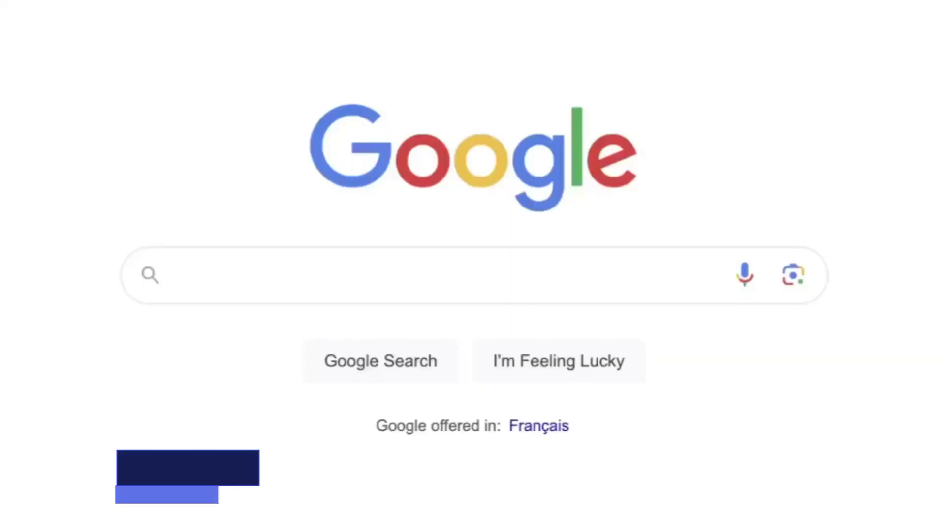
Step: Search Google for 'taskade ai'
{"action": "type", "text": "taskade ai"}
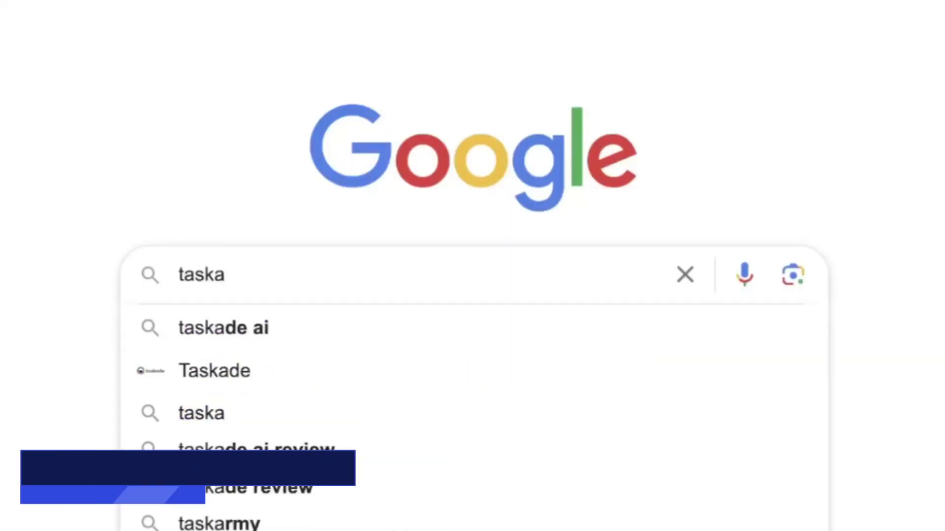
Step: Open the Taskade site and sign up, choosing education as the intended use
{"action": "left_click", "coordinate": [364, 127]}
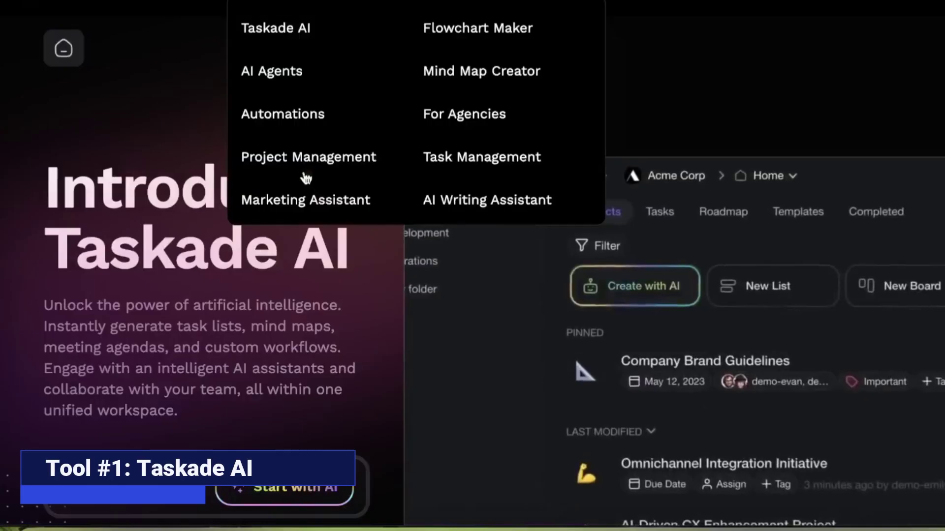
{"action": "left_click", "coordinate": [298, 487]}
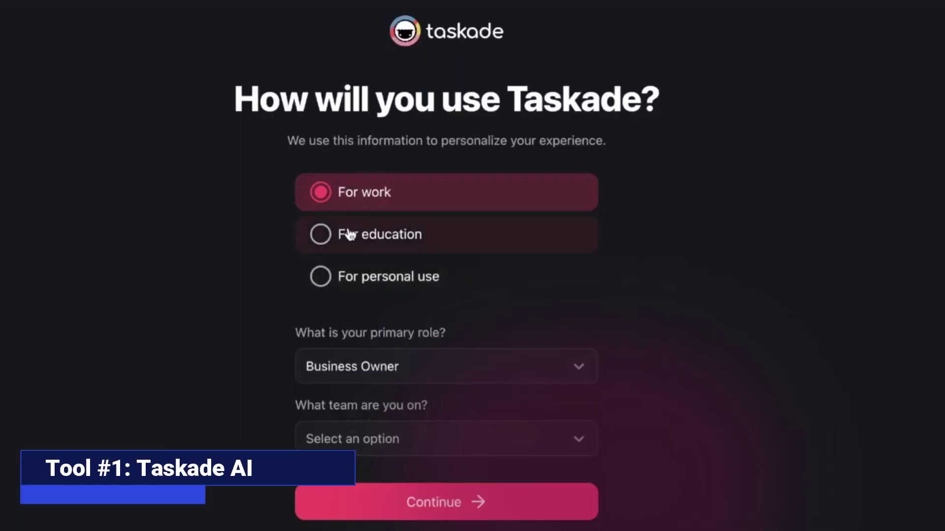
{"action": "left_click", "coordinate": [320, 235]}
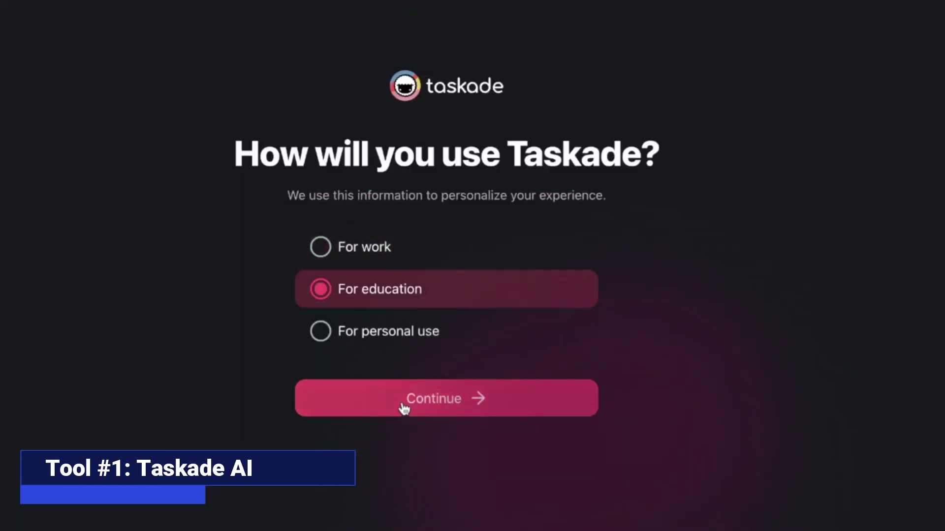
{"action": "left_click", "coordinate": [405, 405]}
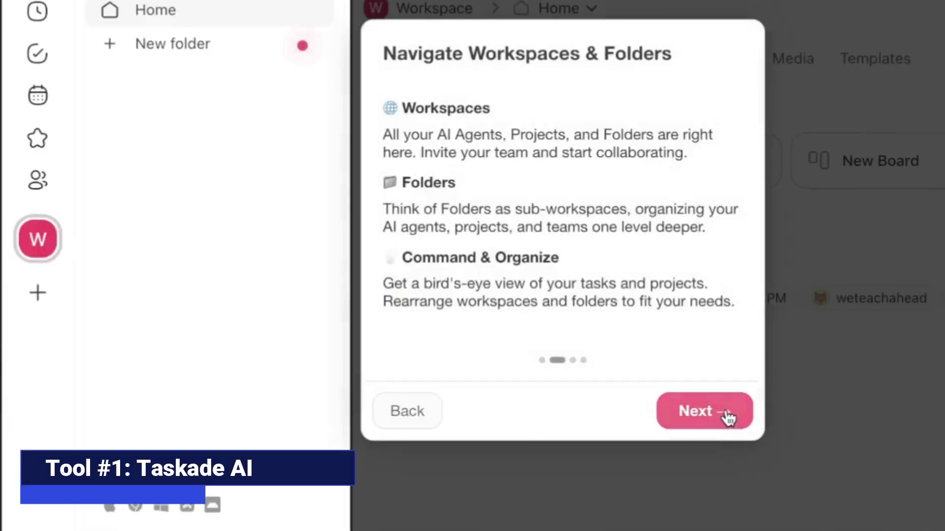
Step: Finish the welcome and project tours and bring up the new project options
{"action": "left_click", "coordinate": [728, 418]}
{"action": "left_click", "coordinate": [794, 522]}
{"action": "left_click", "coordinate": [675, 463]}
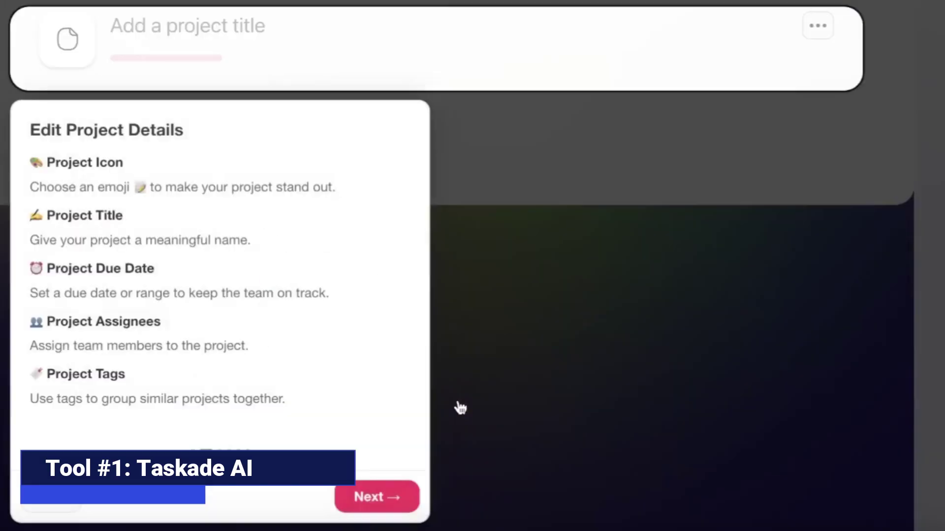
{"action": "left_click", "coordinate": [377, 497]}
{"action": "left_click", "coordinate": [675, 473]}
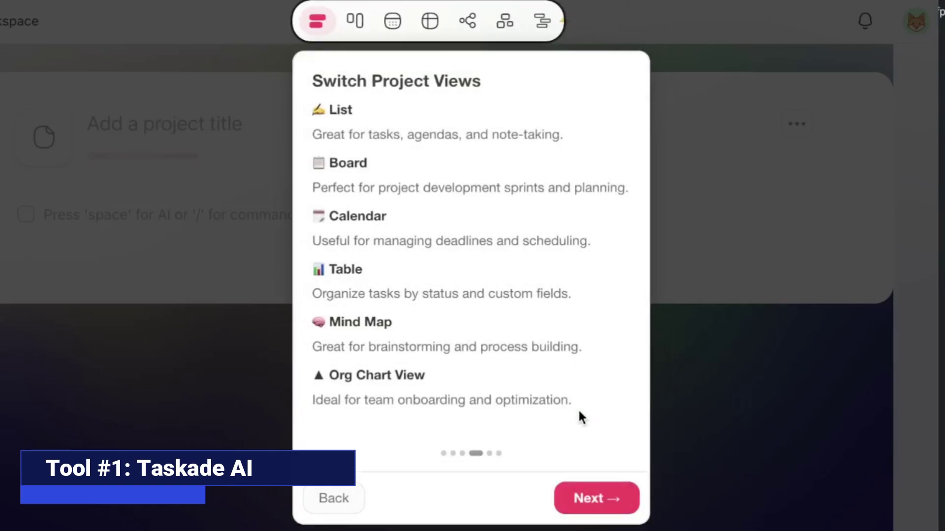
{"action": "left_click", "coordinate": [669, 475]}
{"action": "left_click", "coordinate": [672, 474]}
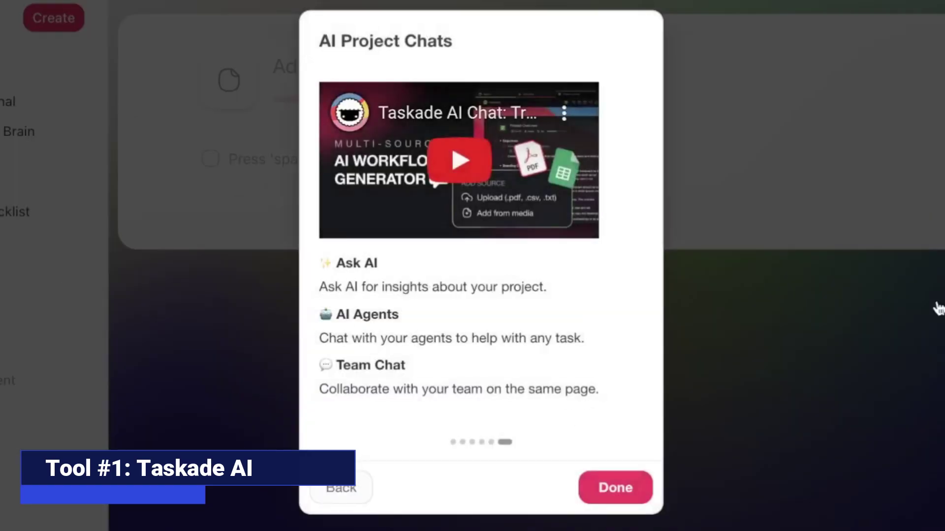
{"action": "left_click", "coordinate": [614, 487]}
{"action": "left_click", "coordinate": [903, 62]}
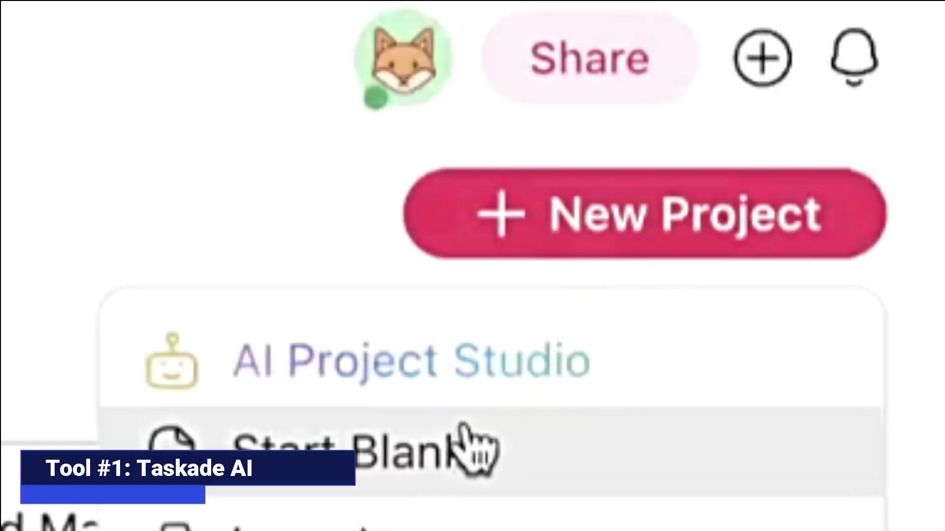
Step: Start a blank Taskade project and paste in the English Literature objectives
{"action": "left_click", "coordinate": [465, 430]}
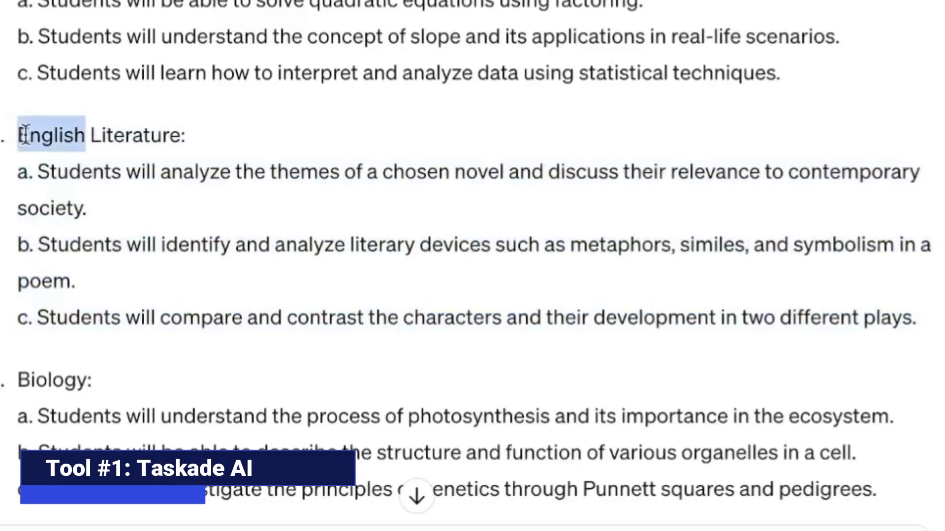
{"action": "left_click_drag", "start_coordinate": [25, 134], "coordinate": [870, 309]}
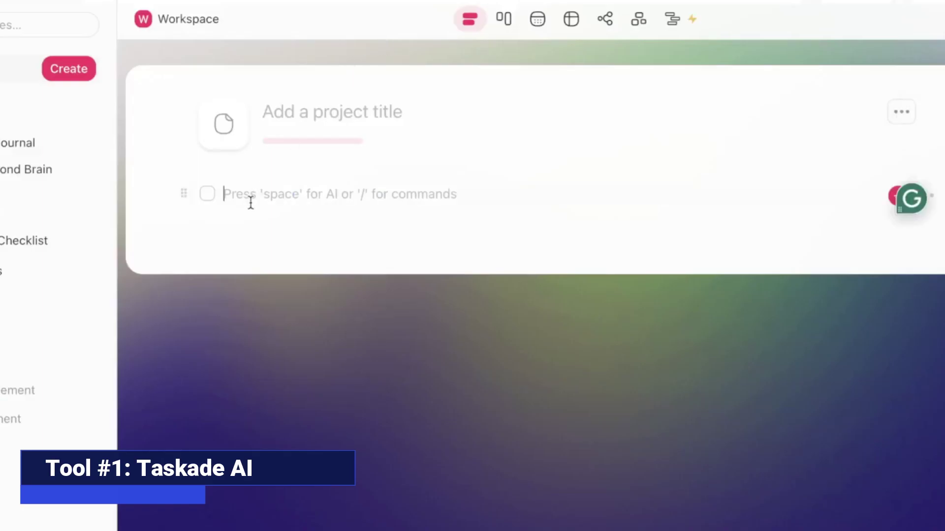
{"action": "type", "text": "English Literature: a. Students will analyze the themes of a chosen novel and discuss their relevance to contemporary society. b. Students will identify and analyze literary devices such as metaphors, similes, and symbolism in a poem. c. Students will compare and contrast the characters and their development in two different plays."}
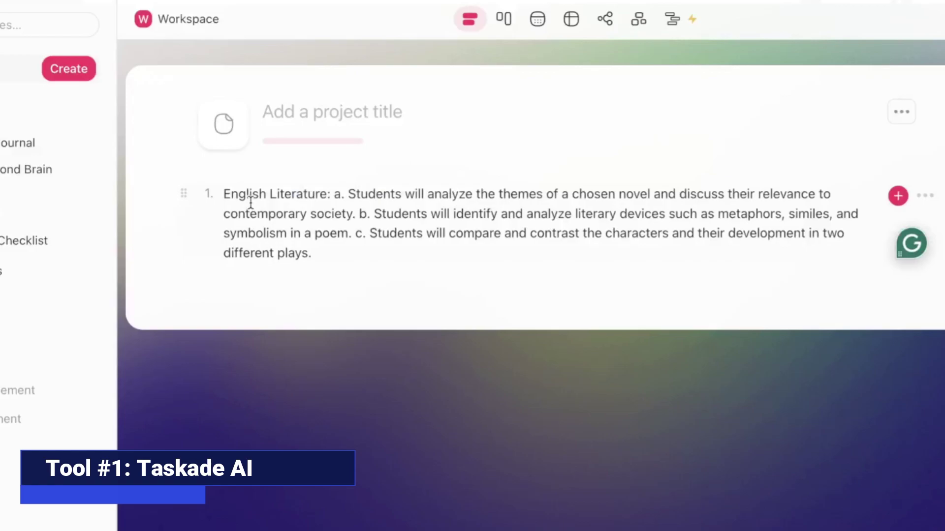
Step: Ask Taskade AI to 'Create a lesson plan' and add the generated plans to the project
{"action": "key", "text": "Return"}
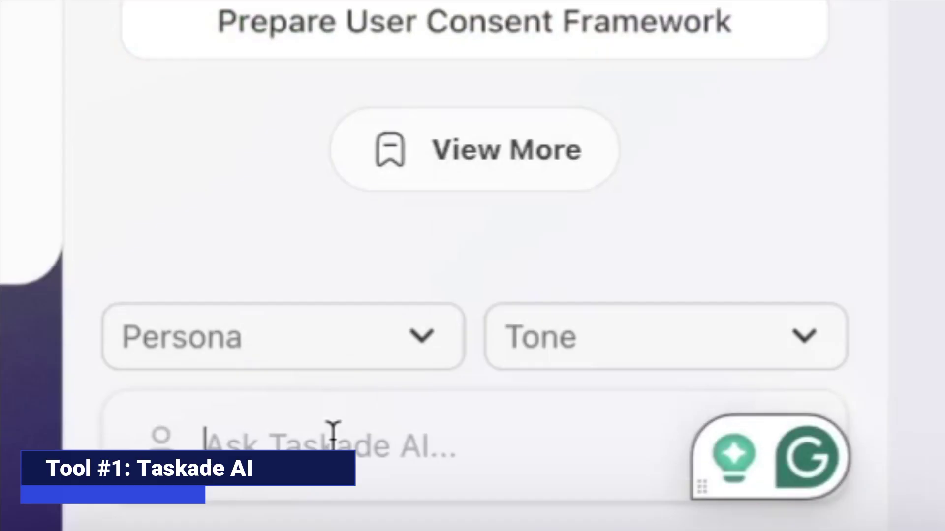
{"action": "type", "text": "Create a lesson"}
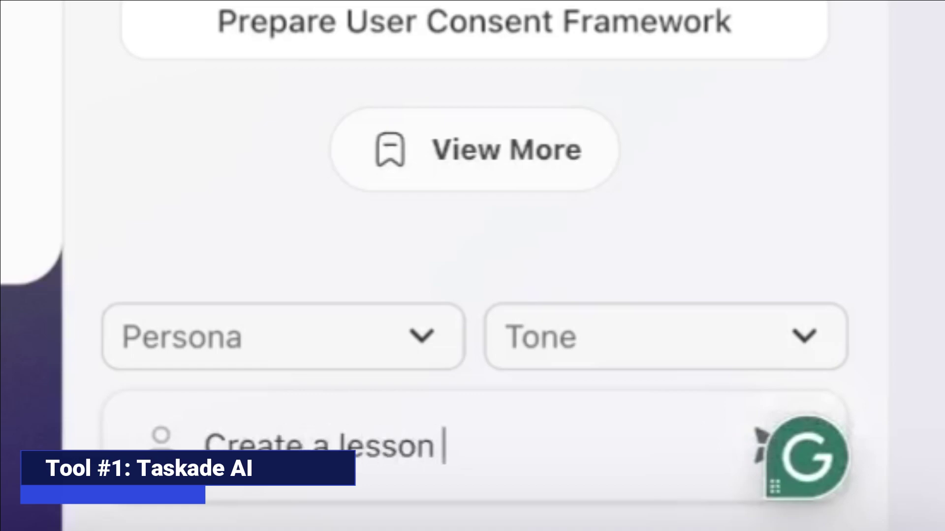
{"action": "type", "text": " plan"}
{"action": "key", "text": "Return"}
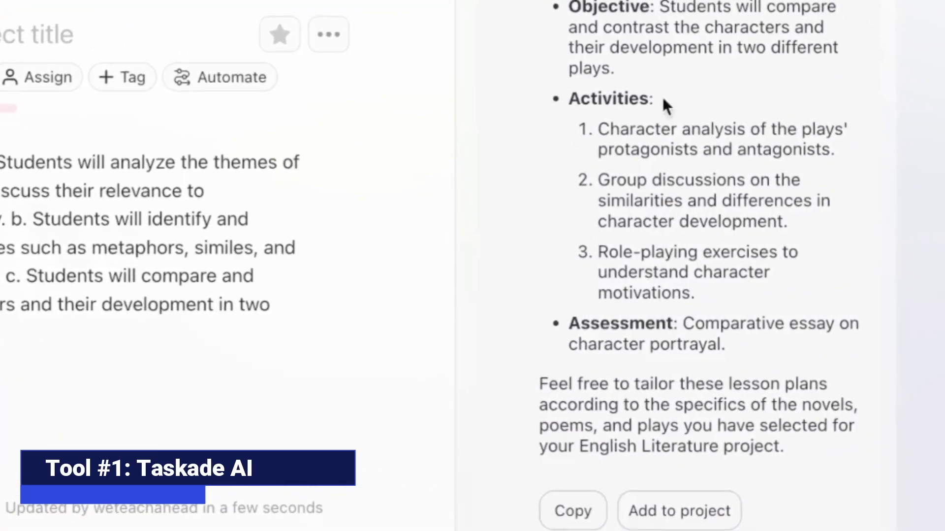
{"action": "left_click", "coordinate": [788, 2]}
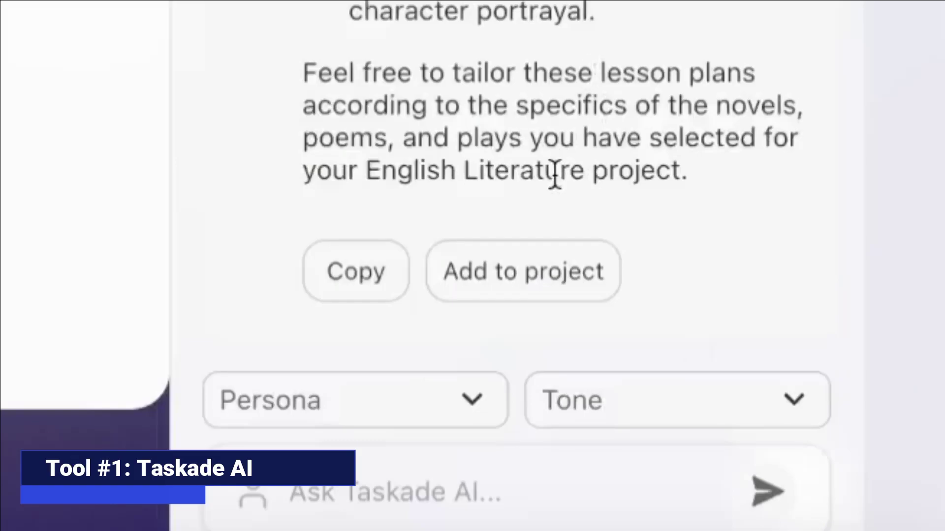
{"action": "left_click", "coordinate": [542, 276]}
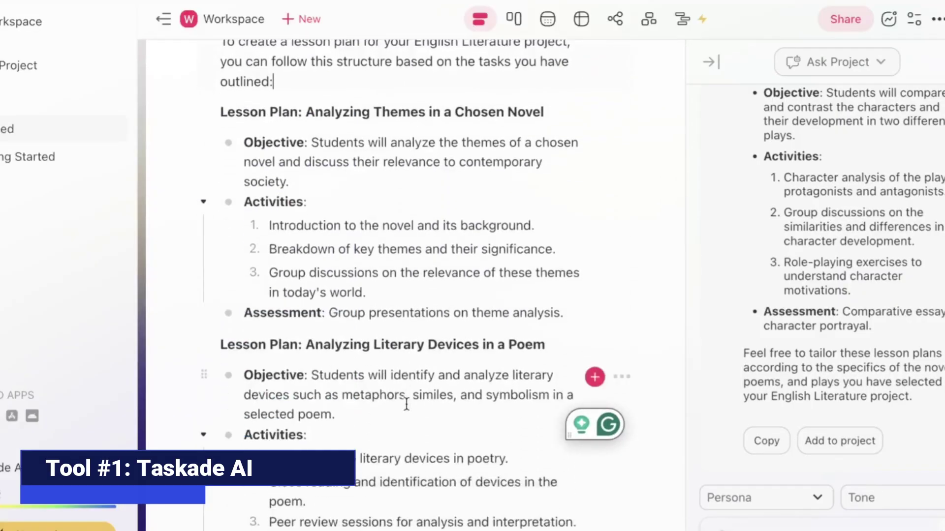
{"action": "scroll", "coordinate": [352, 295], "scroll_direction": "down", "scroll_amount": 10}
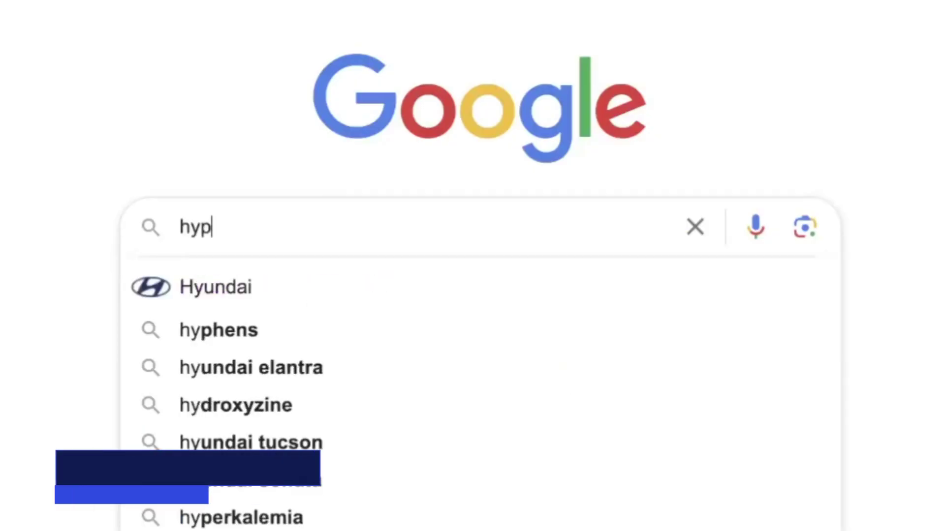
Step: Generate a psychology lesson plan in HyperWrite from the pasted objectives, and add HyperWrite to Chrome
{"action": "type", "text": "erwrit"}
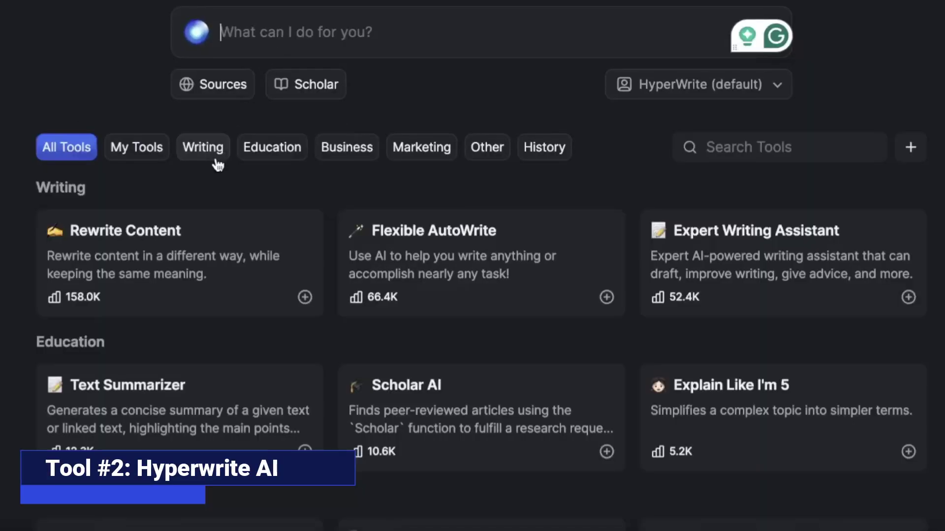
{"action": "scroll", "coordinate": [336, 182], "scroll_direction": "down", "scroll_amount": 8}
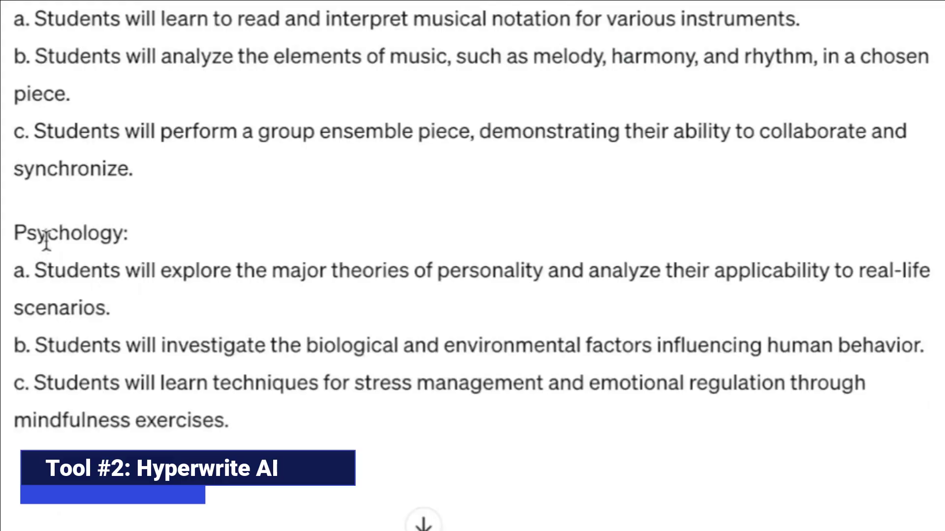
{"action": "left_click_drag", "start_coordinate": [19, 230], "coordinate": [247, 444]}
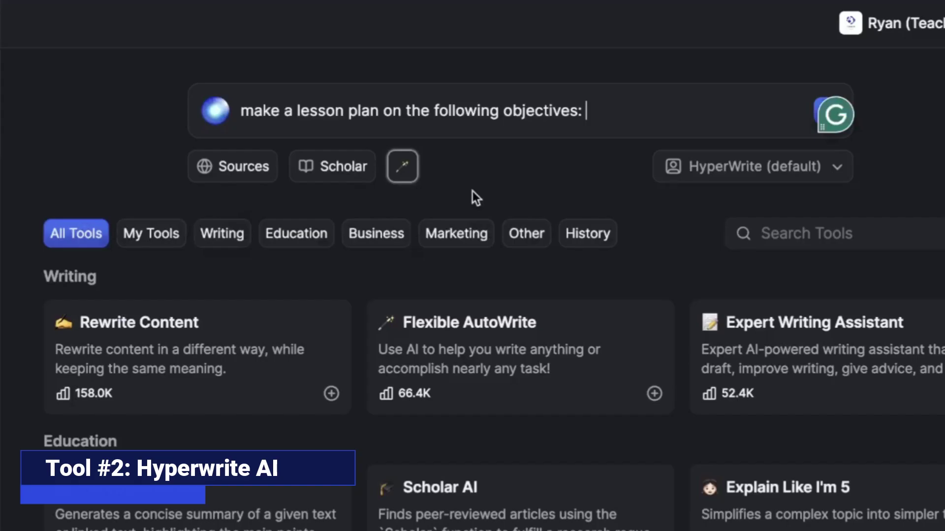
{"action": "type", "text": "Psychology: a. Students will explore the major theories of personality and analyze their applicability to real-life scenarios. b. Students will investigate the biological and environmental factors influencing human behavior. c. Students will learn techniques for stress management and emotional regulation through mindfulness exercises."}
{"action": "key", "text": "Return"}
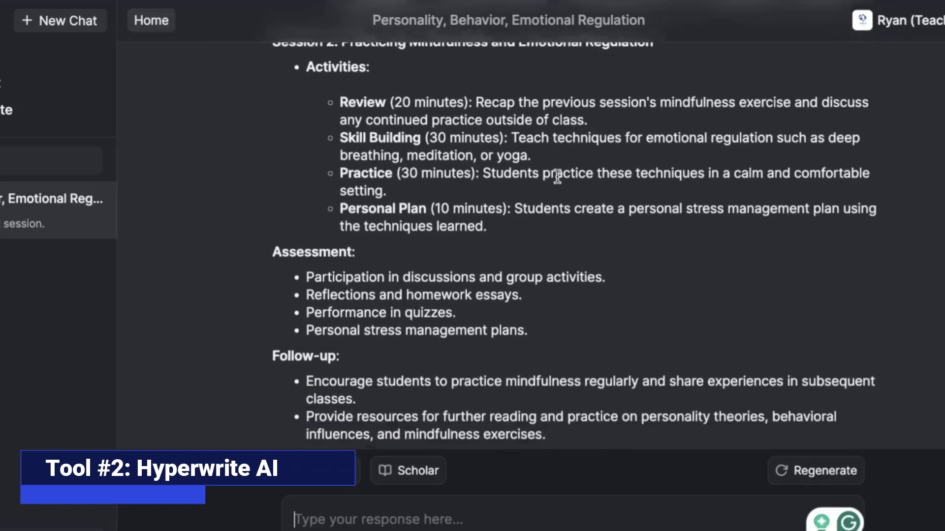
{"action": "scroll", "coordinate": [557, 176], "scroll_direction": "up", "scroll_amount": 10}
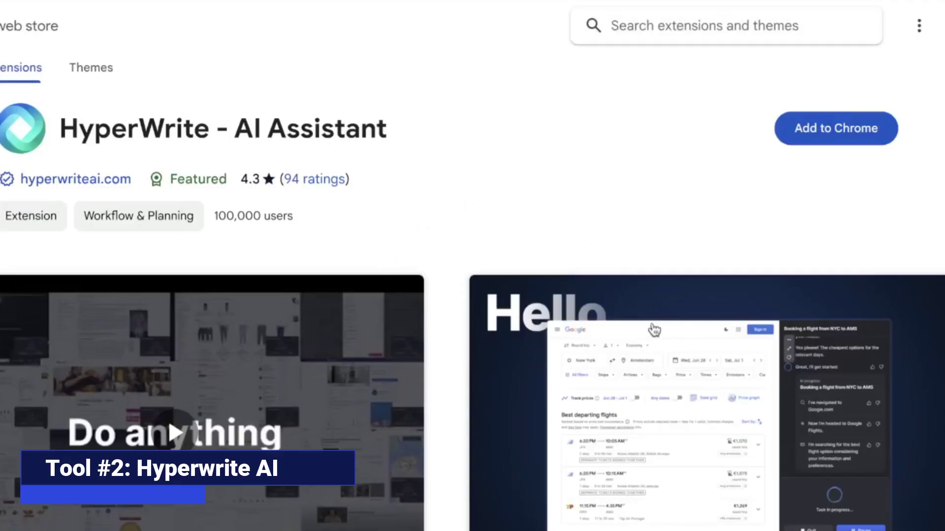
{"action": "left_click", "coordinate": [487, 224]}
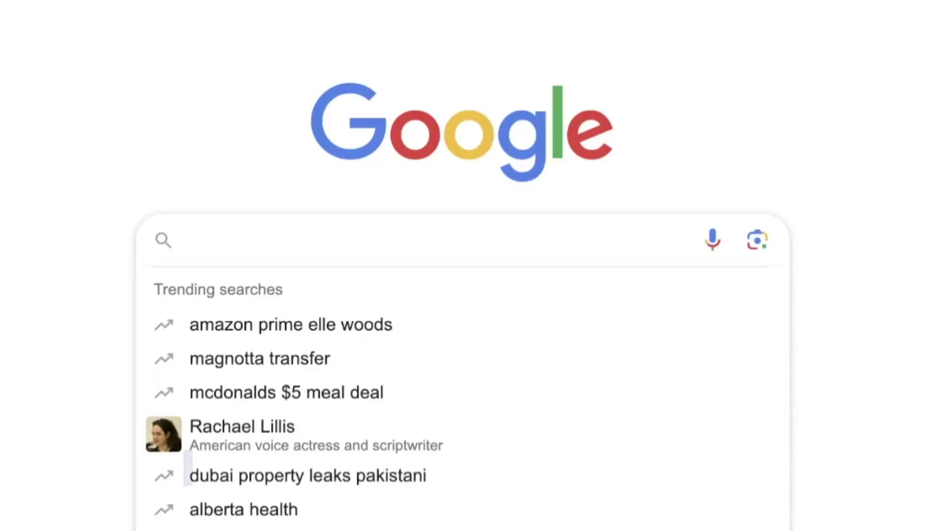
Step: Open the Auto Classmate website and start registering a new account
{"action": "type", "text": "auto classm"}
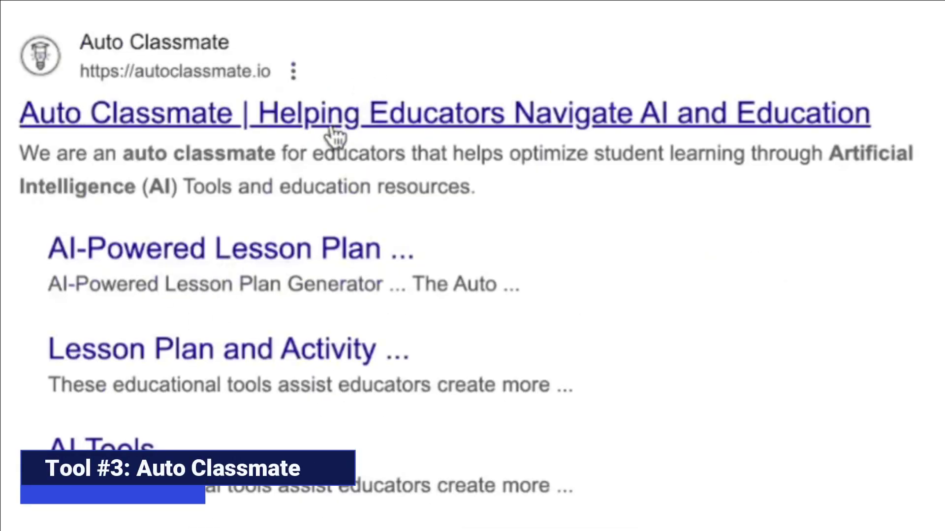
{"action": "left_click", "coordinate": [335, 135]}
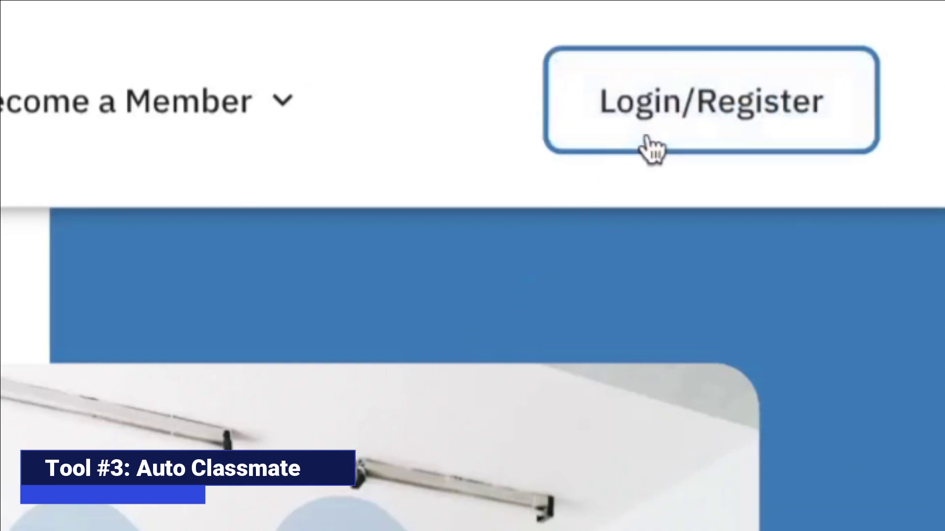
{"action": "left_click", "coordinate": [645, 147]}
{"action": "left_click", "coordinate": [525, 298]}
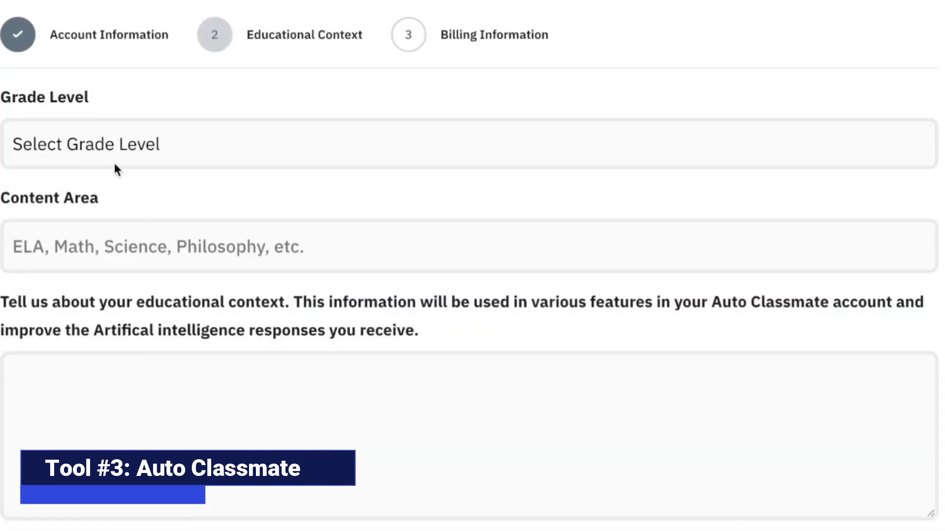
Step: Set the grade level to College and enter 'Eng' as the content area
{"action": "left_click", "coordinate": [115, 167]}
{"action": "left_click", "coordinate": [55, 526]}
{"action": "left_click", "coordinate": [118, 248]}
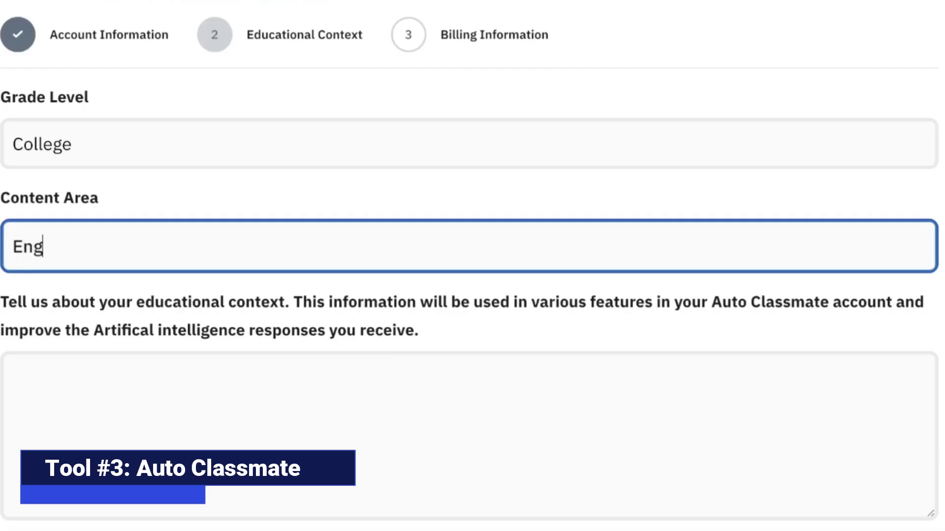
{"action": "type", "text": "Eng"}
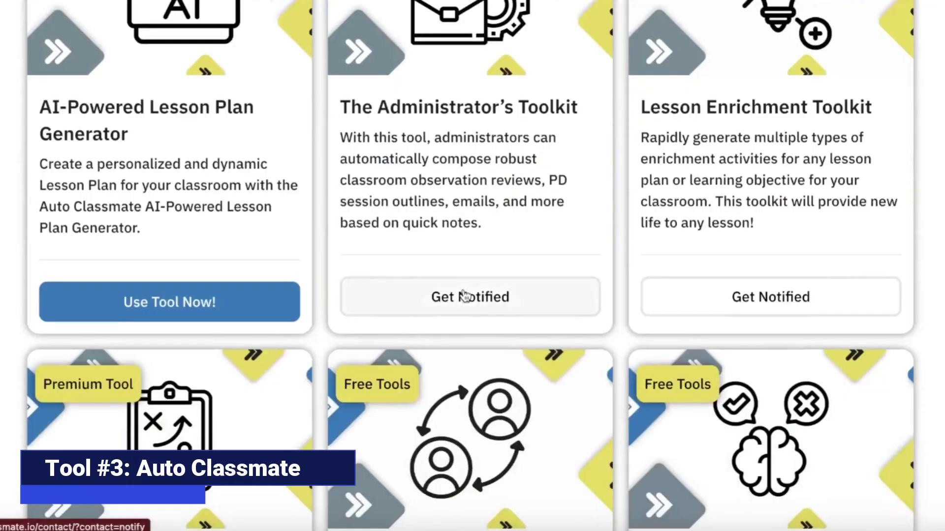
Step: Open the AI-Powered Lesson Plan Generator form
{"action": "scroll", "coordinate": [465, 295], "scroll_direction": "down", "scroll_amount": 1}
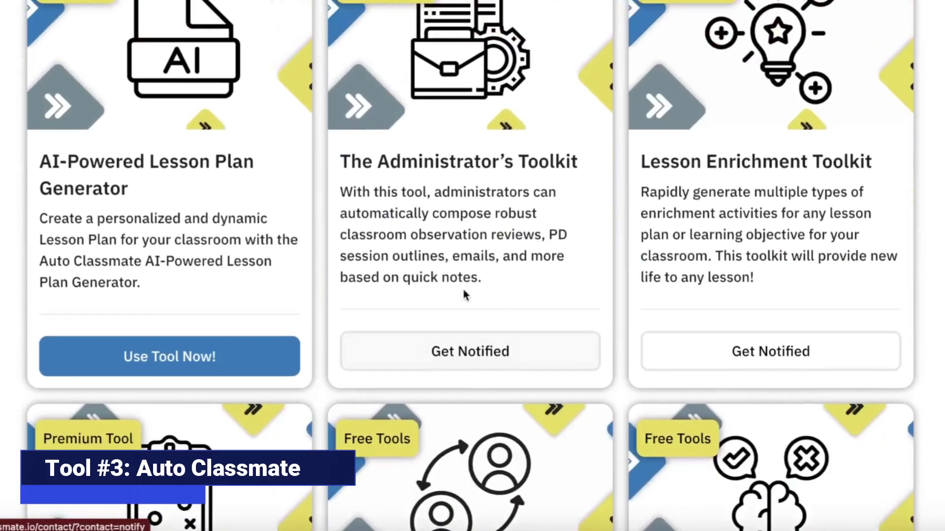
{"action": "left_click", "coordinate": [198, 362]}
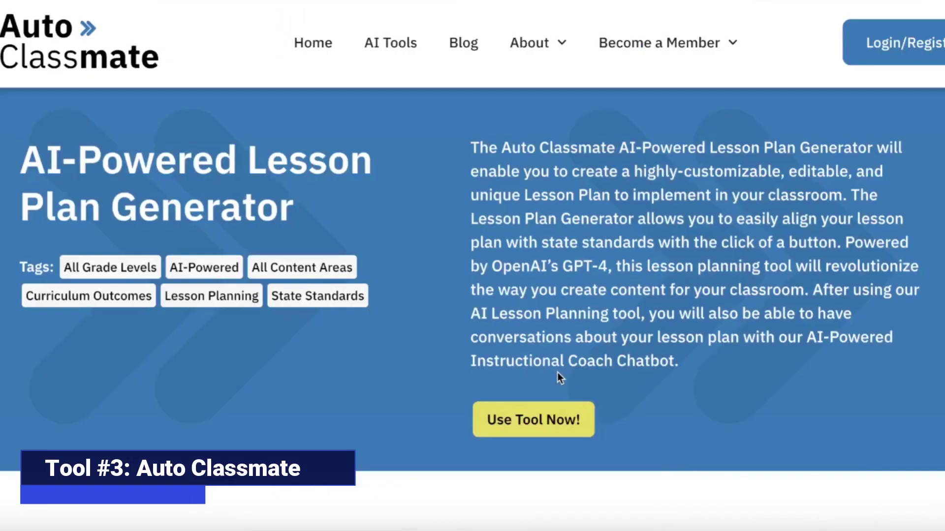
{"action": "left_click", "coordinate": [534, 418]}
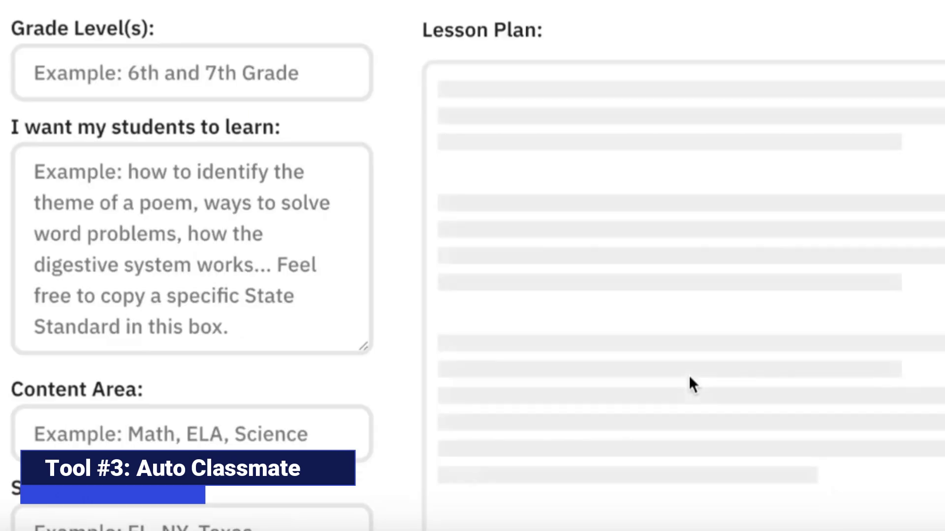
Step: Enter '10th Grade' as the grade level and paste the Biology objectives as learning goals
{"action": "left_click", "coordinate": [133, 204]}
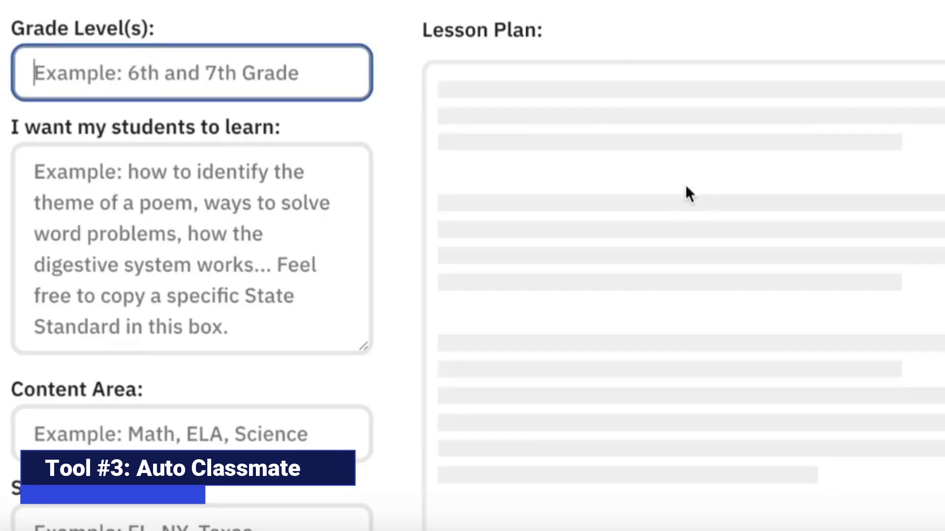
{"action": "type", "text": "10th Grad"}
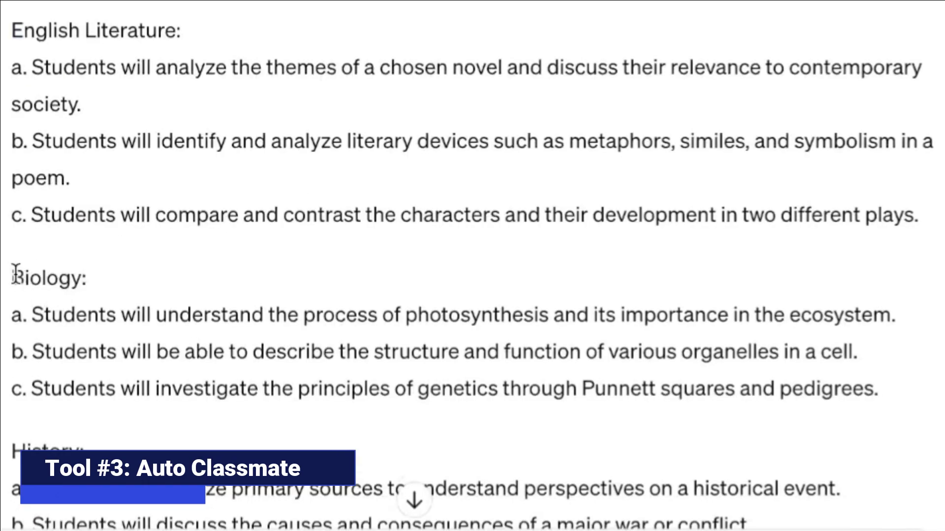
{"action": "left_click_drag", "start_coordinate": [30, 273], "coordinate": [893, 396]}
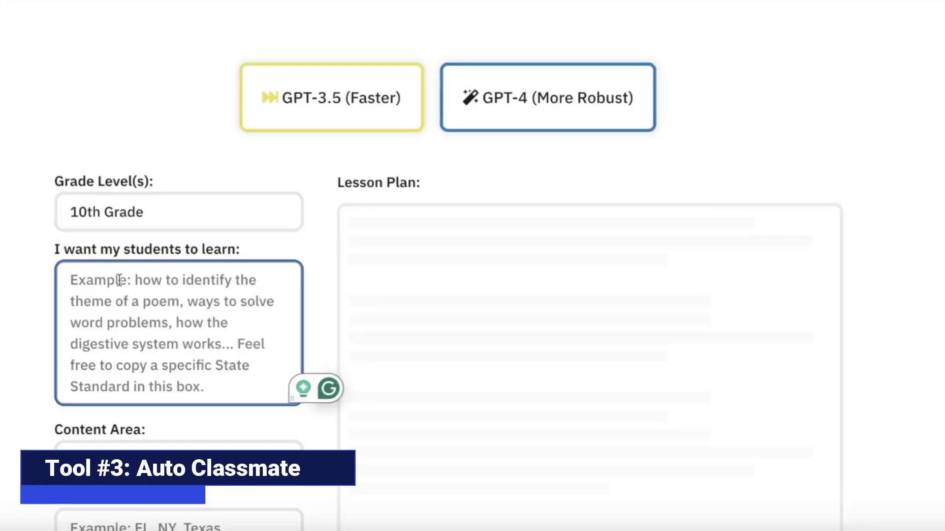
{"action": "type", "text": "Biology: a. Students will understand the process of photosynthesis and its importance in the ecosystem. b. Students will be able to describe the structure and function of various organelles in a cell. c. Students will investigate the principles of genetics through Punnett squares and pedigrees."}
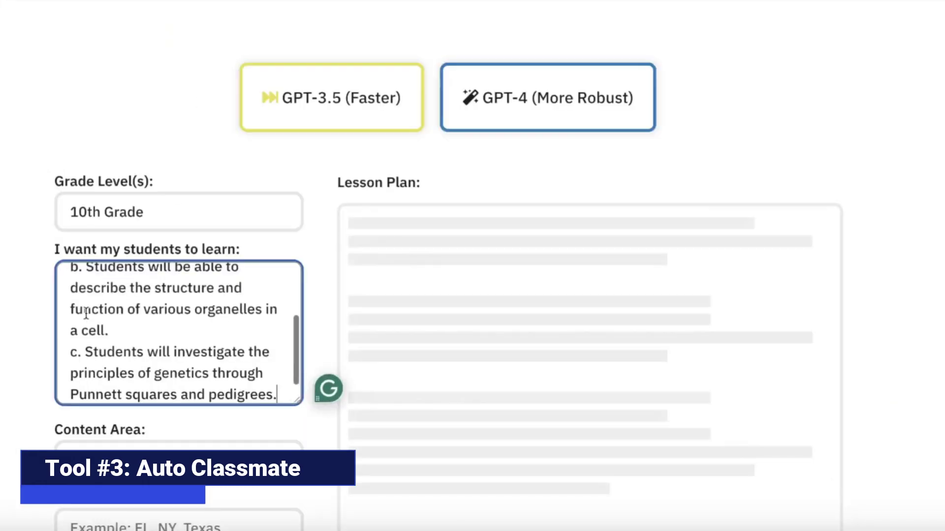
Step: Set the content area to Biology, generate the lesson plan, and view membership pricing
{"action": "scroll", "coordinate": [86, 313], "scroll_direction": "down", "scroll_amount": 3}
{"action": "key", "text": "Tab"}
{"action": "type", "text": "Bio"}
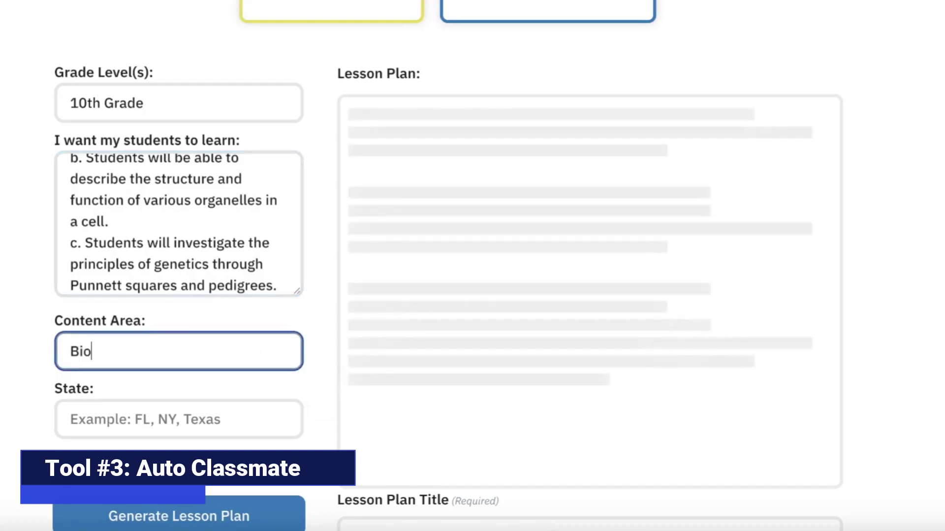
{"action": "type", "text": "logy"}
{"action": "key", "text": "Tab"}
{"action": "scroll", "coordinate": [139, 367], "scroll_direction": "down", "scroll_amount": 4}
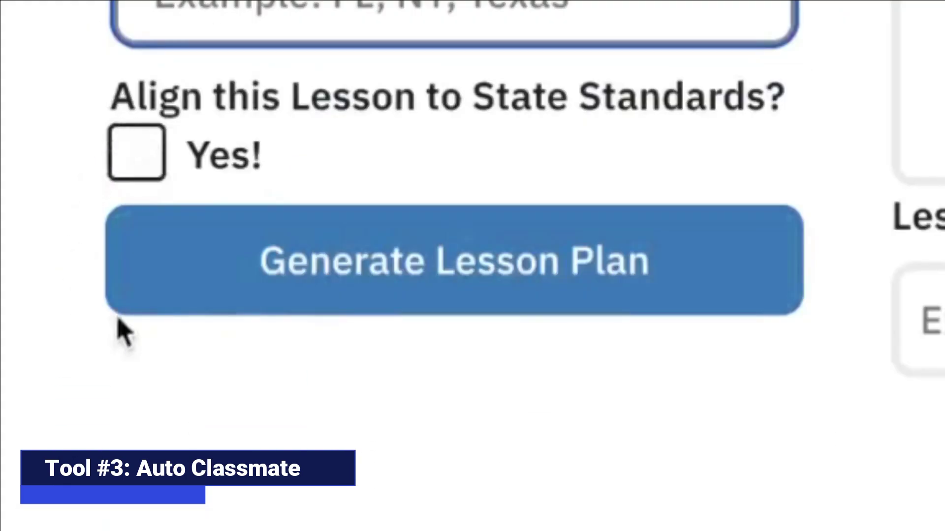
{"action": "left_click", "coordinate": [353, 274]}
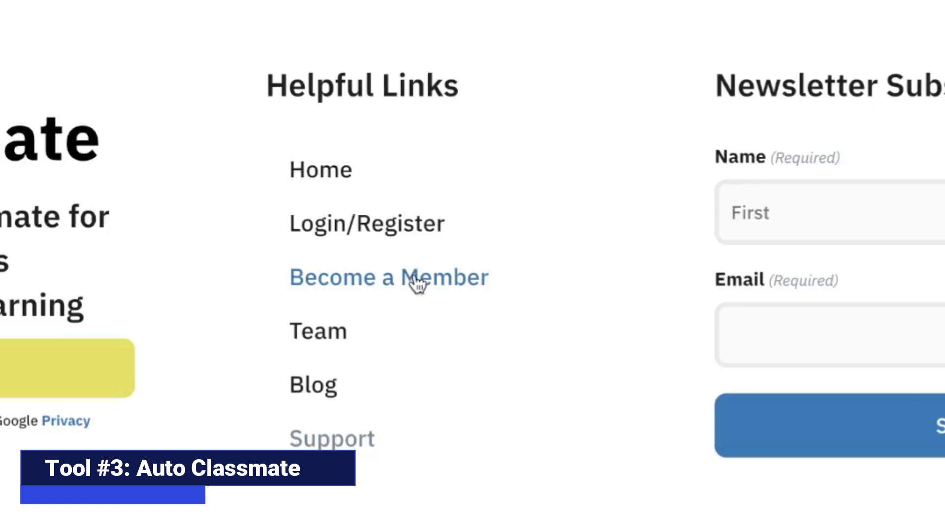
{"action": "left_click", "coordinate": [415, 282]}
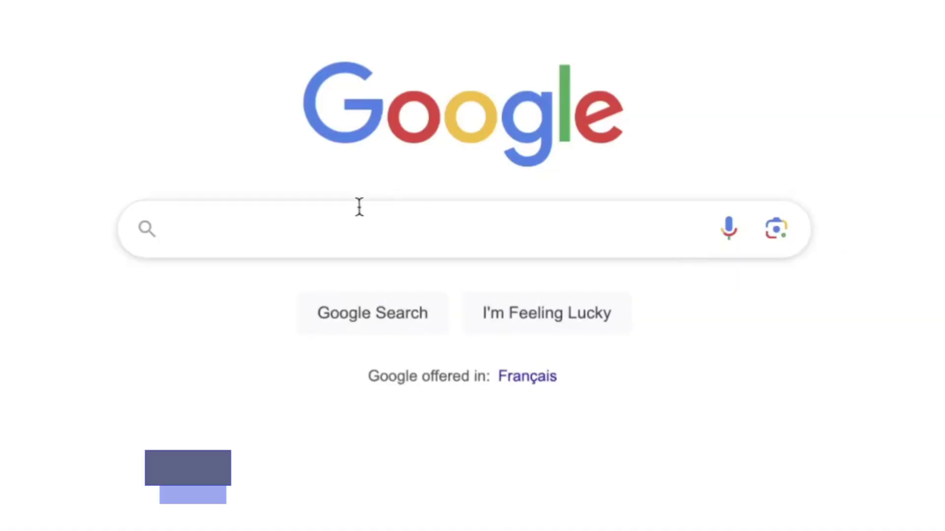
Step: Find the Education Copilot website and sign in with Google
{"action": "left_click", "coordinate": [325, 232]}
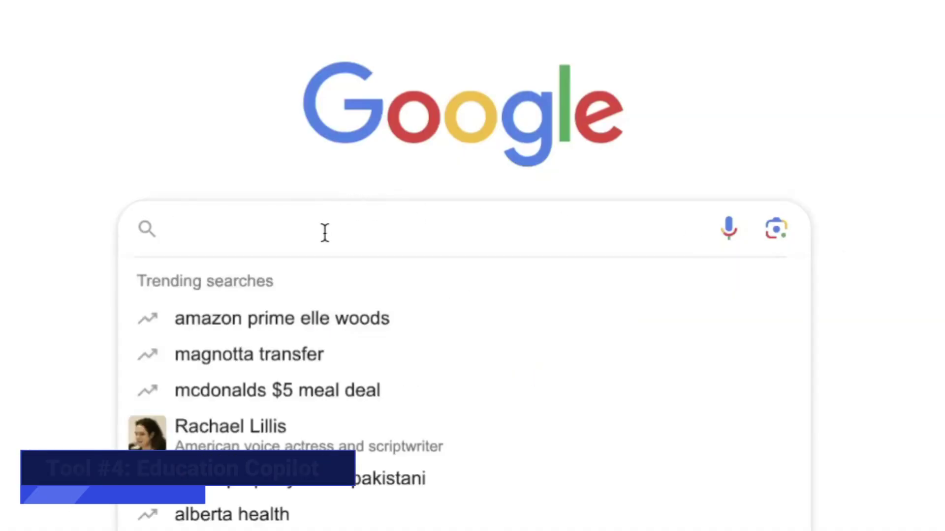
{"action": "type", "text": "education co"}
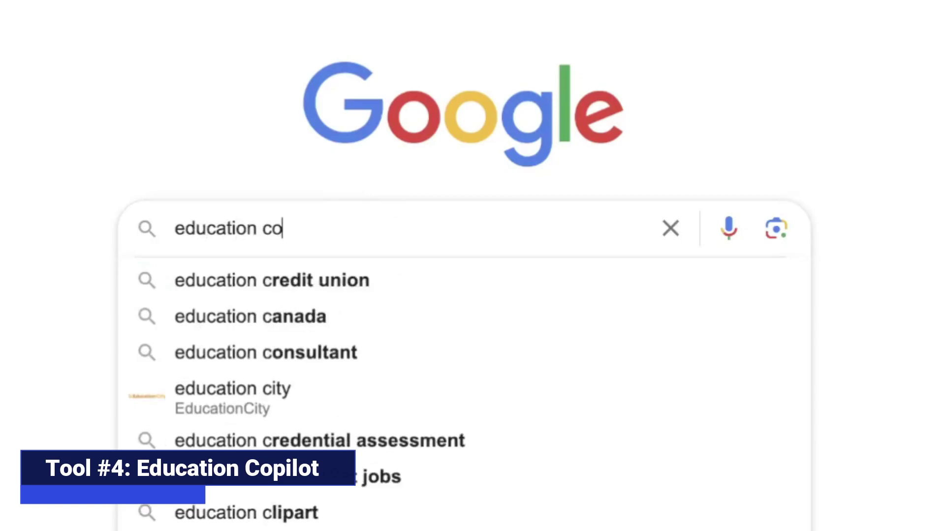
{"action": "type", "text": "pil"}
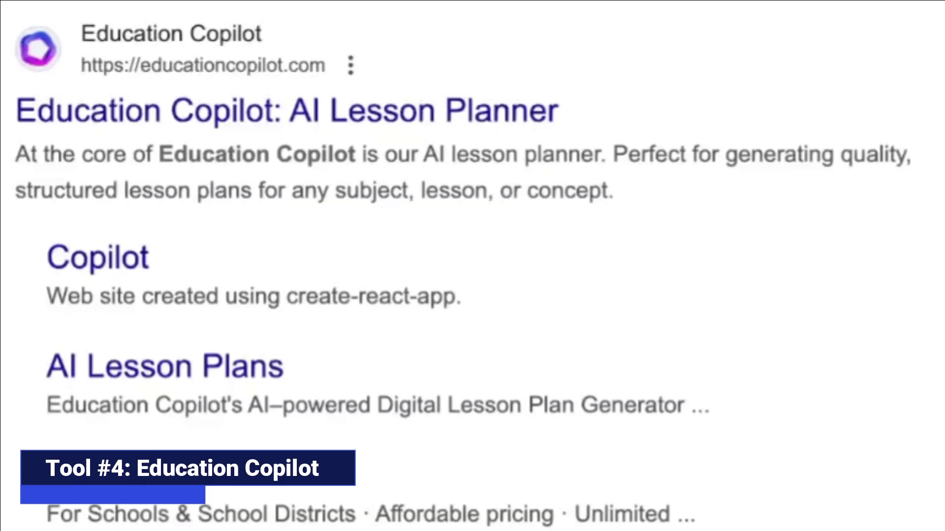
{"action": "left_click", "coordinate": [144, 121]}
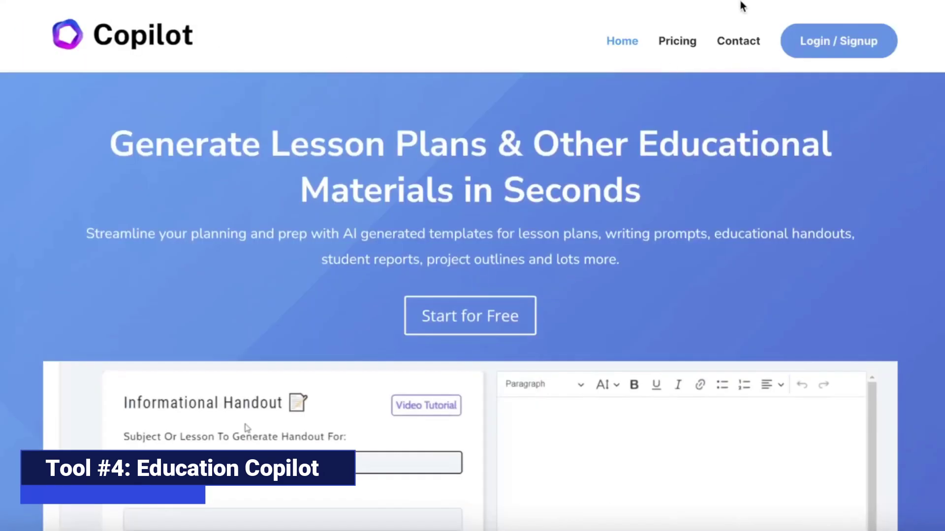
{"action": "left_click", "coordinate": [807, 44]}
{"action": "left_click", "coordinate": [445, 447]}
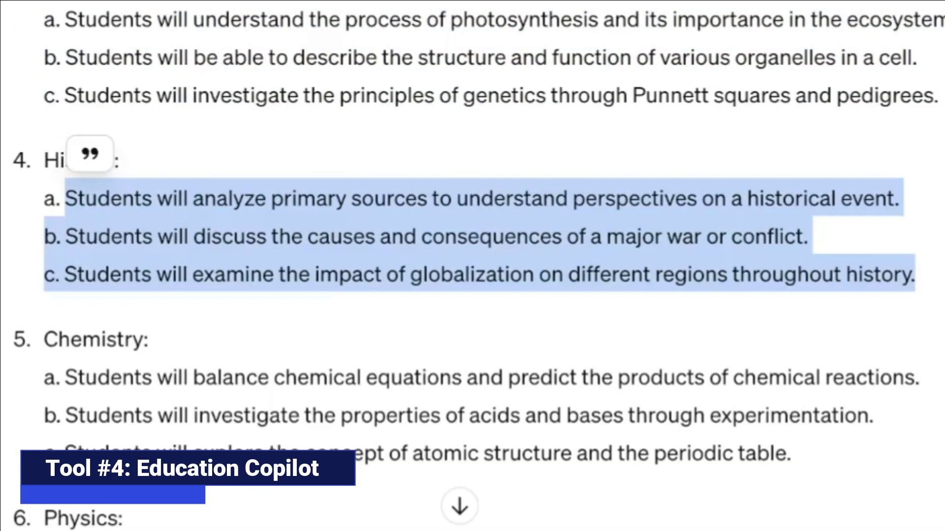
Step: Generate an '11th Grade History' lesson plan from the pasted History objectives, then go to HiLink
{"action": "left_click", "coordinate": [103, 232]}
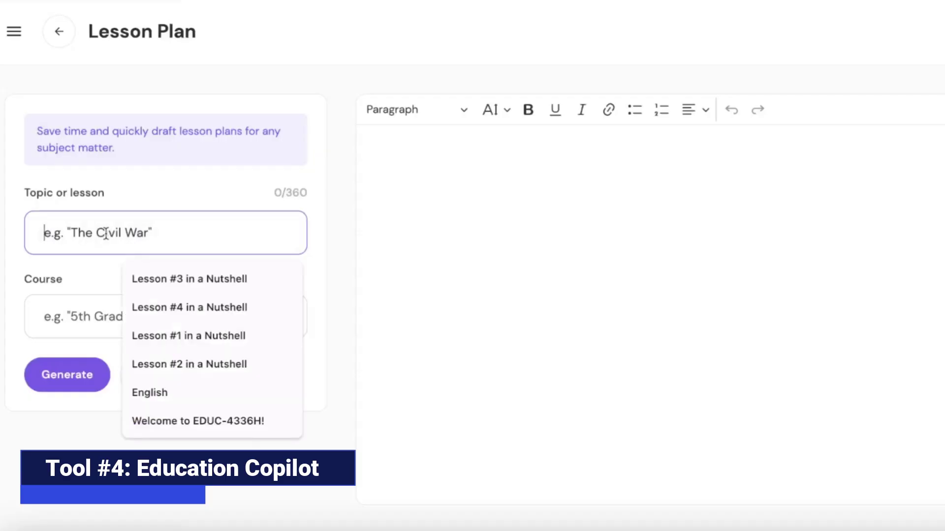
{"action": "type", "text": "Students will analyze primary sources to understand perspectives on a historical event. b. Students will discuss the causes and consequences of a major war or conflict. c. Students will examine the impact of globalization on different regions throughout history."}
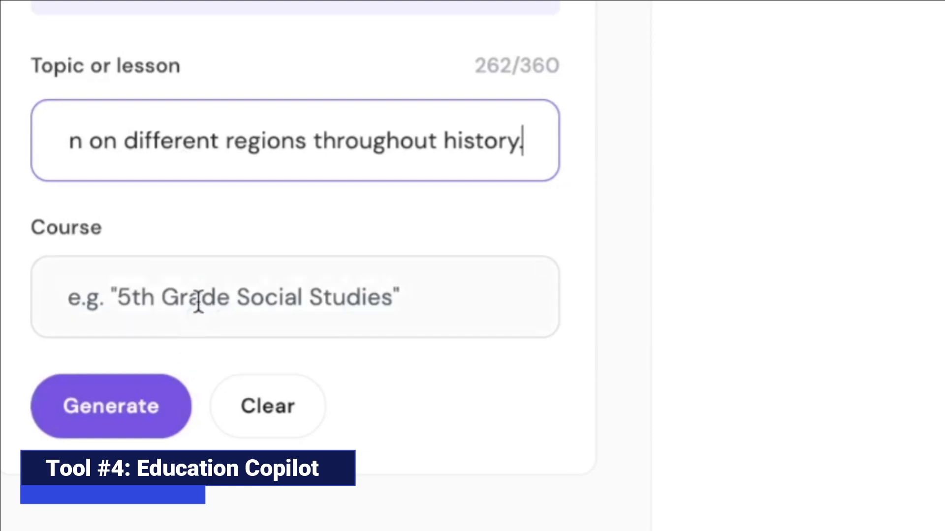
{"action": "left_click", "coordinate": [199, 302]}
{"action": "type", "text": "11th"}
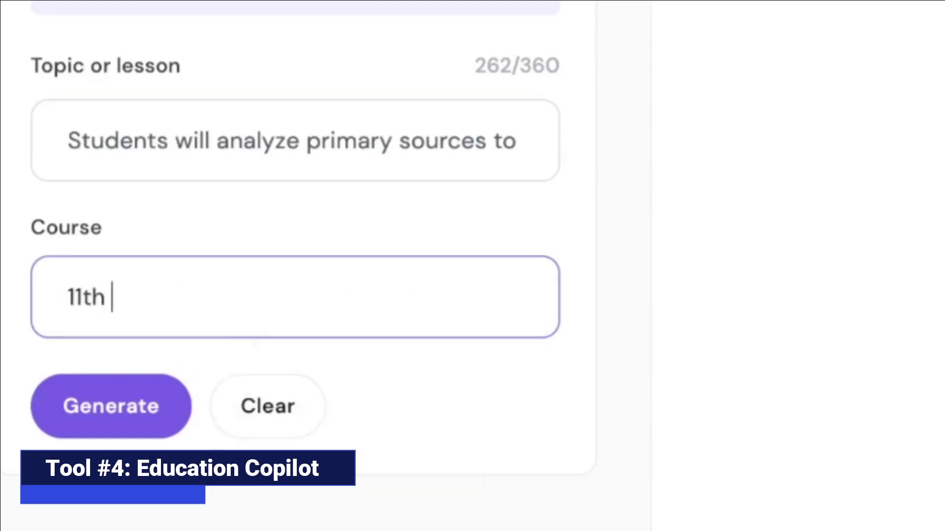
{"action": "type", "text": " Grade History"}
{"action": "key", "text": "Return"}
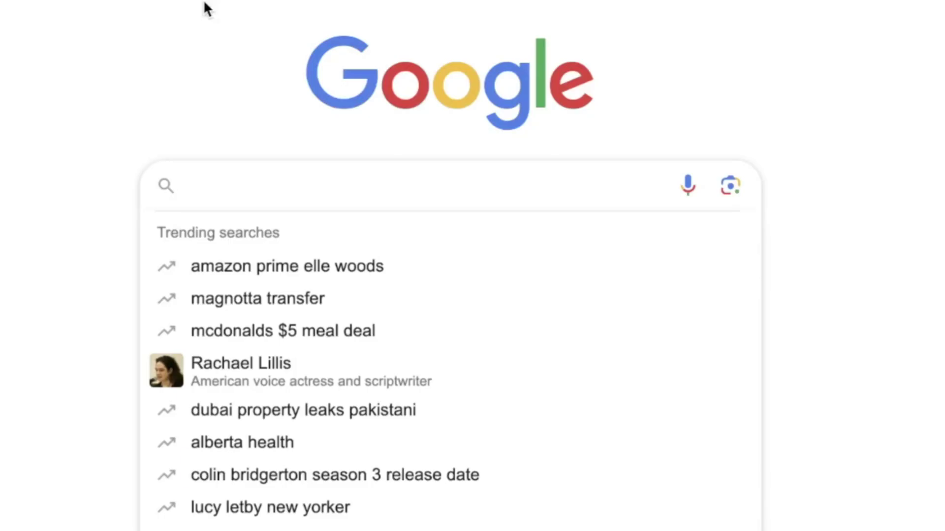
{"action": "type", "text": "hil"}
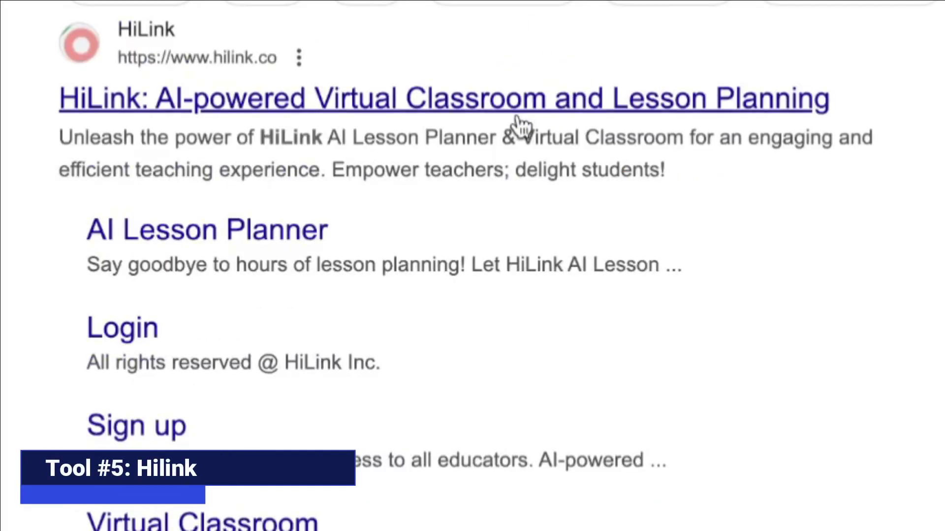
{"action": "left_click", "coordinate": [520, 123]}
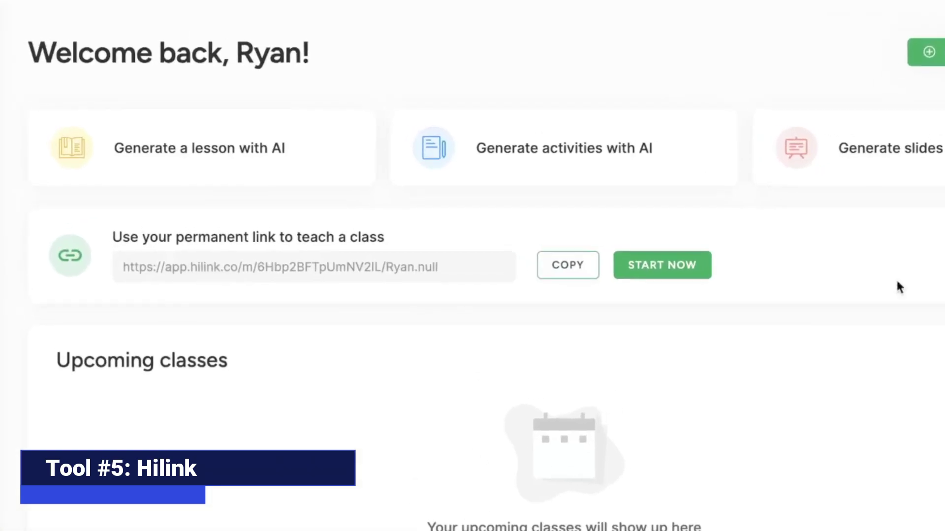
Step: Generate a 1-hour Chemistry lesson with HiLink AI, ending in an HCl/NaOH exit-ticket quiz
{"action": "left_click", "coordinate": [356, 184]}
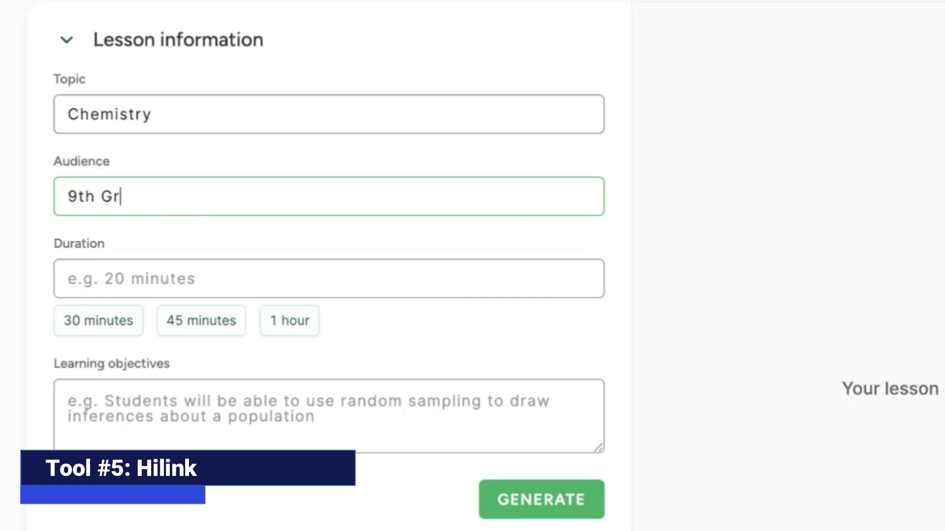
{"action": "left_click", "coordinate": [289, 320]}
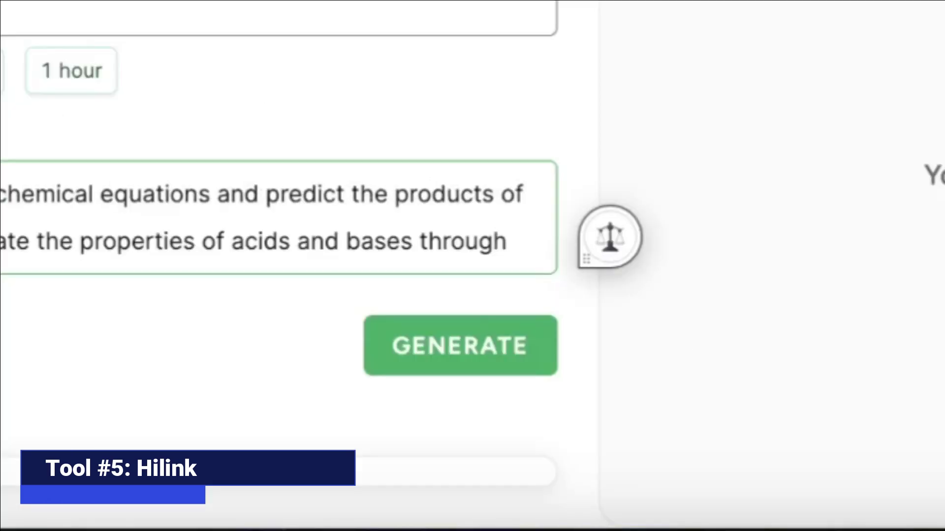
{"action": "left_click", "coordinate": [507, 340]}
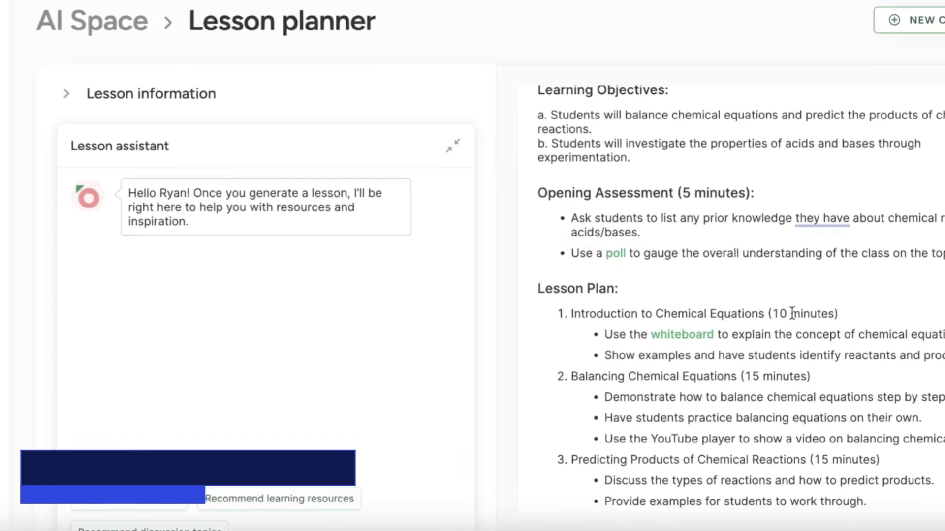
{"action": "scroll", "coordinate": [793, 313], "scroll_direction": "down", "scroll_amount": 10}
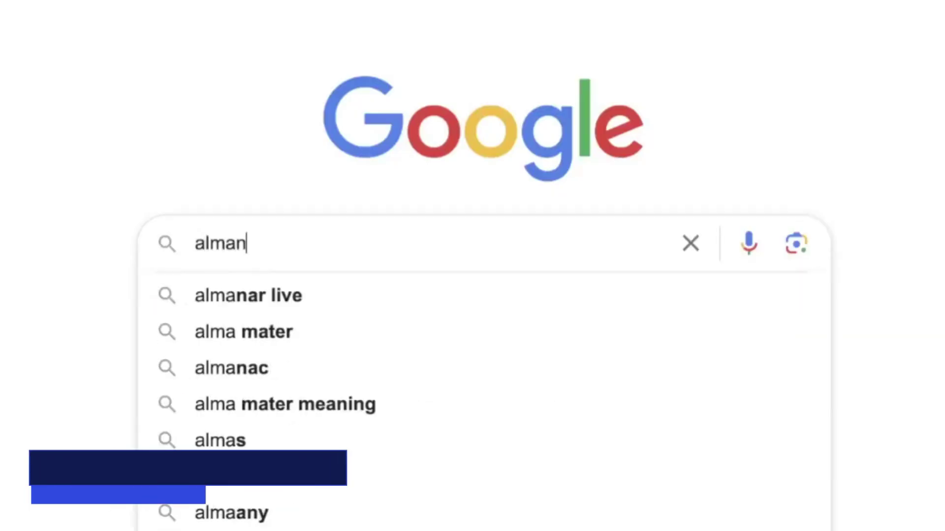
Step: Go to Almanack AI's Lessons page and browse the Create a new resource catalogue
{"action": "type", "text": "ack ai"}
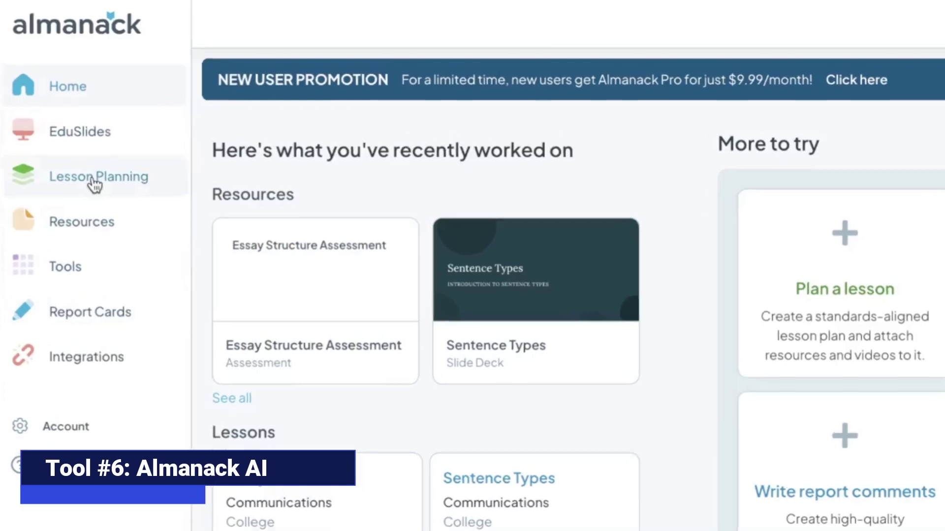
{"action": "left_click", "coordinate": [93, 186]}
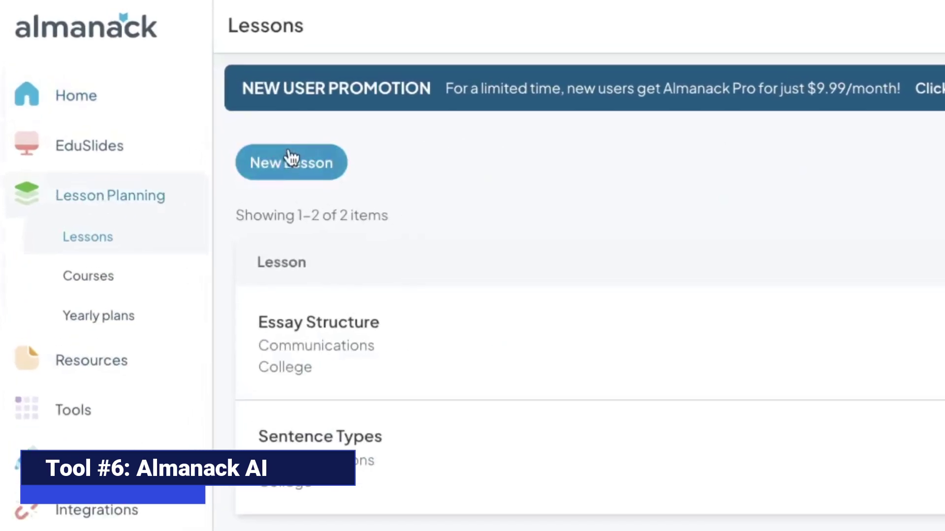
{"action": "left_click", "coordinate": [291, 159]}
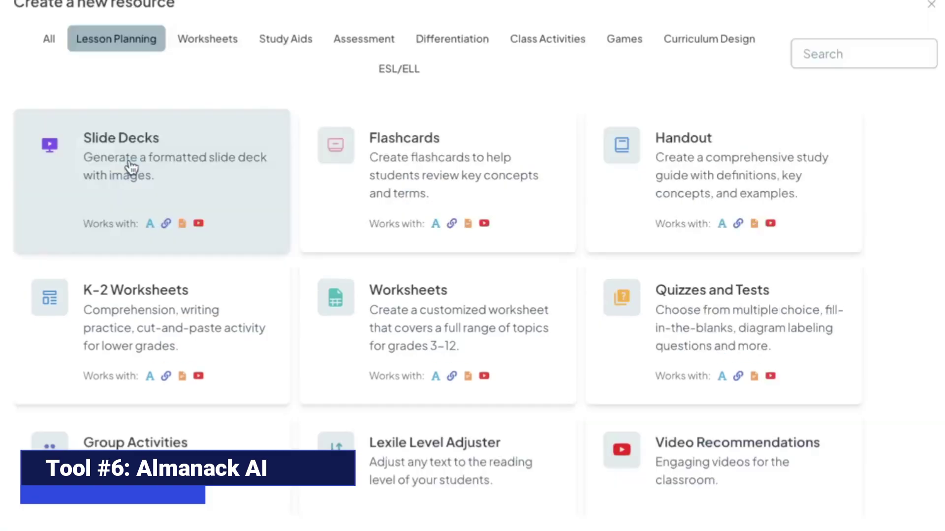
{"action": "scroll", "coordinate": [251, 298], "scroll_direction": "down", "scroll_amount": 5}
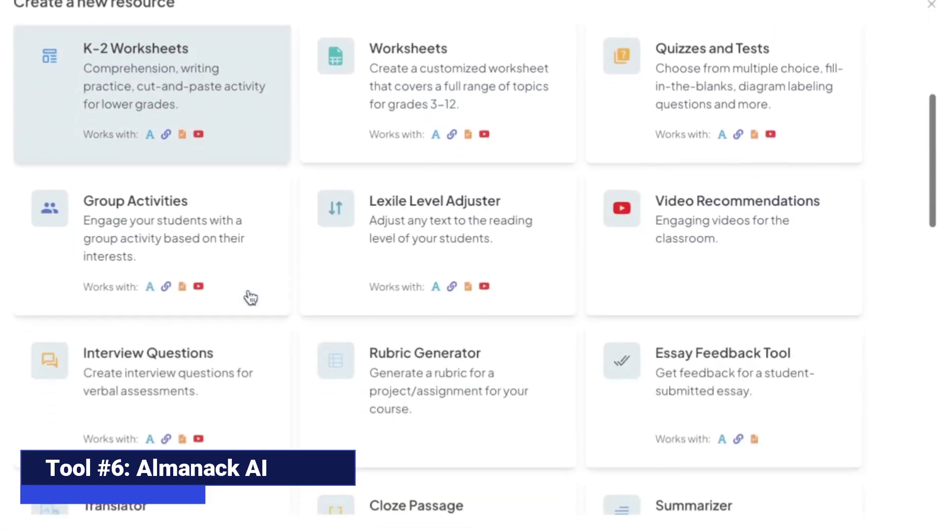
{"action": "scroll", "coordinate": [251, 298], "scroll_direction": "down", "scroll_amount": 6}
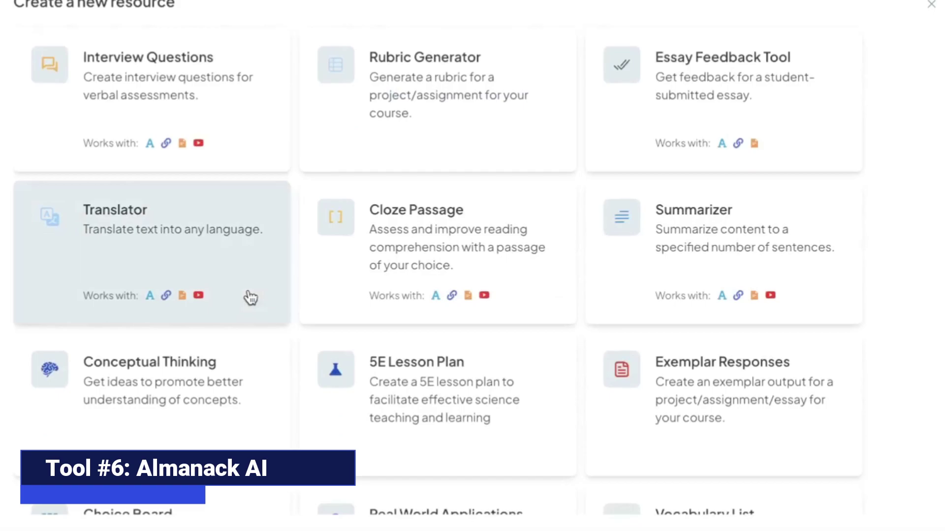
{"action": "scroll", "coordinate": [421, 363], "scroll_direction": "down", "scroll_amount": 11}
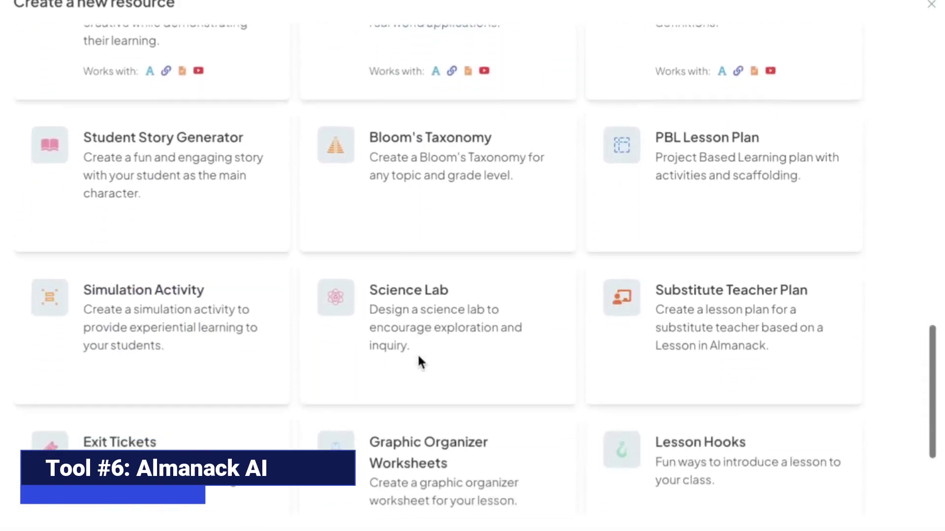
{"action": "scroll", "coordinate": [418, 359], "scroll_direction": "down", "scroll_amount": 4}
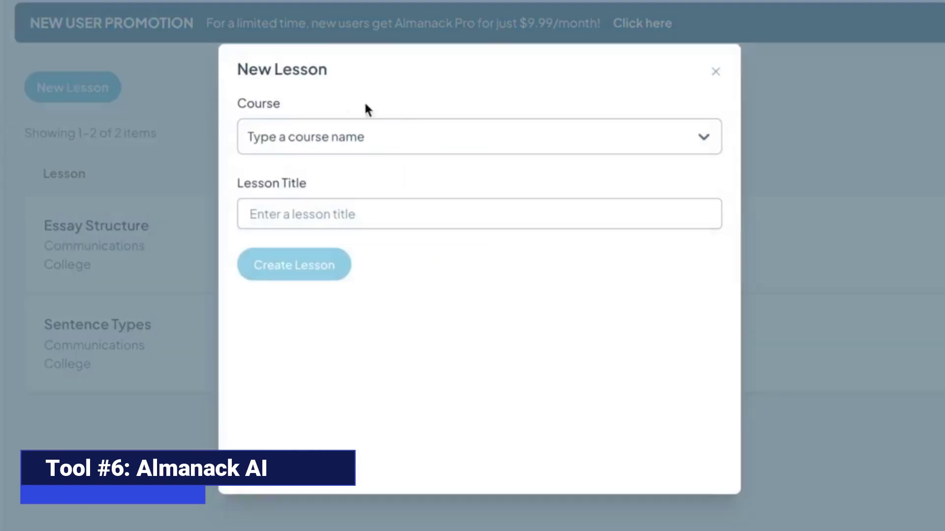
Step: Create a Physics Grade 10 course for the new lesson
{"action": "left_click", "coordinate": [370, 141]}
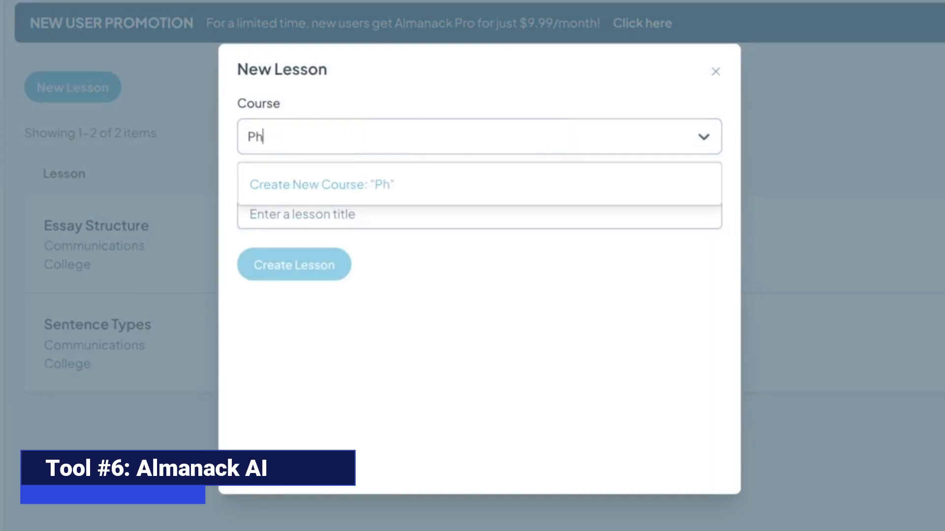
{"action": "key", "text": "Return"}
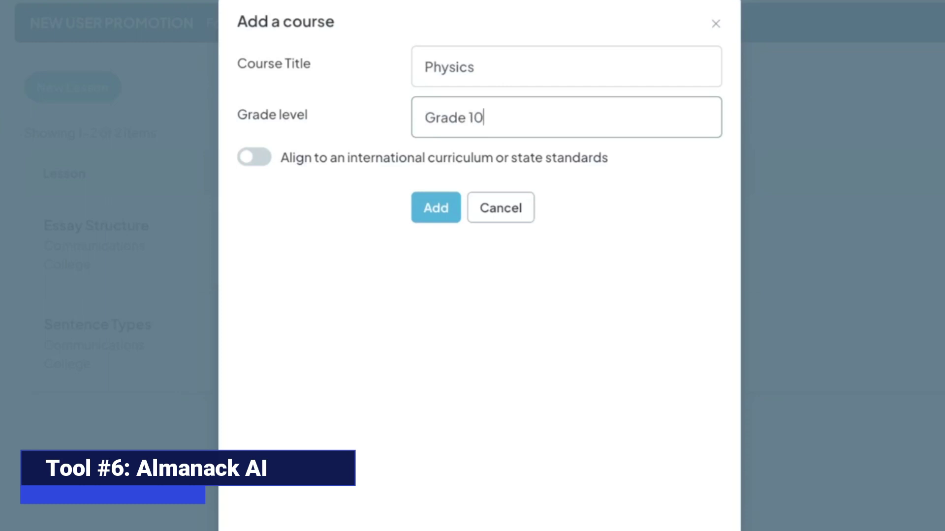
{"action": "left_click", "coordinate": [436, 217]}
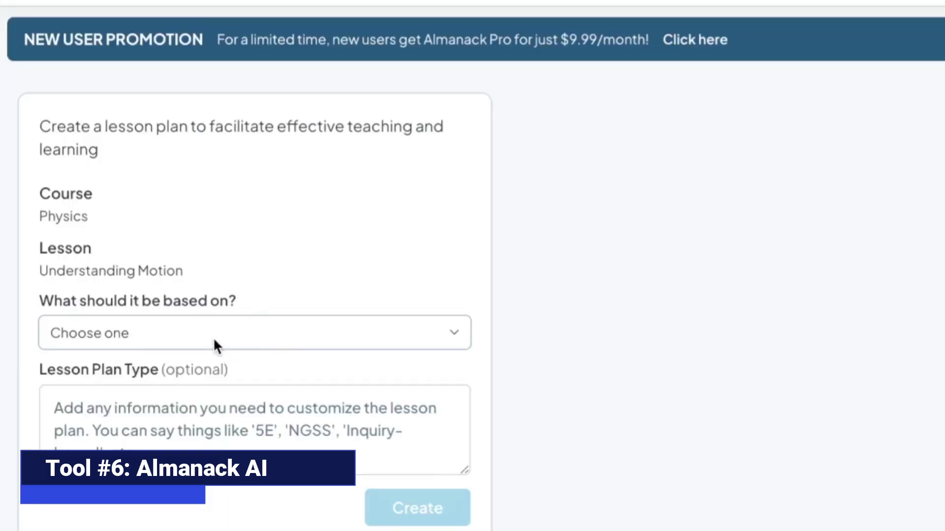
Step: Base the lesson plan on the pasted Physics objectives and generate 'Understanding Motion'
{"action": "left_click", "coordinate": [215, 341]}
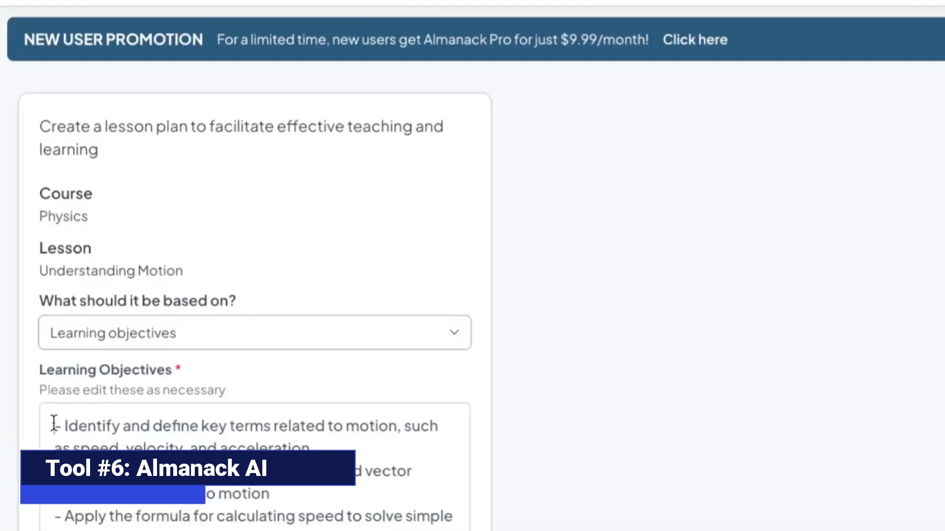
{"action": "left_click_drag", "start_coordinate": [54, 424], "coordinate": [502, 527]}
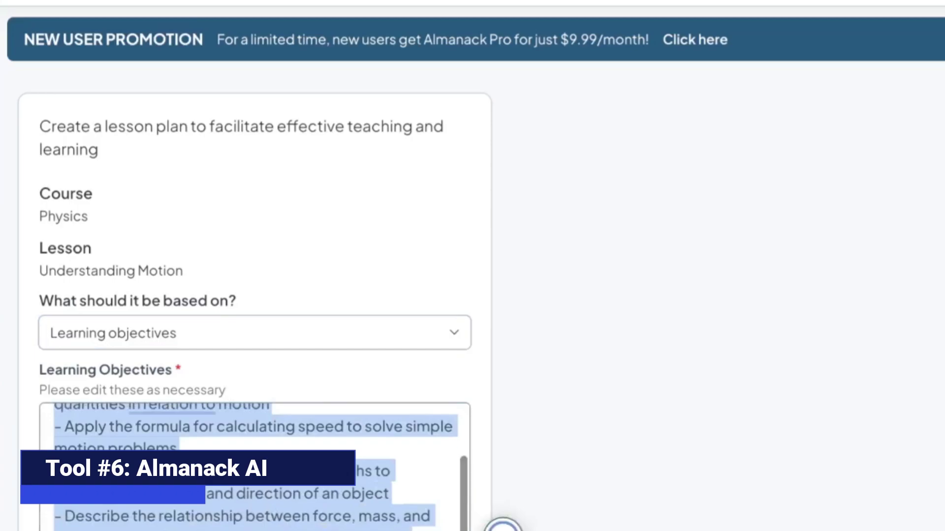
{"action": "key", "text": "ctrl+v"}
{"action": "scroll", "coordinate": [674, 490], "scroll_direction": "down", "scroll_amount": 5}
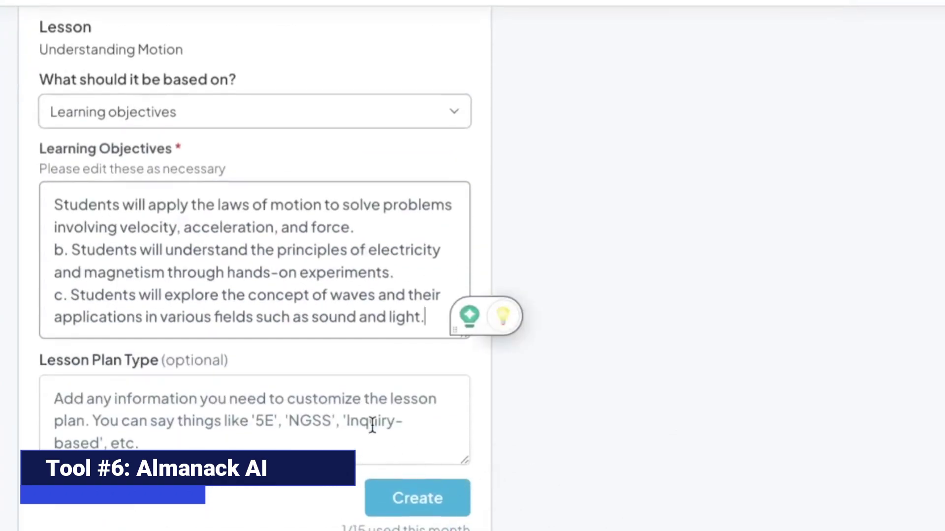
{"action": "left_click", "coordinate": [418, 498]}
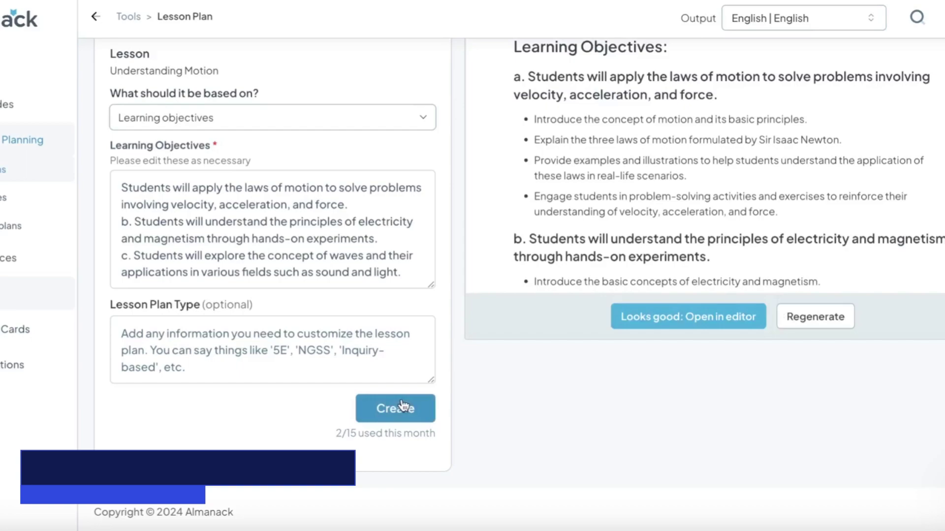
{"action": "scroll", "coordinate": [641, 350], "scroll_direction": "up", "scroll_amount": 3}
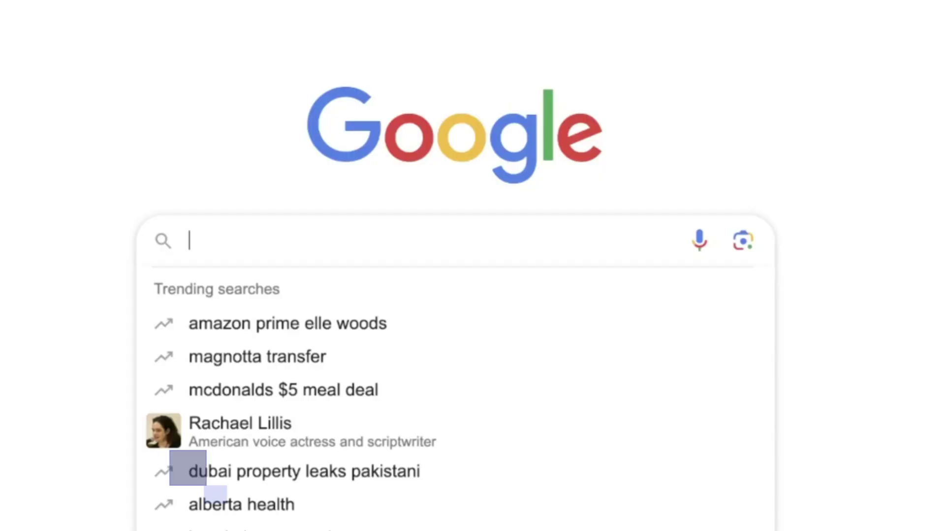
Step: Sign in to School AI with Google and browse the generator cards on the Tools page
{"action": "type", "text": "sc"}
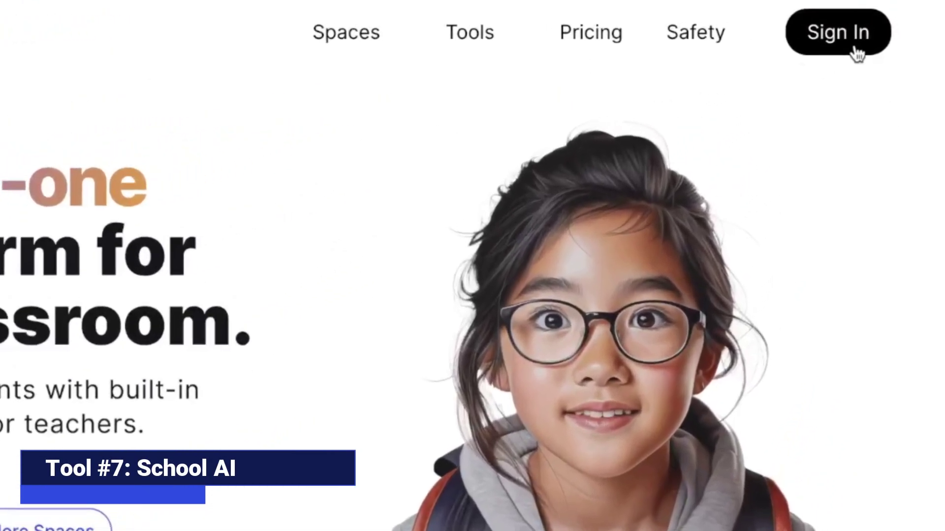
{"action": "left_click", "coordinate": [845, 61]}
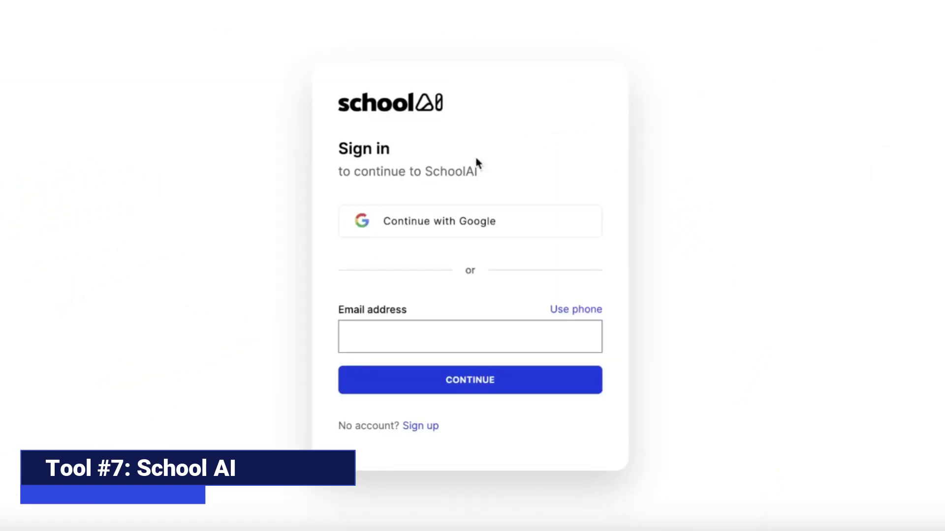
{"action": "left_click", "coordinate": [418, 217]}
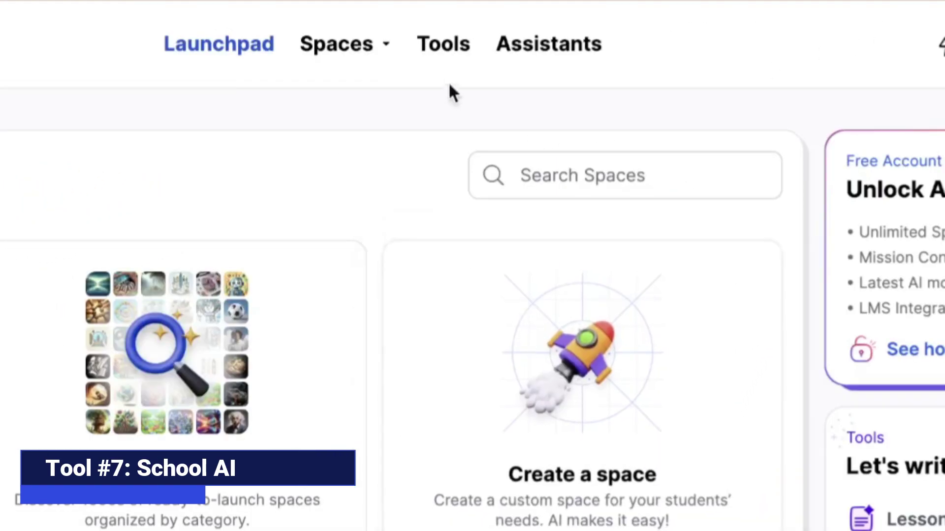
{"action": "left_click", "coordinate": [443, 45]}
{"action": "scroll", "coordinate": [596, 379], "scroll_direction": "down", "scroll_amount": 12}
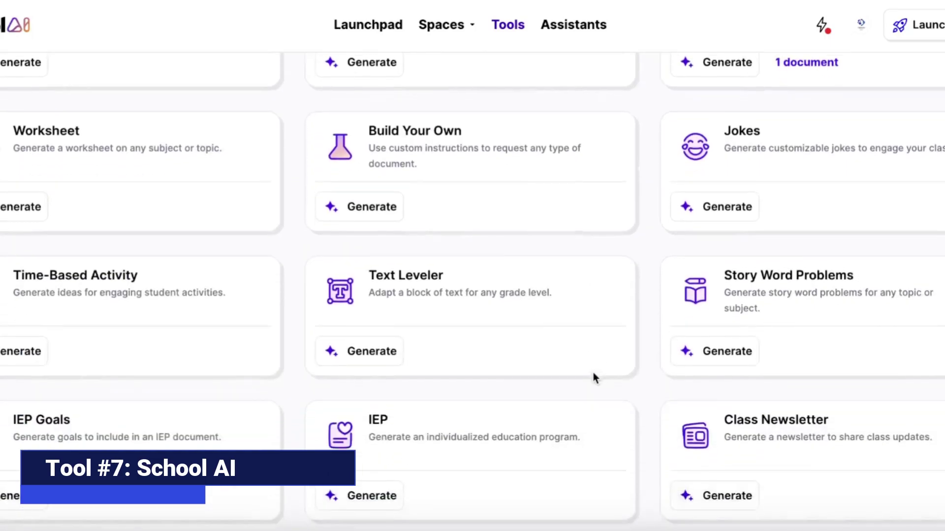
{"action": "scroll", "coordinate": [595, 378], "scroll_direction": "down", "scroll_amount": 3}
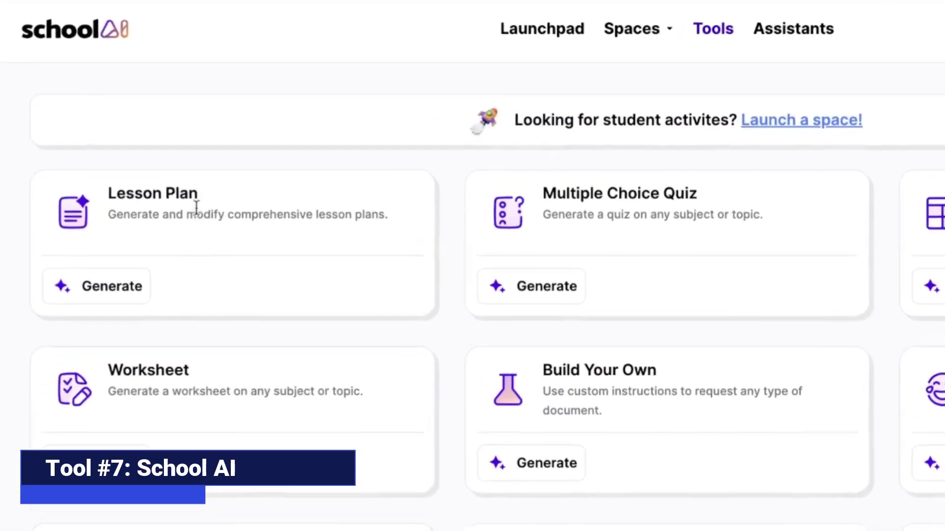
Step: In the Lesson Plan generator, set grade 11th and enter the copied Geography objectives as topic
{"action": "left_click", "coordinate": [196, 208]}
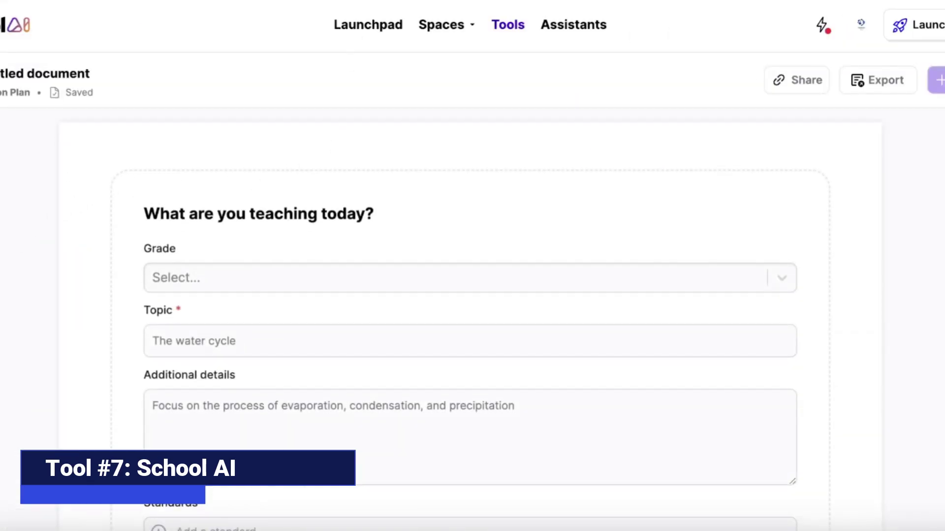
{"action": "left_click_drag", "start_coordinate": [812, 276], "coordinate": [814, 308]}
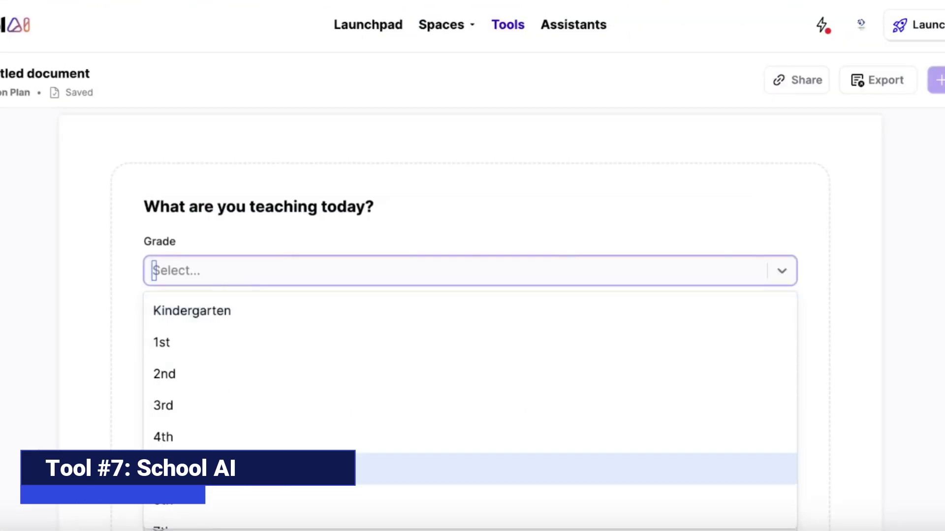
{"action": "scroll", "coordinate": [205, 473], "scroll_direction": "down", "scroll_amount": 5}
{"action": "left_click", "coordinate": [205, 385]}
{"action": "left_click", "coordinate": [162, 394]}
{"action": "type", "text": "Ge"}
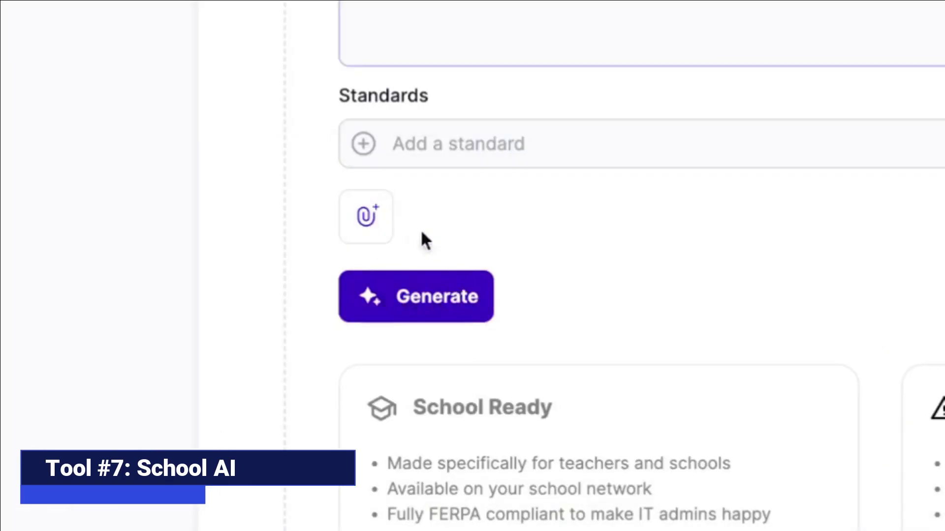
Step: Generate the Understanding Global Geography lesson plan and read through its sections
{"action": "left_click", "coordinate": [419, 295]}
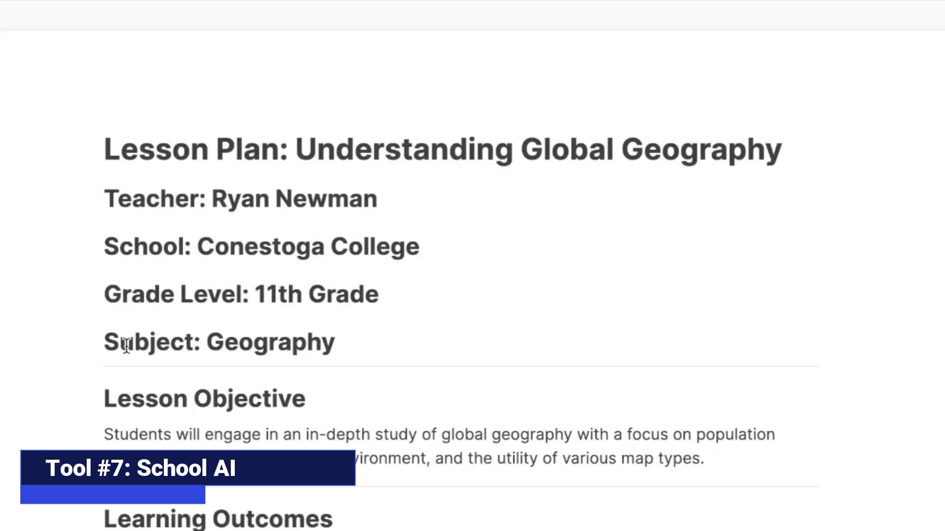
{"action": "scroll", "coordinate": [125, 344], "scroll_direction": "down", "scroll_amount": 10}
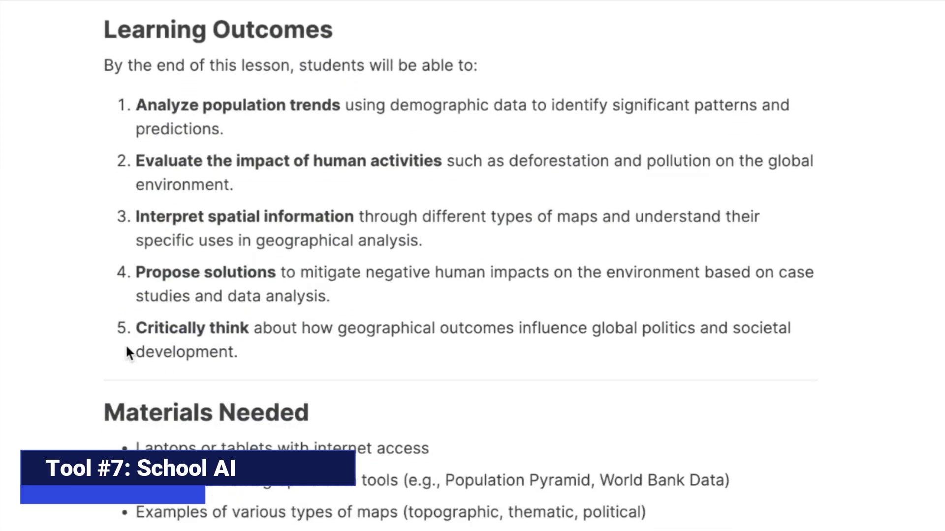
{"action": "scroll", "coordinate": [127, 352], "scroll_direction": "down", "scroll_amount": 11}
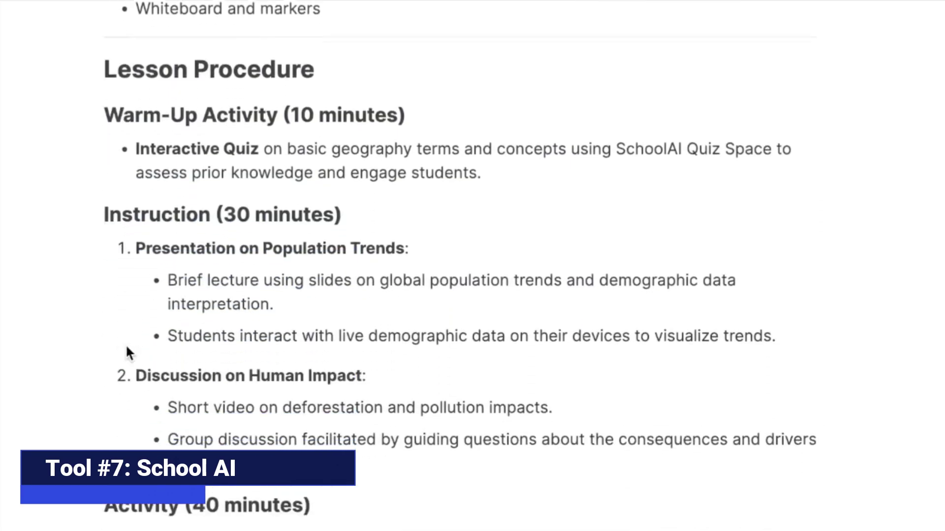
{"action": "scroll", "coordinate": [127, 353], "scroll_direction": "down", "scroll_amount": 9}
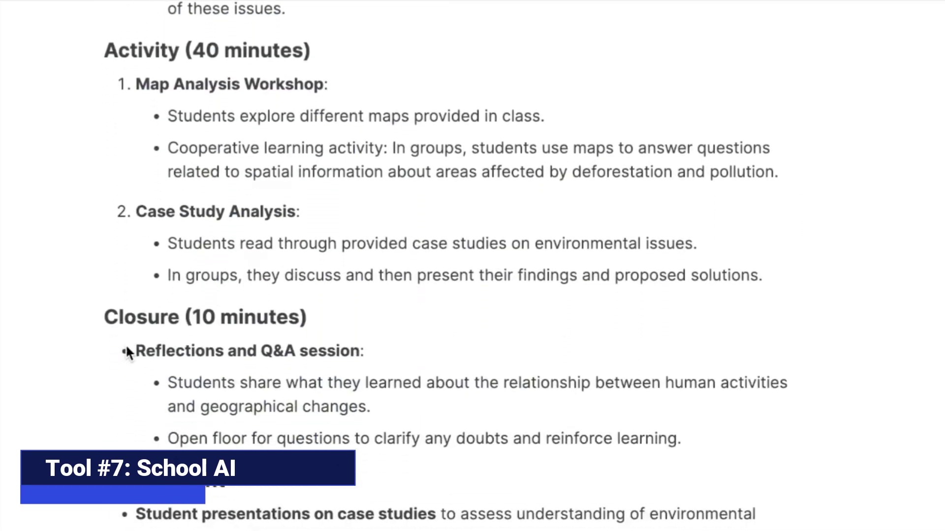
{"action": "scroll", "coordinate": [127, 350], "scroll_direction": "down", "scroll_amount": 8}
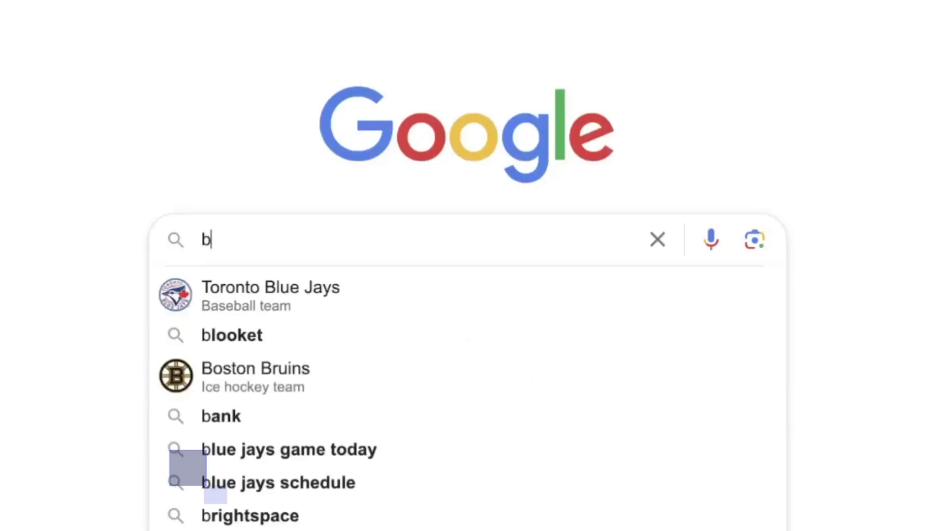
Step: Find the Brisk Teaching extension on the Chrome Web Store and open it from the extensions list
{"action": "type", "text": "risk teac"}
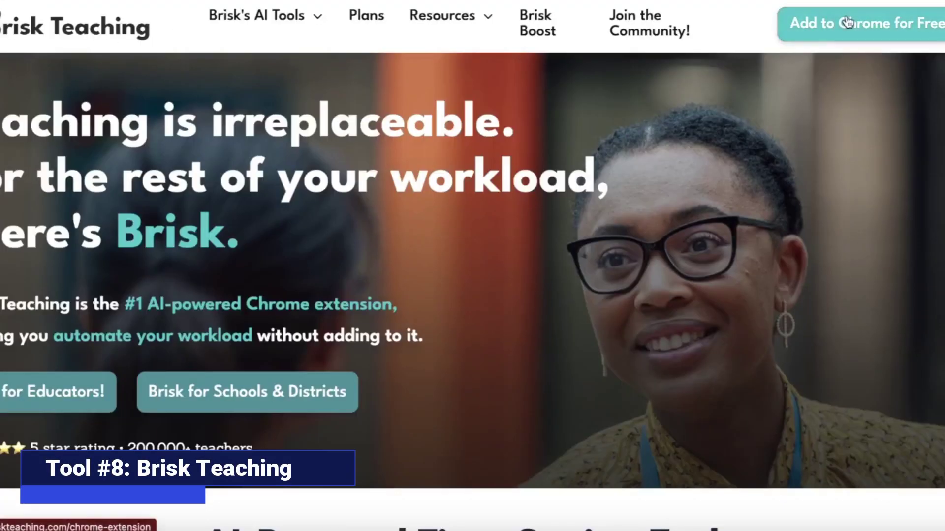
{"action": "left_click", "coordinate": [847, 22]}
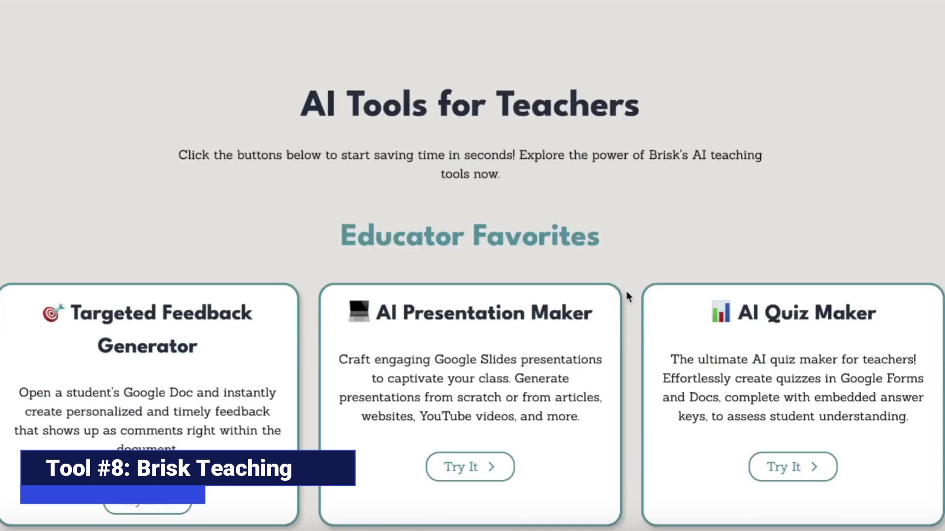
{"action": "scroll", "coordinate": [627, 295], "scroll_direction": "down", "scroll_amount": 5}
{"action": "scroll", "coordinate": [626, 292], "scroll_direction": "down", "scroll_amount": 5}
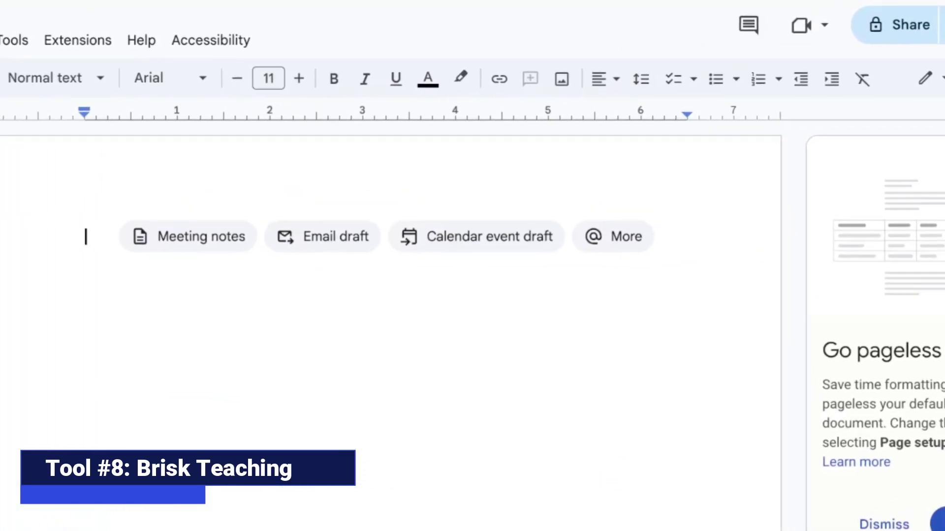
{"action": "left_click", "coordinate": [805, 3]}
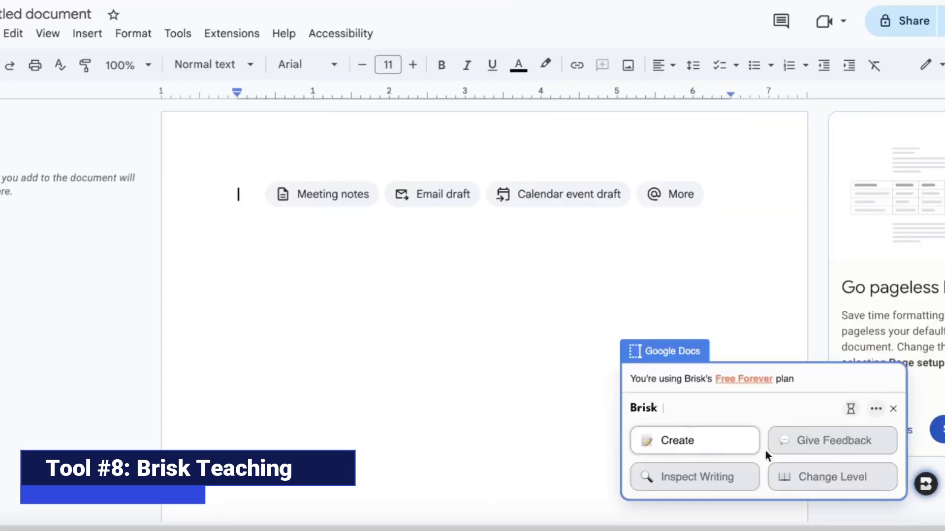
Step: Start a Brisk Create > Lesson Plan and paste in the Computer Science objective
{"action": "left_click", "coordinate": [695, 441]}
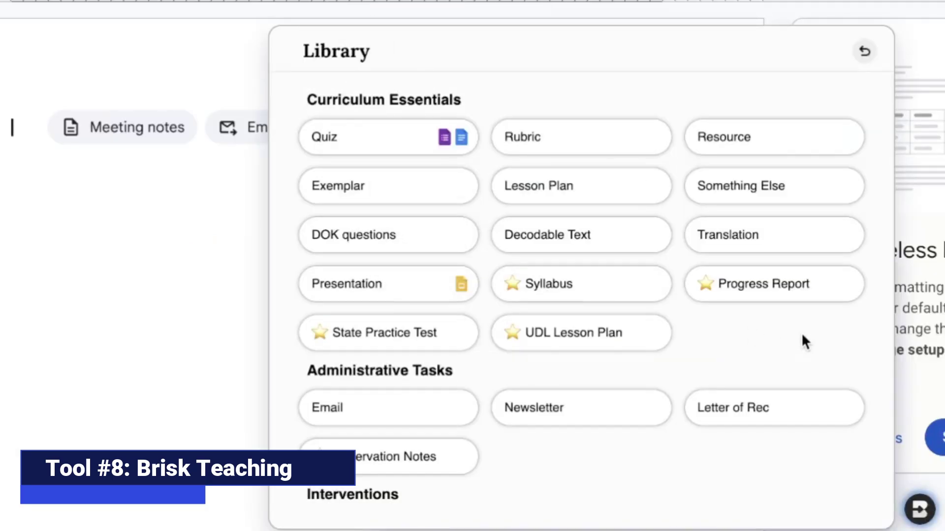
{"action": "left_click", "coordinate": [568, 184]}
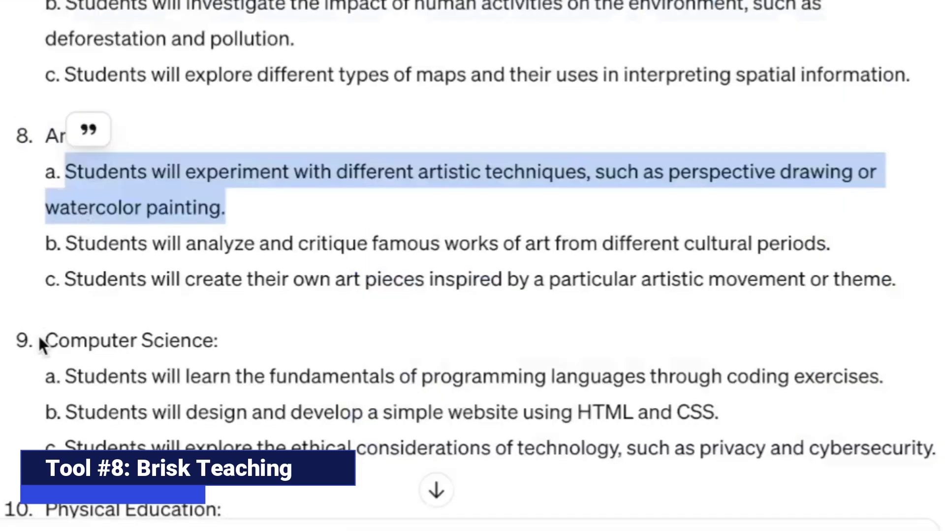
{"action": "left_click_drag", "start_coordinate": [44, 340], "coordinate": [77, 340]}
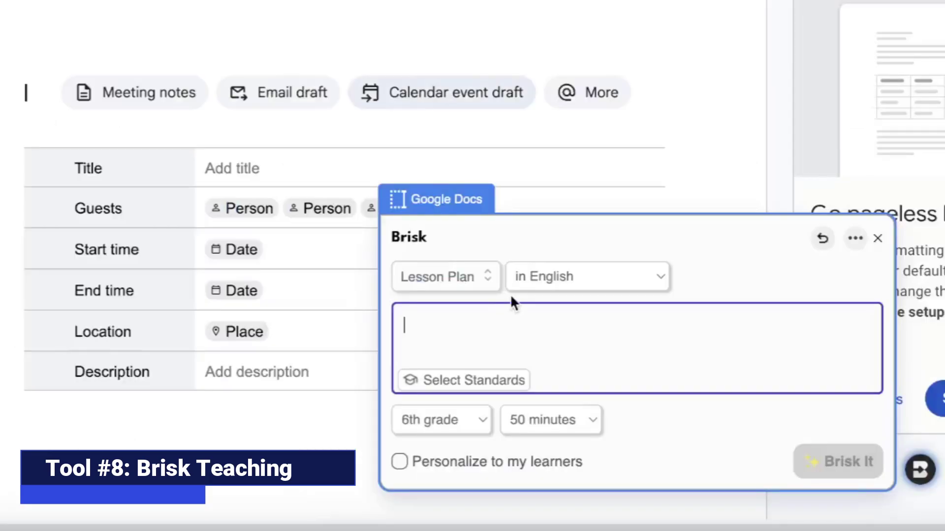
{"action": "type", "text": "Computer Science: a. Students will learn the fundamentals of programming languages through coding exercises"}
Step: Set 9th grade and 50 minutes, then generate the lesson plan into the Google Doc
{"action": "left_click", "coordinate": [478, 421]}
{"action": "left_click", "coordinate": [442, 489]}
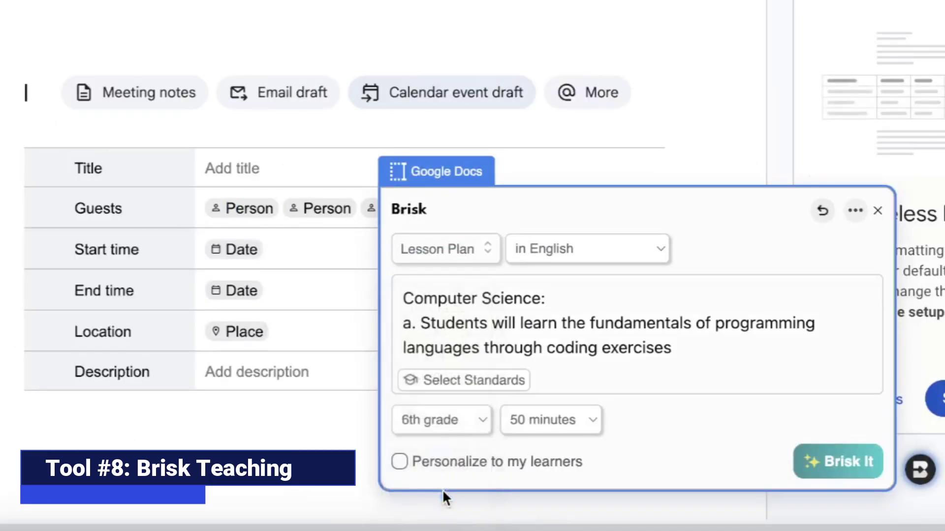
{"action": "left_click", "coordinate": [526, 419]}
{"action": "left_click", "coordinate": [526, 418]}
{"action": "left_click", "coordinate": [845, 463]}
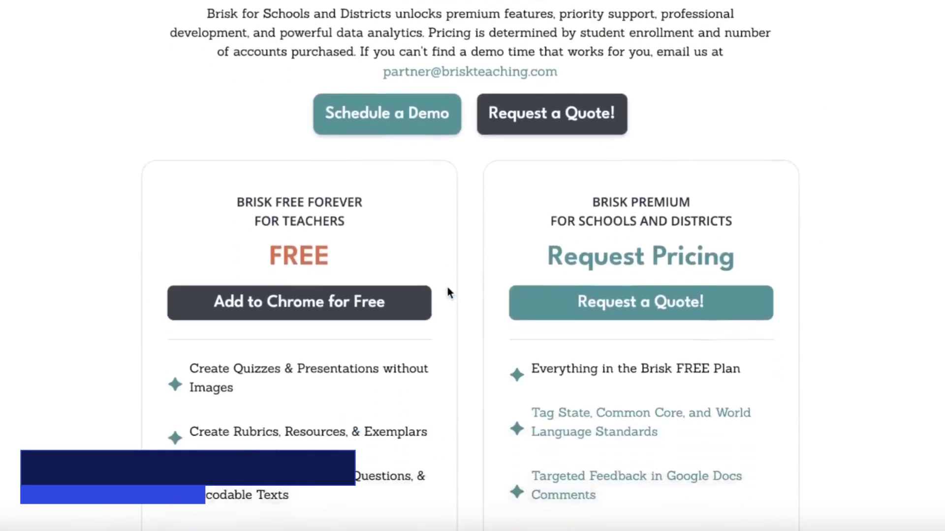
{"action": "scroll", "coordinate": [444, 410], "scroll_direction": "down", "scroll_amount": 2}
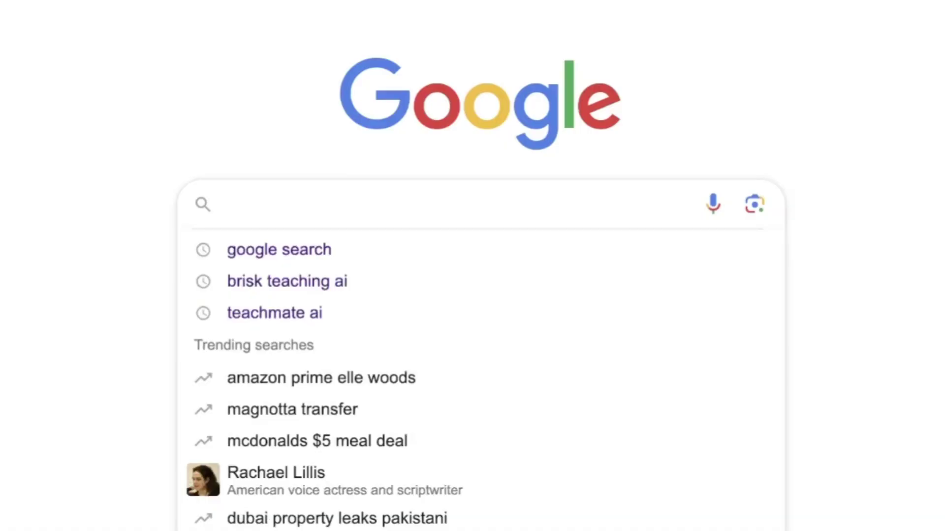
Step: Go to the Magic School AI website and sign in to its dashboard
{"action": "type", "text": "magic school ai"}
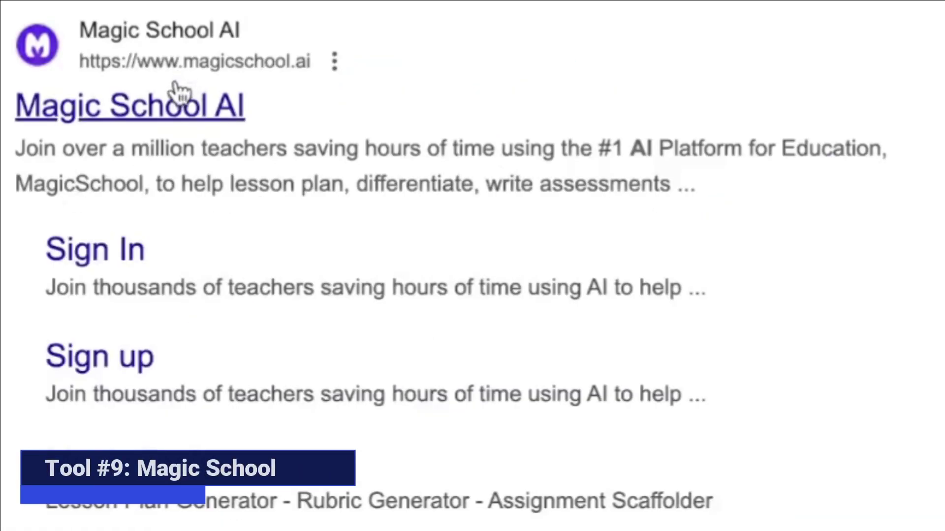
{"action": "left_click", "coordinate": [176, 93]}
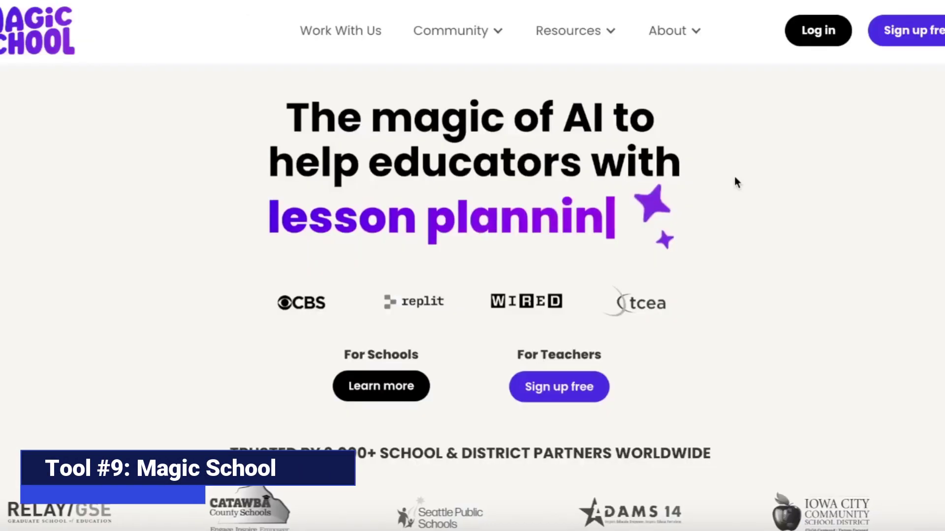
{"action": "left_click", "coordinate": [819, 32]}
{"action": "left_click", "coordinate": [495, 371]}
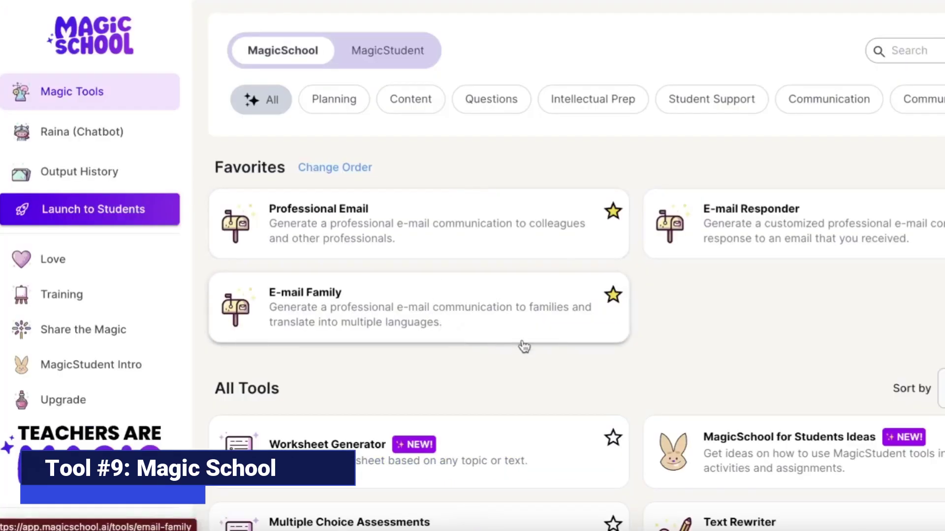
{"action": "scroll", "coordinate": [631, 350], "scroll_direction": "down", "scroll_amount": 3}
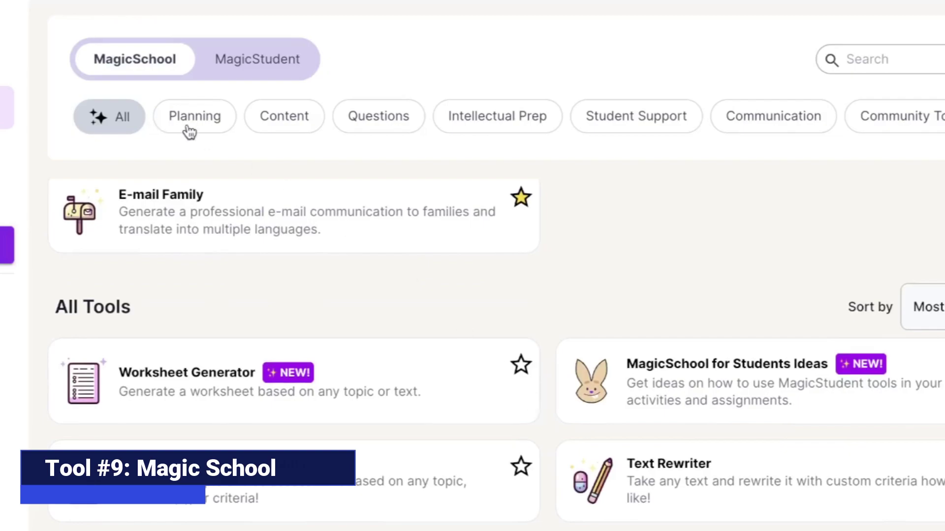
Step: Open the Lesson Plan tool from planning tools, keep Pre-K, and paste the Physical Education objectives
{"action": "left_click", "coordinate": [190, 129]}
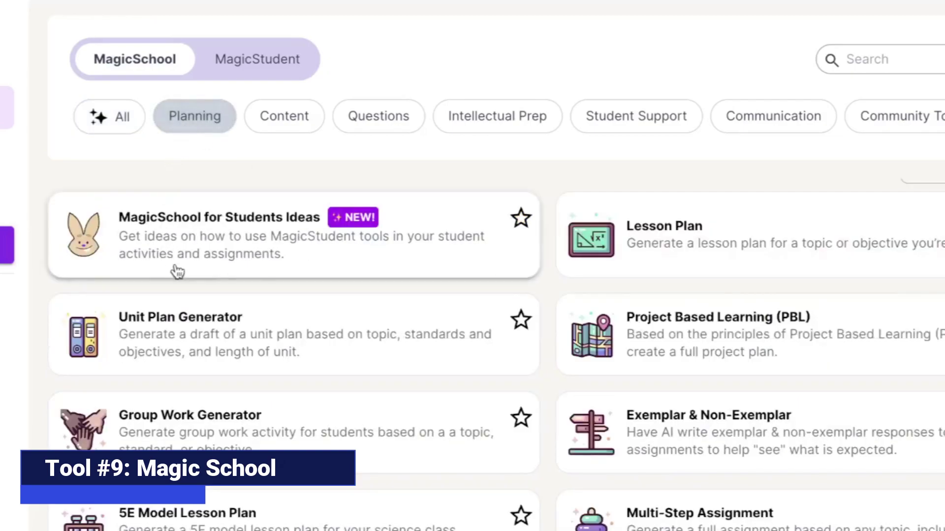
{"action": "left_click", "coordinate": [725, 253]}
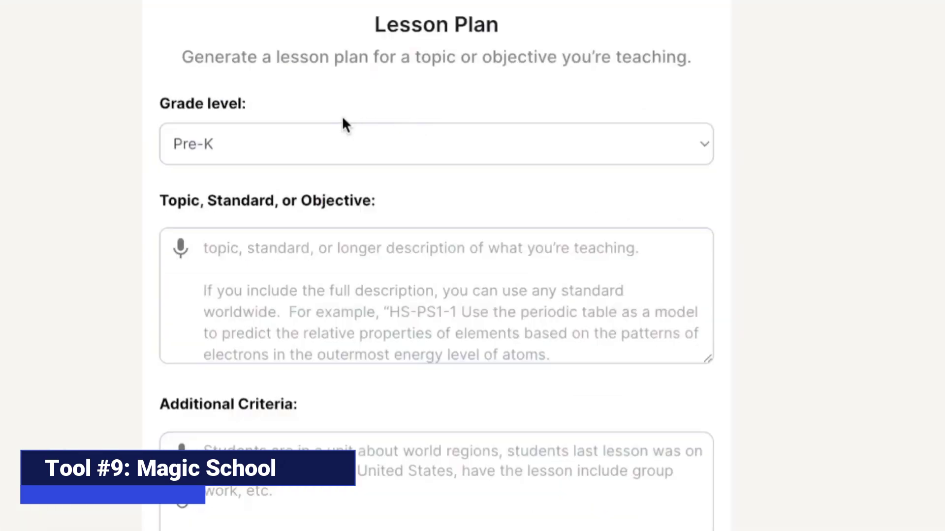
{"action": "left_click", "coordinate": [310, 143]}
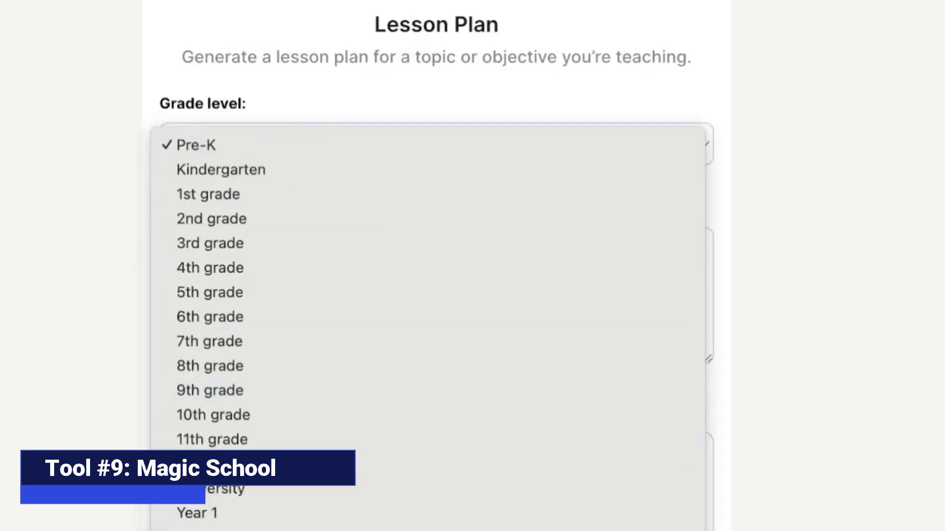
{"action": "left_click", "coordinate": [216, 464]}
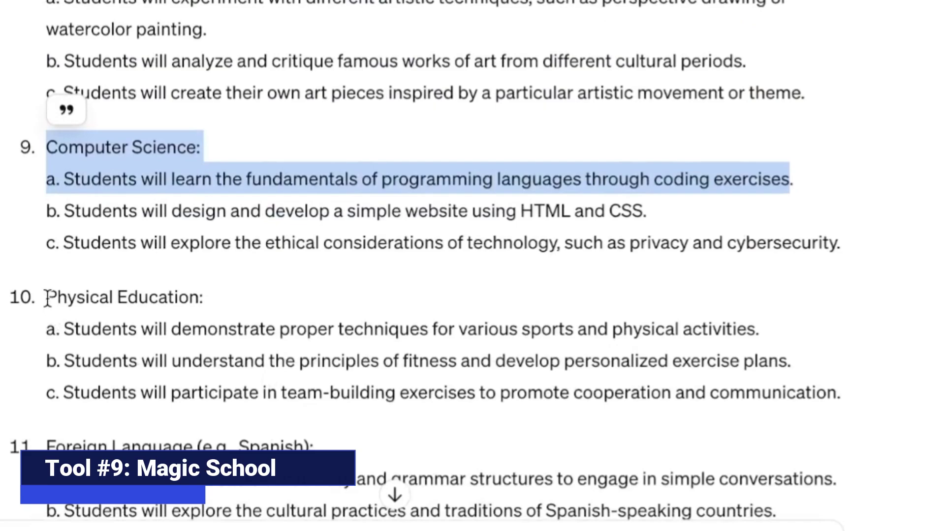
{"action": "left_click_drag", "start_coordinate": [47, 297], "coordinate": [747, 350]}
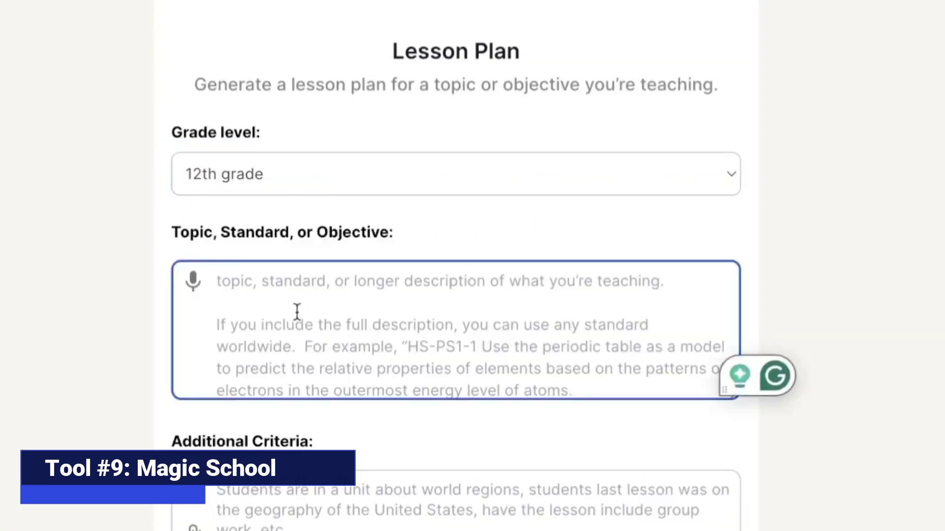
{"action": "type", "text": "Physical Education: a. Students will demonstrate proper techniques for various sports and physical activities. b. Students will understand the principles of fitness and develop personalized exercise plans."}
{"action": "scroll", "coordinate": [297, 311], "scroll_direction": "down", "scroll_amount": 4}
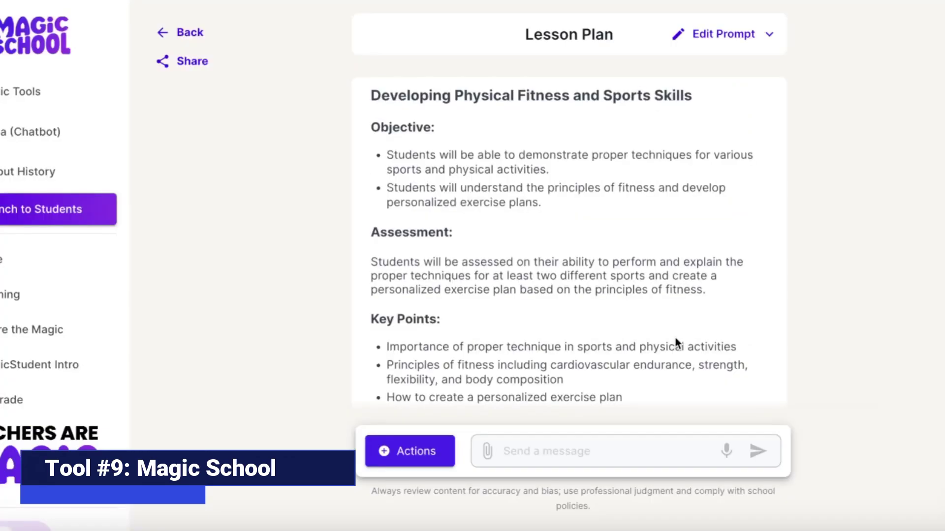
Step: Scroll through the generated Developing Physical Fitness and Sports Skills lesson plan
{"action": "scroll", "coordinate": [675, 338], "scroll_direction": "down", "scroll_amount": 3}
{"action": "scroll", "coordinate": [675, 339], "scroll_direction": "down", "scroll_amount": 6}
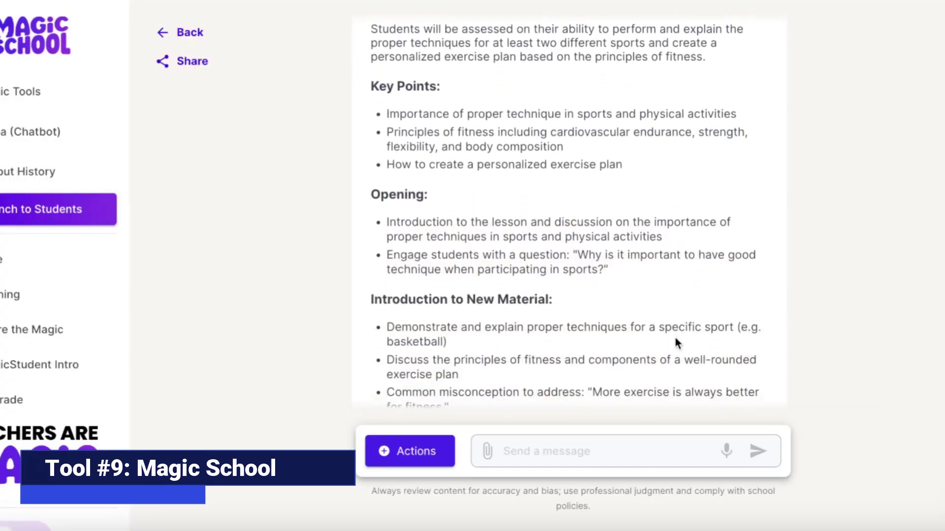
{"action": "scroll", "coordinate": [675, 338], "scroll_direction": "down", "scroll_amount": 8}
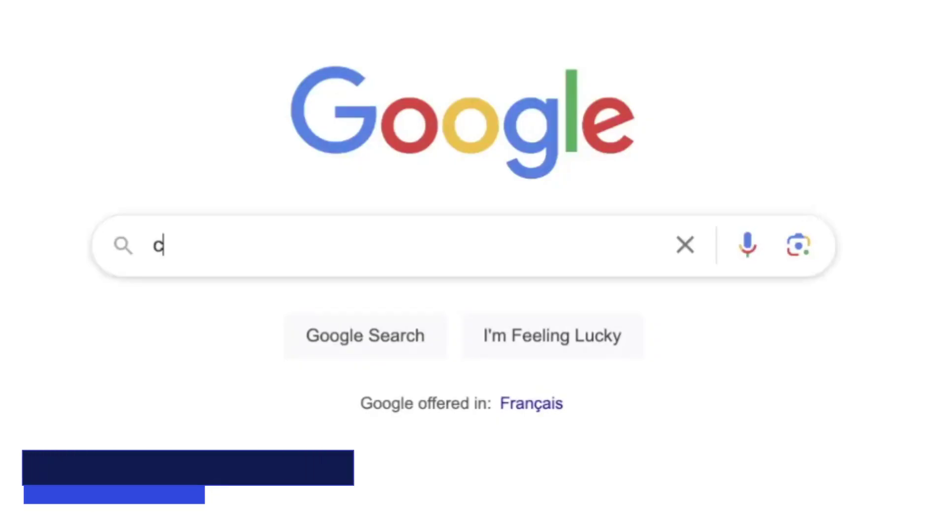
Step: Generate a 10th-grade Curipod full lesson from the pasted objective with 'Spanish' added after 'basic'
{"action": "type", "text": "ur"}
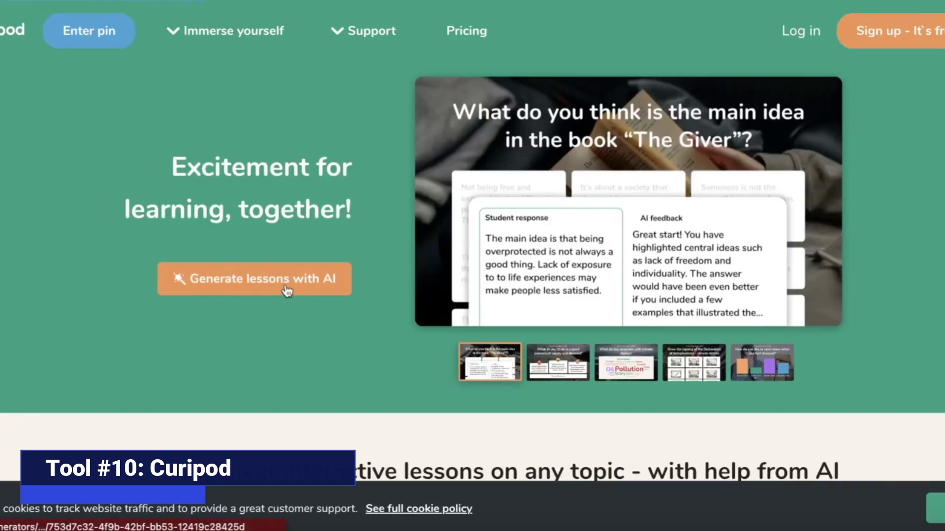
{"action": "left_click", "coordinate": [287, 291]}
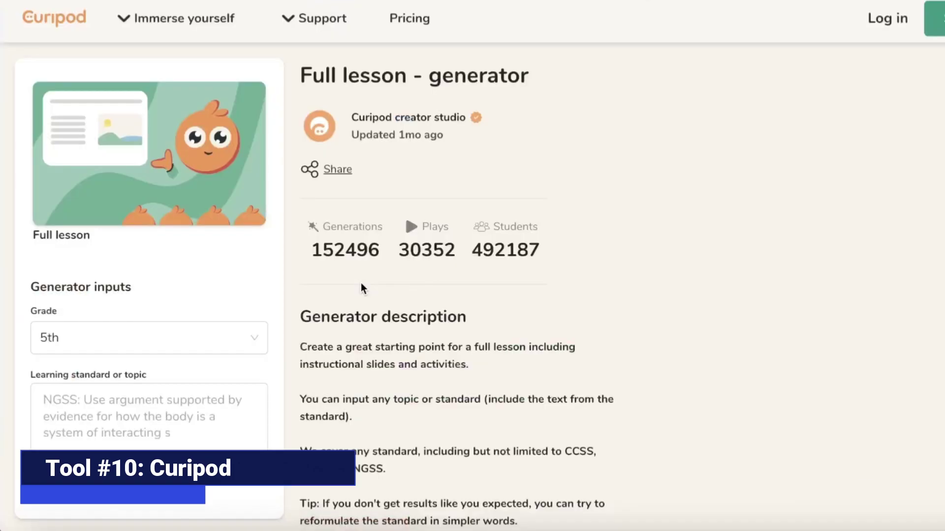
{"action": "left_click", "coordinate": [141, 350]}
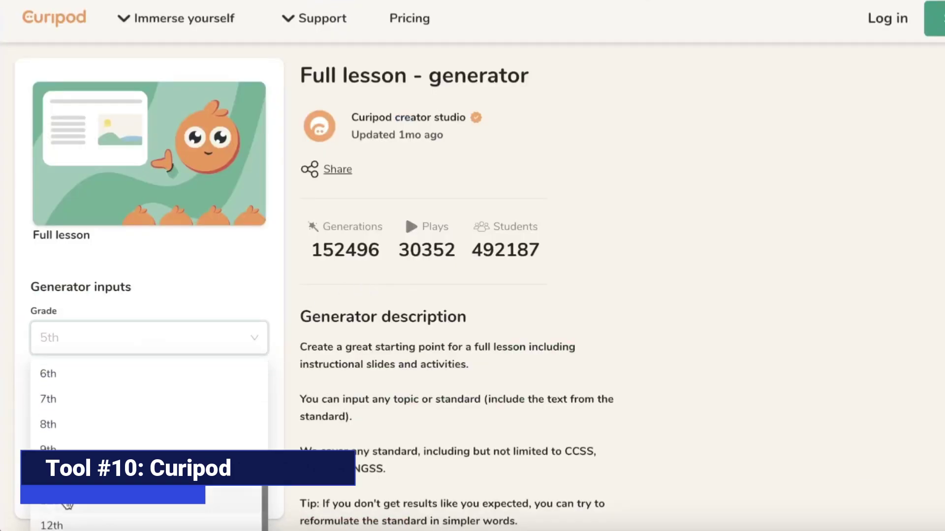
{"action": "scroll", "coordinate": [115, 362], "scroll_direction": "down", "scroll_amount": 2}
{"action": "left_click_drag", "start_coordinate": [89, 80], "coordinate": [870, 102]}
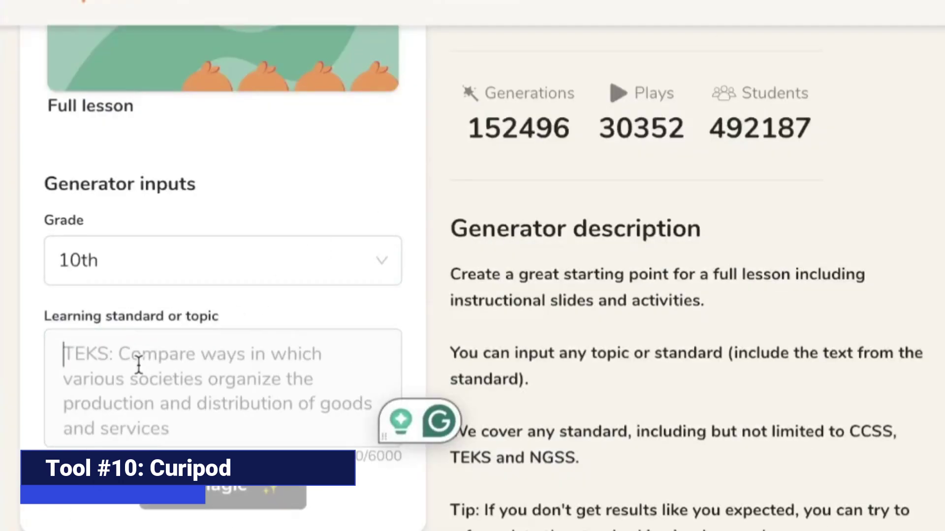
{"action": "type", "text": "Students will learn basic vocabulary and grammar structures to engage in simple conversations."}
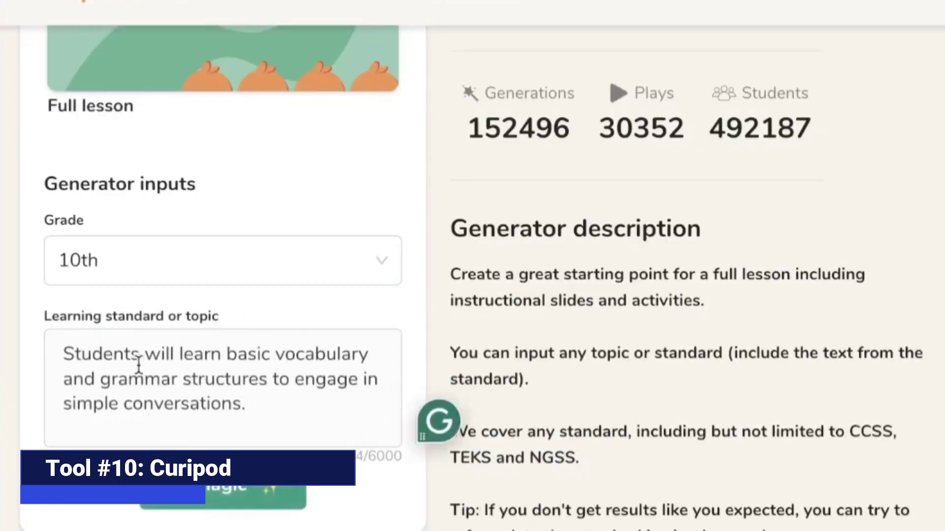
{"action": "left_click", "coordinate": [272, 363]}
{"action": "type", "text": "Spanish"}
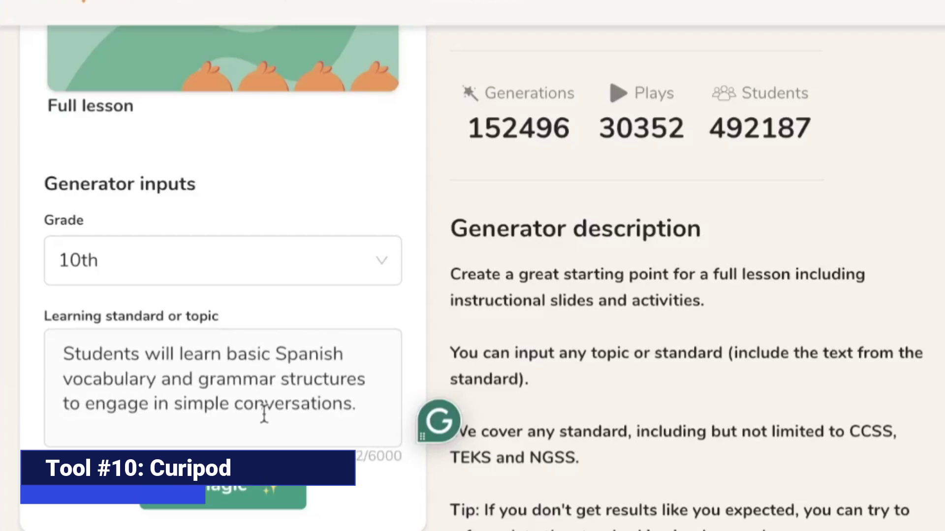
{"action": "left_click", "coordinate": [256, 497]}
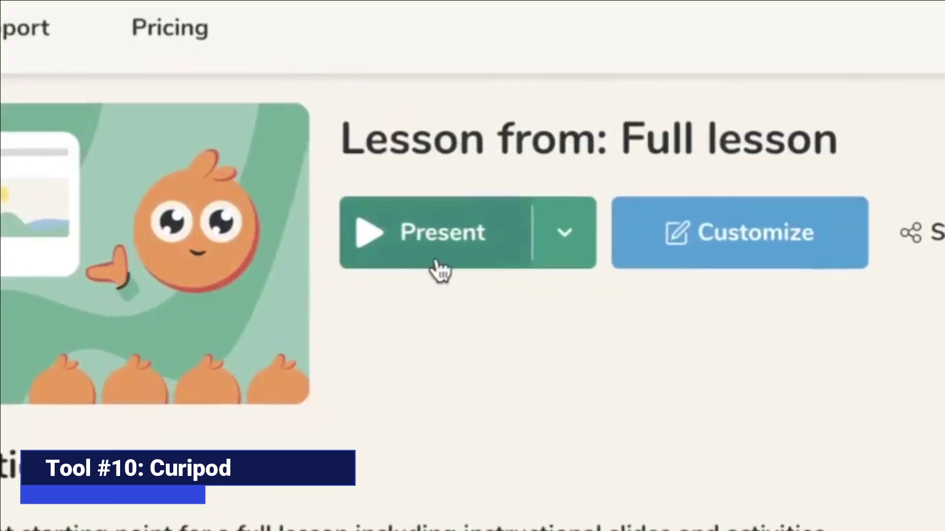
Step: Present the Spanish lesson full screen, stepping from About this lesson through the asking questions slide
{"action": "left_click", "coordinate": [439, 271]}
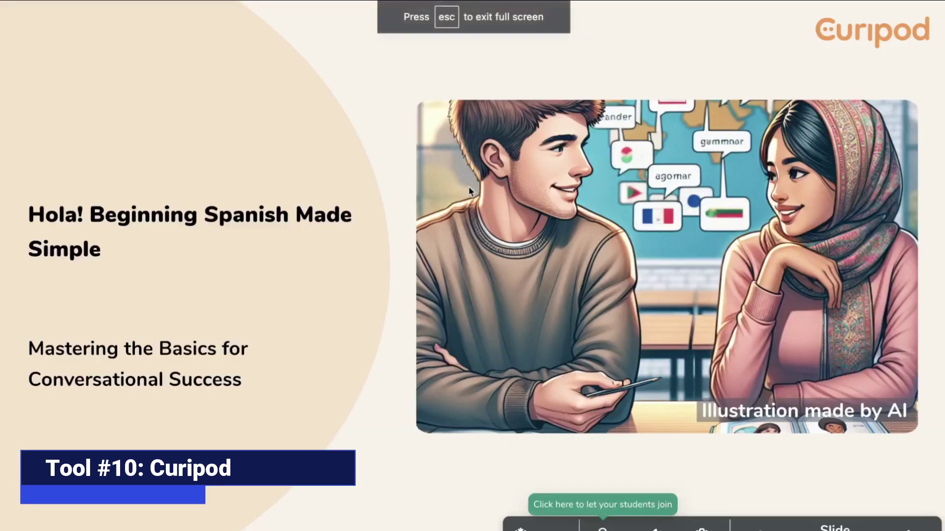
{"action": "key", "text": "Right"}
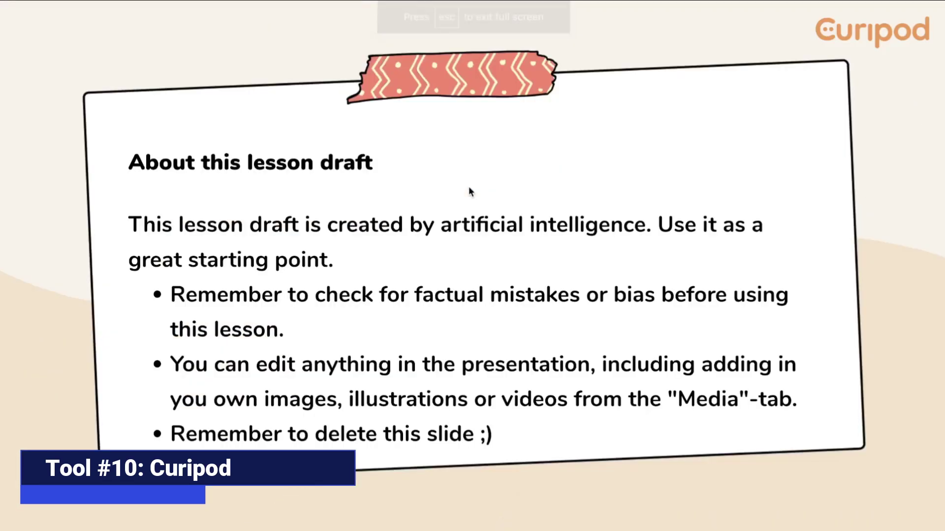
{"action": "key", "text": "Right"}
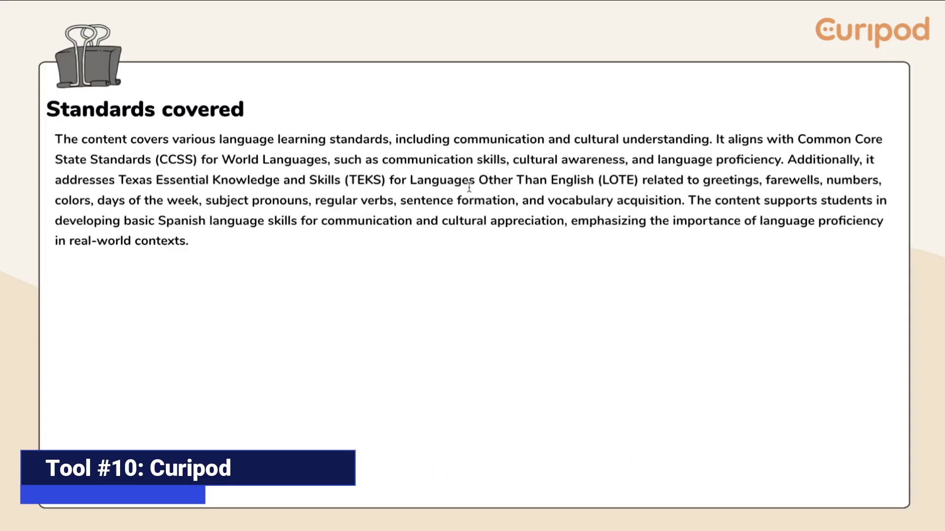
{"action": "key", "text": "Right"}
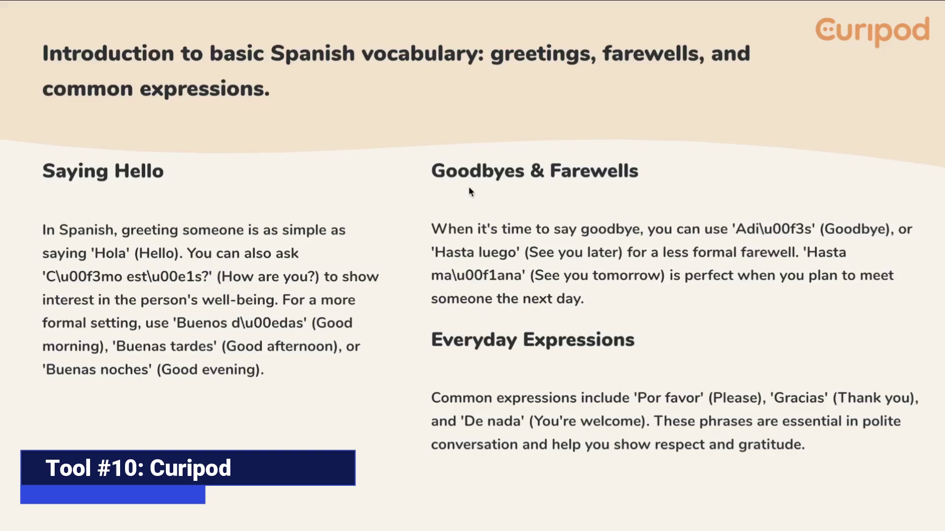
{"action": "key", "text": "Right"}
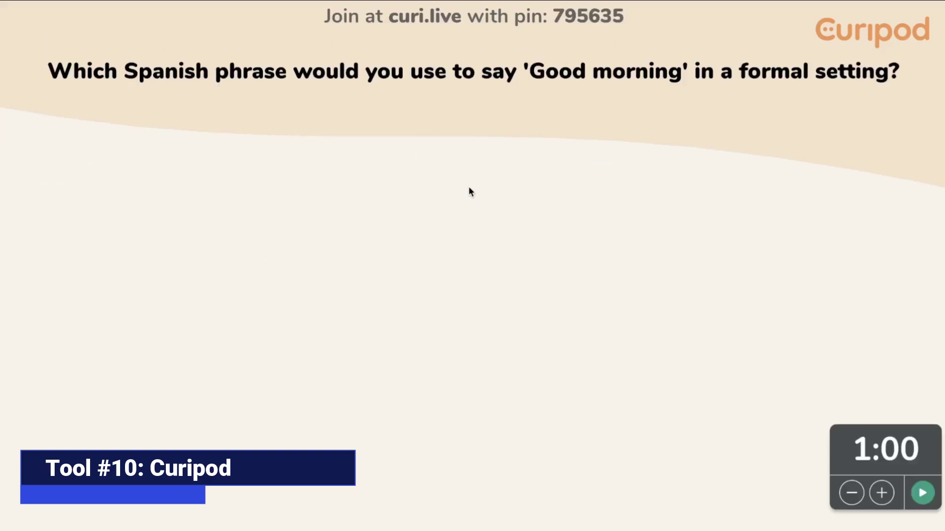
{"action": "key", "text": "Right"}
{"action": "key", "text": "Right"}
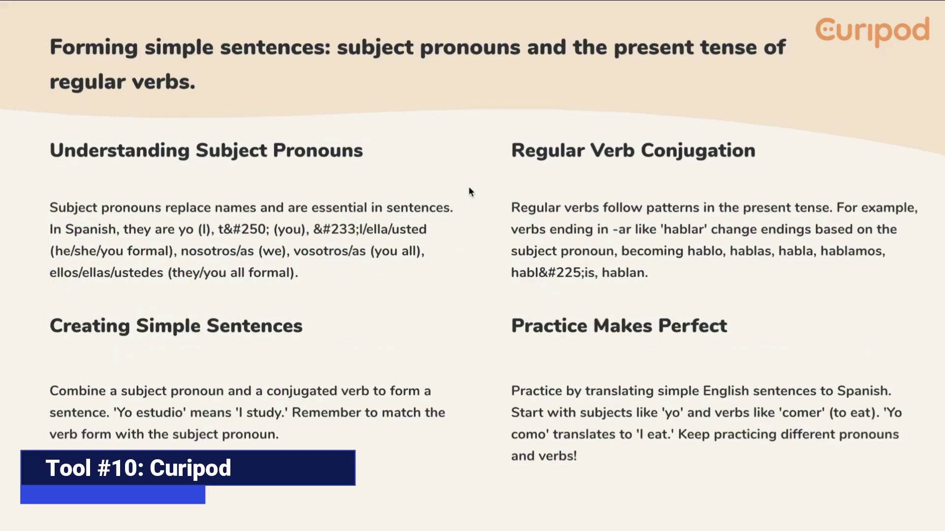
{"action": "key", "text": "Right"}
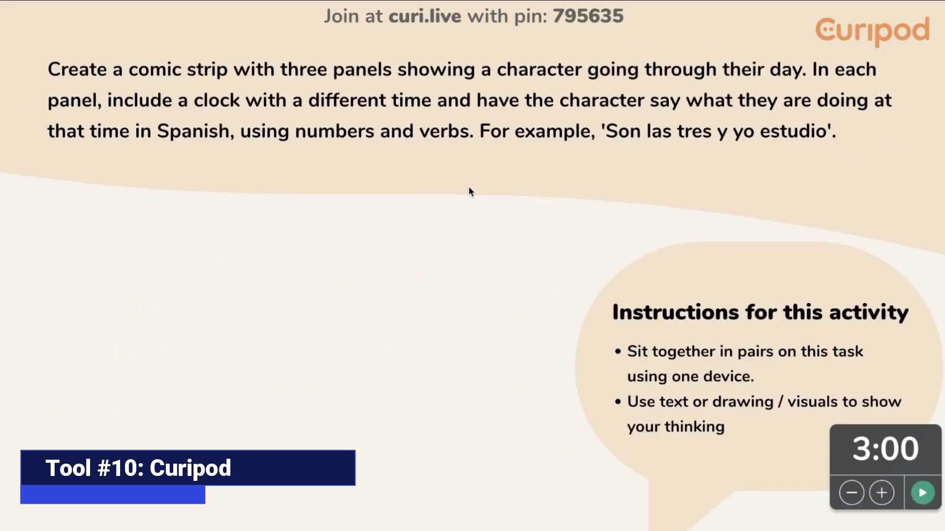
{"action": "key", "text": "Right"}
{"action": "key", "text": "Right"}
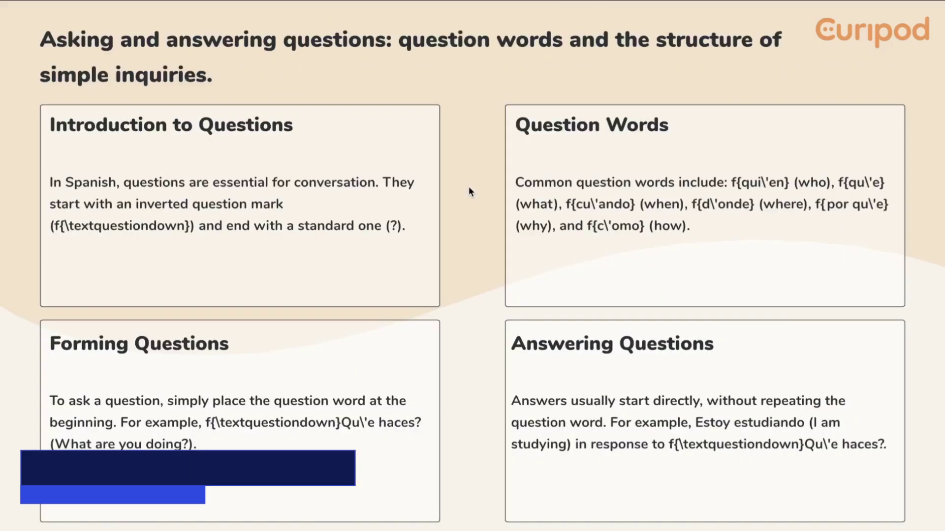
{"action": "key", "text": "Right"}
{"action": "key", "text": "Right"}
{"action": "key", "text": "Right"}
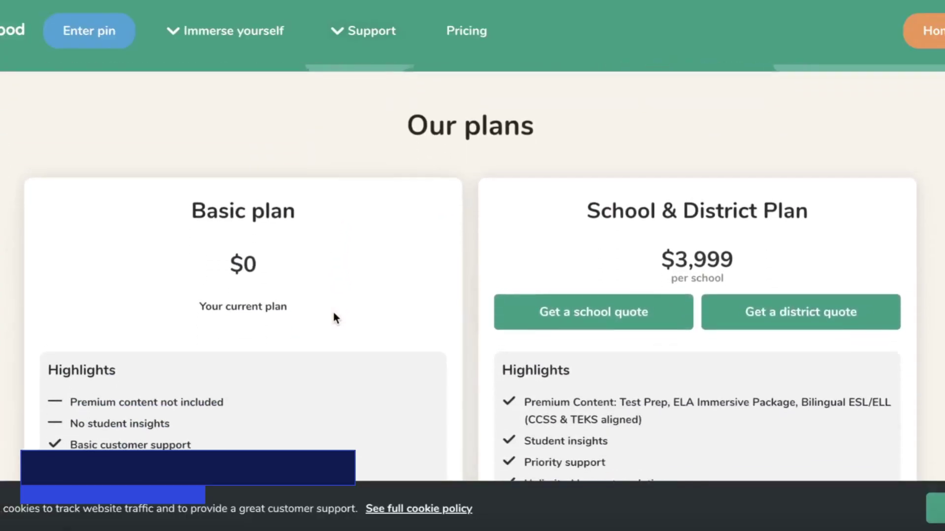
{"action": "scroll", "coordinate": [333, 317], "scroll_direction": "down", "scroll_amount": 2}
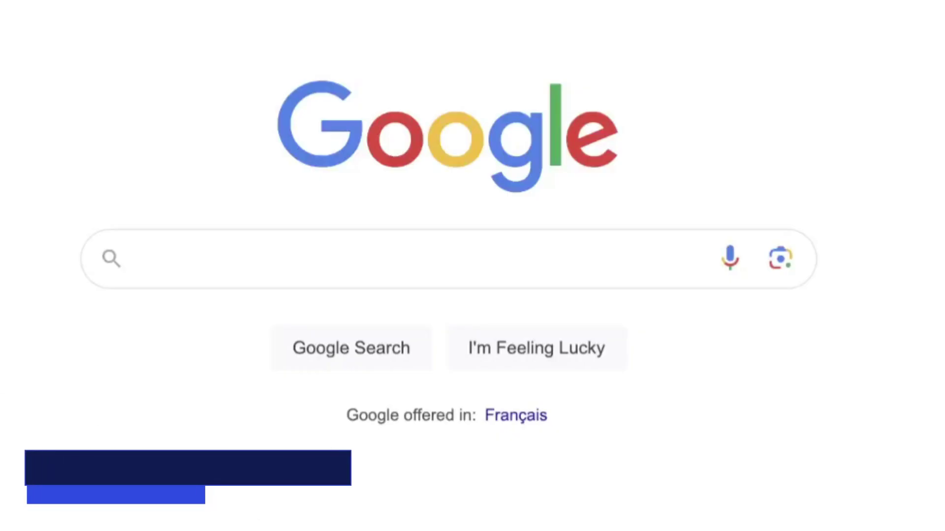
Step: Open Teachology.ai, start a new lesson plan and enter the copied Economics objectives a to c as topic
{"action": "type", "text": "teachology a"}
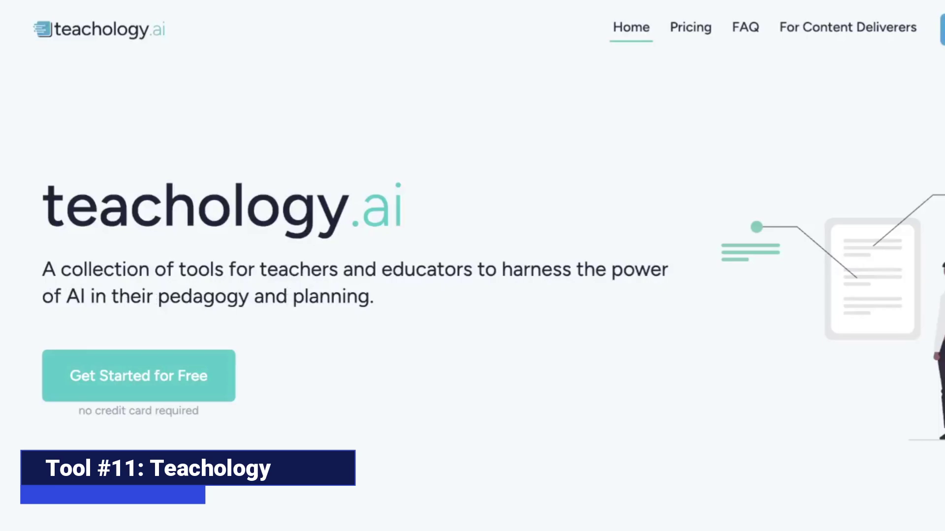
{"action": "left_click", "coordinate": [218, 357]}
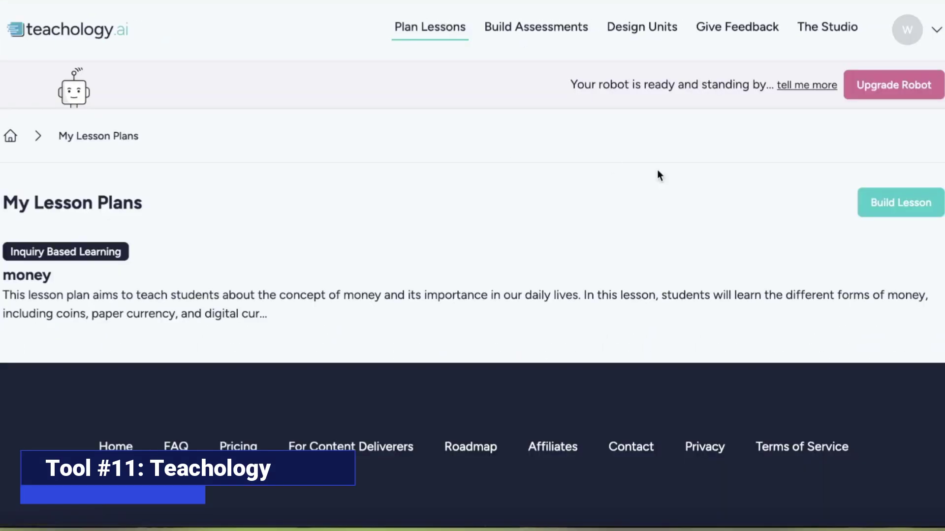
{"action": "left_click", "coordinate": [903, 204]}
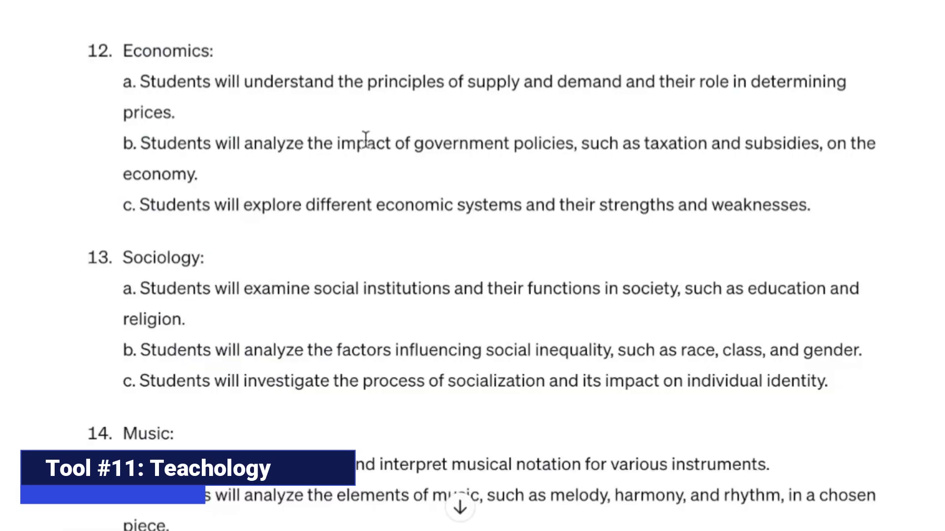
{"action": "left_click_drag", "start_coordinate": [139, 77], "coordinate": [869, 202]}
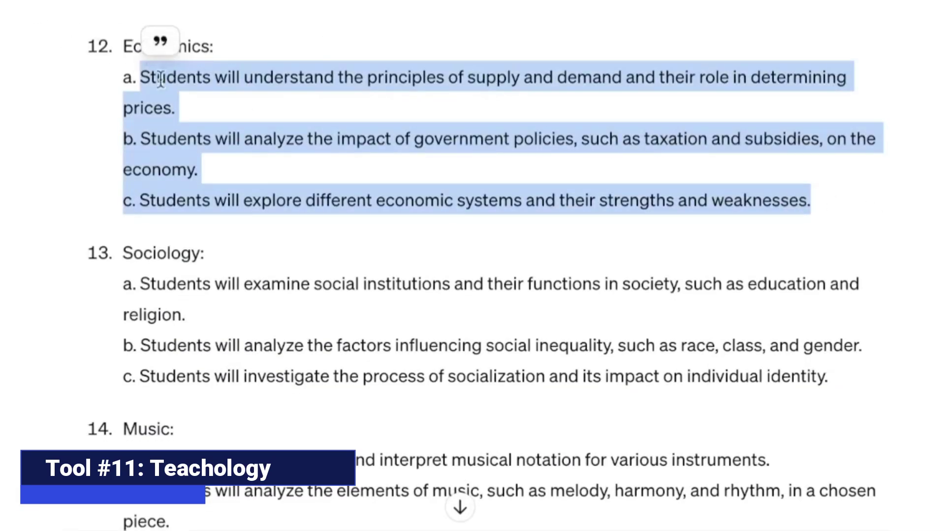
{"action": "left_click", "coordinate": [157, 75]}
{"action": "left_click", "coordinate": [137, 267]}
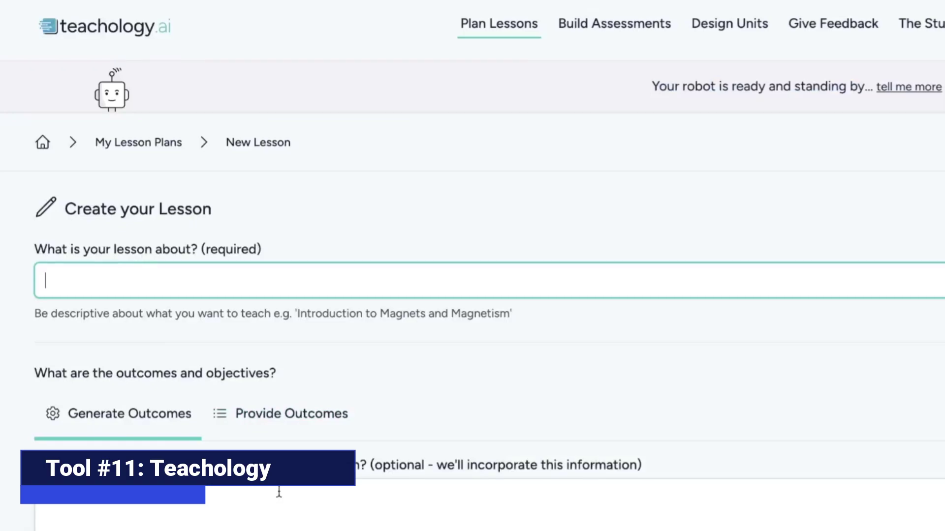
Step: Fill in the key points and check the custom and recommended outcome options
{"action": "scroll", "coordinate": [392, 484], "scroll_direction": "down", "scroll_amount": 5}
{"action": "left_click", "coordinate": [175, 257]}
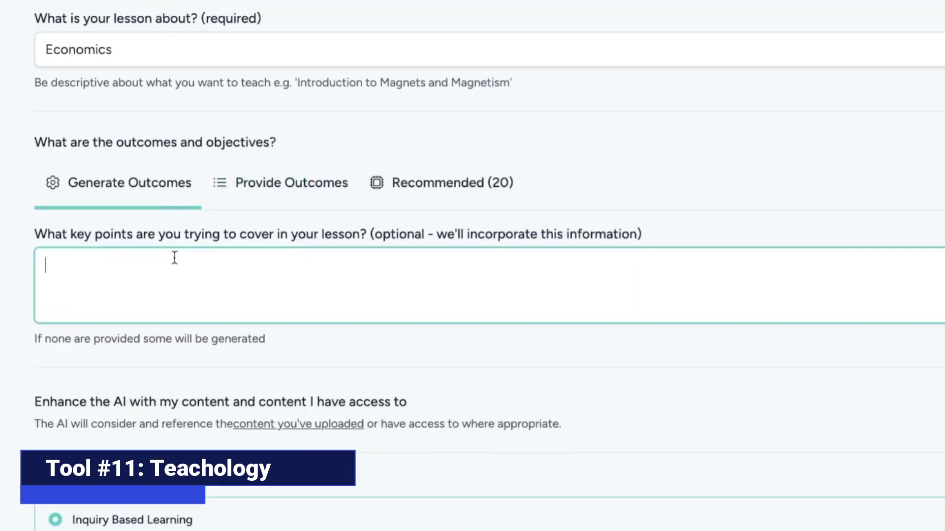
{"action": "left_click", "coordinate": [290, 189]}
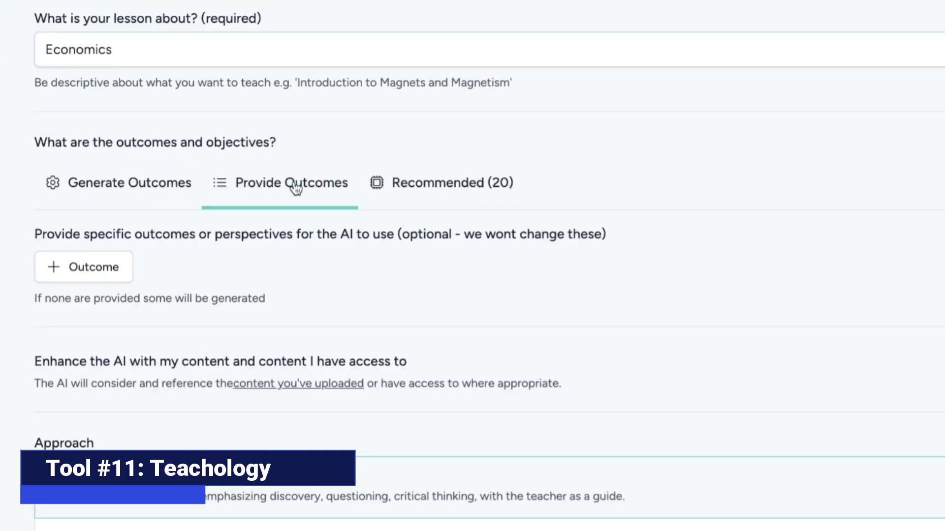
{"action": "left_click", "coordinate": [398, 184]}
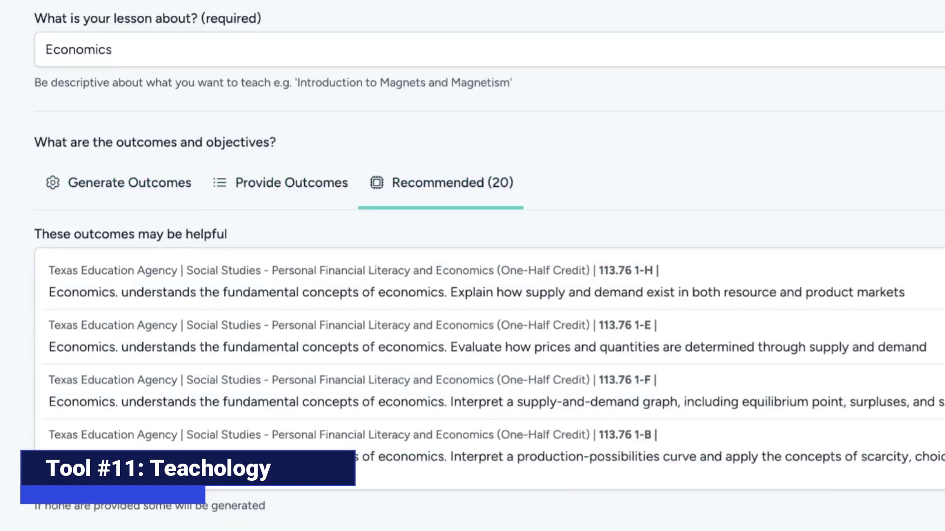
Step: Choose Project Based Learning as the approach and generate the Economics lesson plan
{"action": "scroll", "coordinate": [490, 369], "scroll_direction": "down", "scroll_amount": 4}
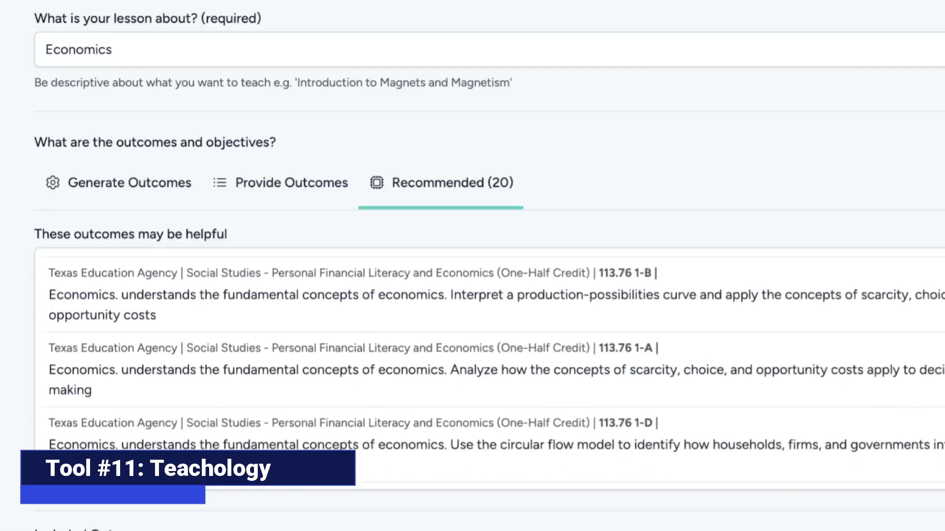
{"action": "scroll", "coordinate": [490, 370], "scroll_direction": "up", "scroll_amount": 4}
{"action": "scroll", "coordinate": [346, 264], "scroll_direction": "down", "scroll_amount": 10}
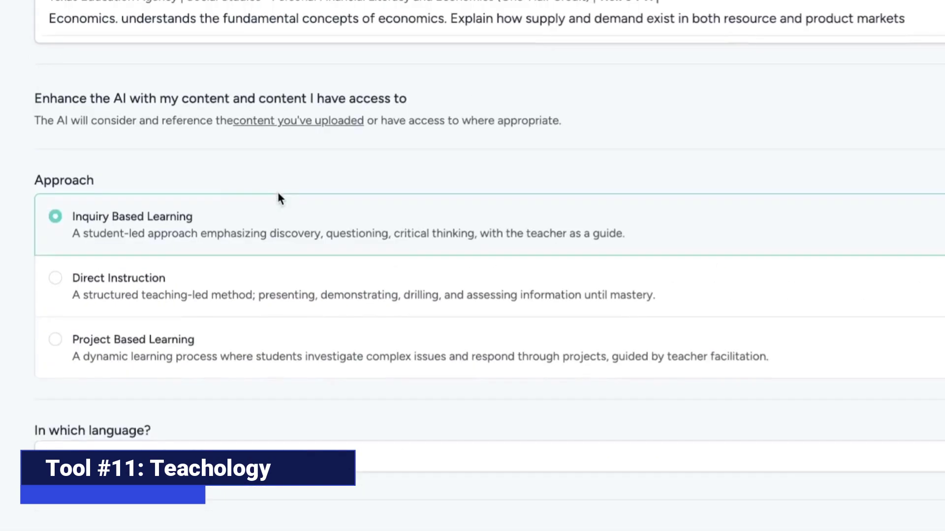
{"action": "left_click", "coordinate": [56, 290]}
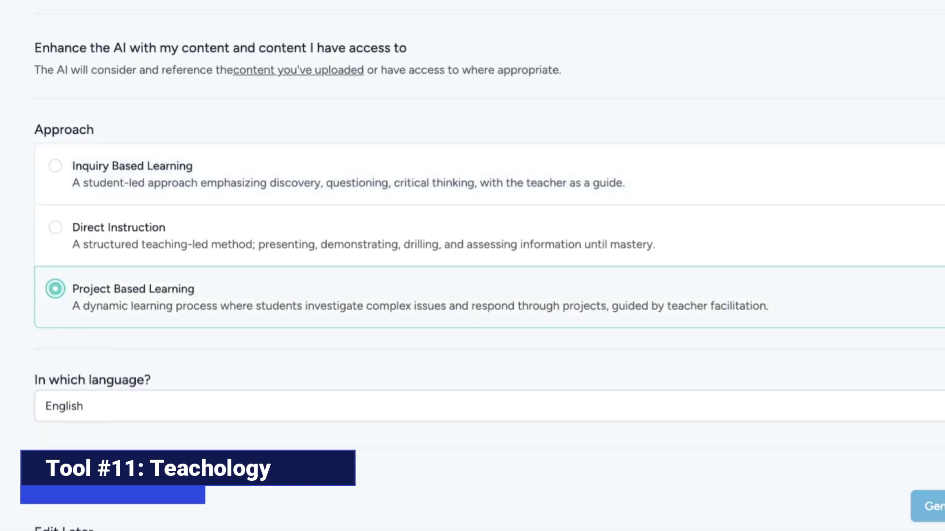
{"action": "scroll", "coordinate": [866, 369], "scroll_direction": "down", "scroll_amount": 3}
{"action": "left_click", "coordinate": [927, 358]}
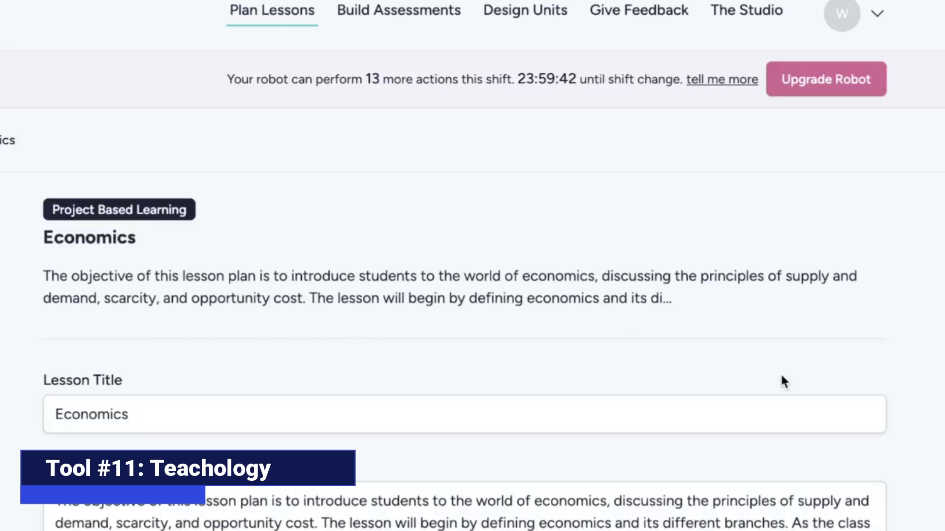
Step: Expand the Scarcity Decision Chain activity into a longer description
{"action": "scroll", "coordinate": [781, 376], "scroll_direction": "down", "scroll_amount": 15}
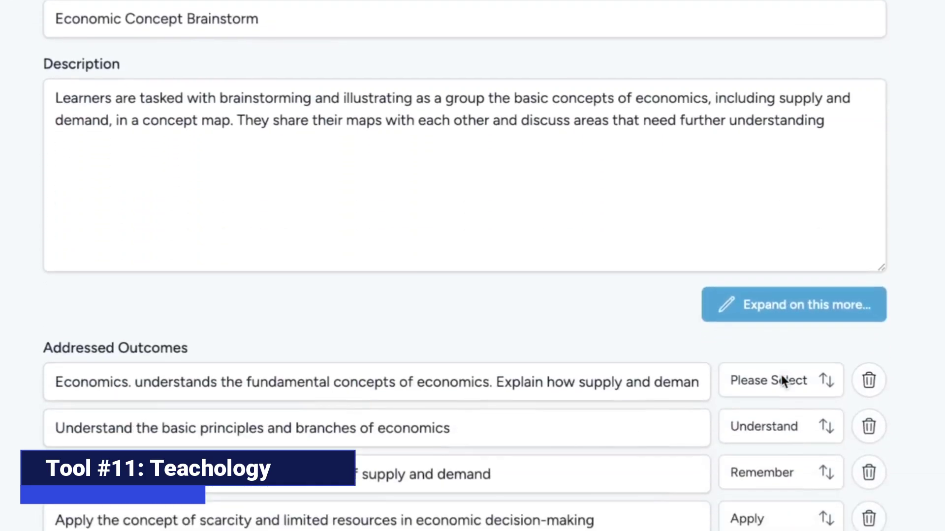
{"action": "scroll", "coordinate": [782, 379], "scroll_direction": "down", "scroll_amount": 15}
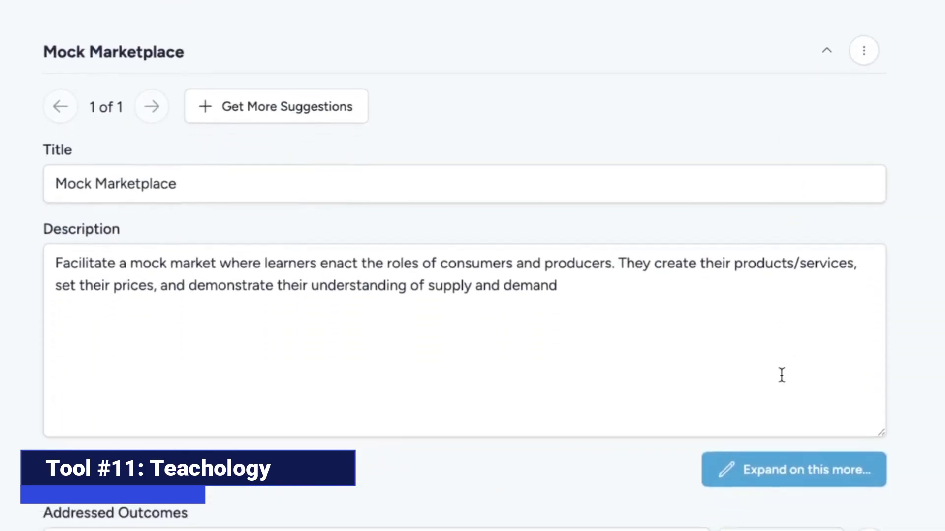
{"action": "scroll", "coordinate": [781, 375], "scroll_direction": "down", "scroll_amount": 15}
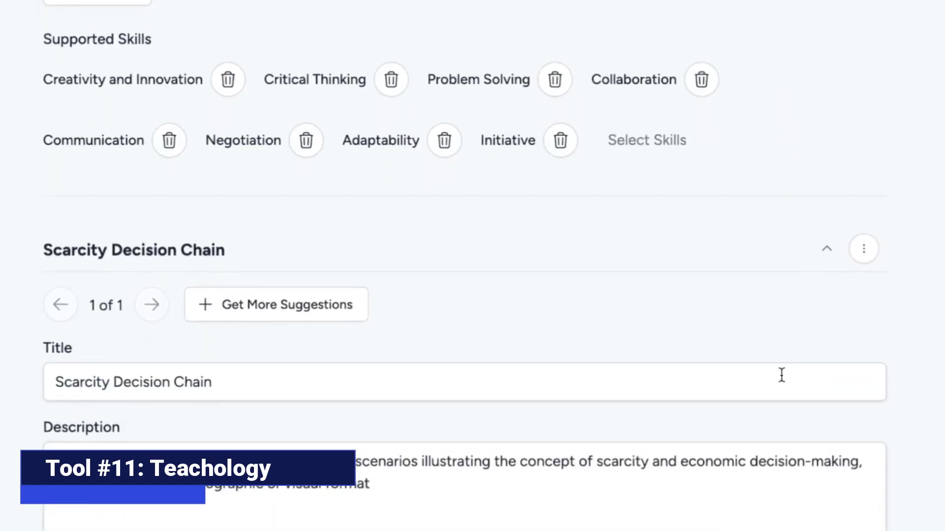
{"action": "scroll", "coordinate": [782, 375], "scroll_direction": "down", "scroll_amount": 8}
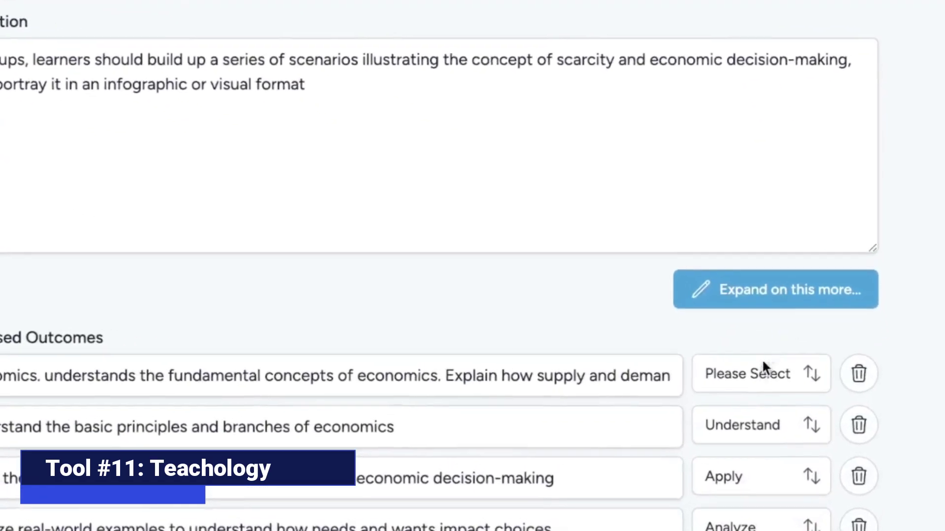
{"action": "left_click", "coordinate": [797, 290]}
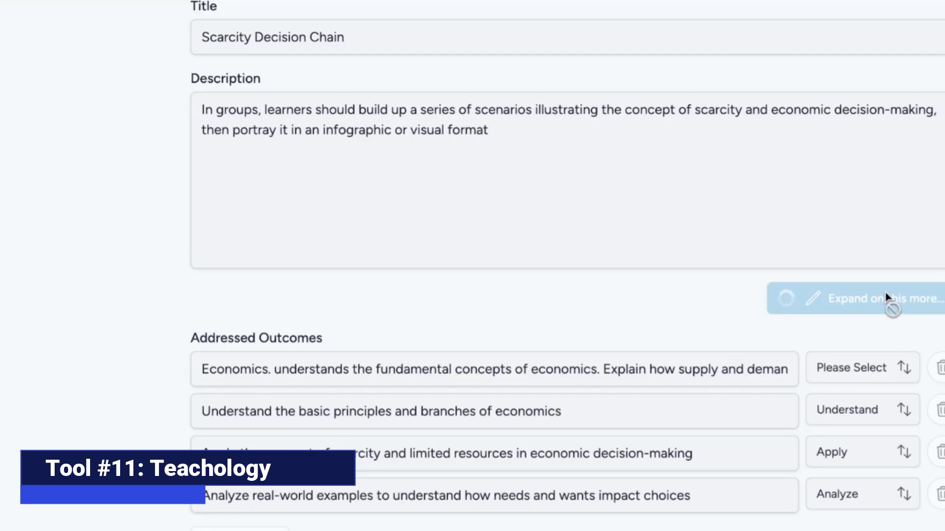
Step: Look over the Quiz Builder and the lesson's title and description details
{"action": "scroll", "coordinate": [884, 290], "scroll_direction": "down", "scroll_amount": 2}
{"action": "scroll", "coordinate": [885, 291], "scroll_direction": "up", "scroll_amount": 2}
{"action": "scroll", "coordinate": [520, 156], "scroll_direction": "down", "scroll_amount": 4}
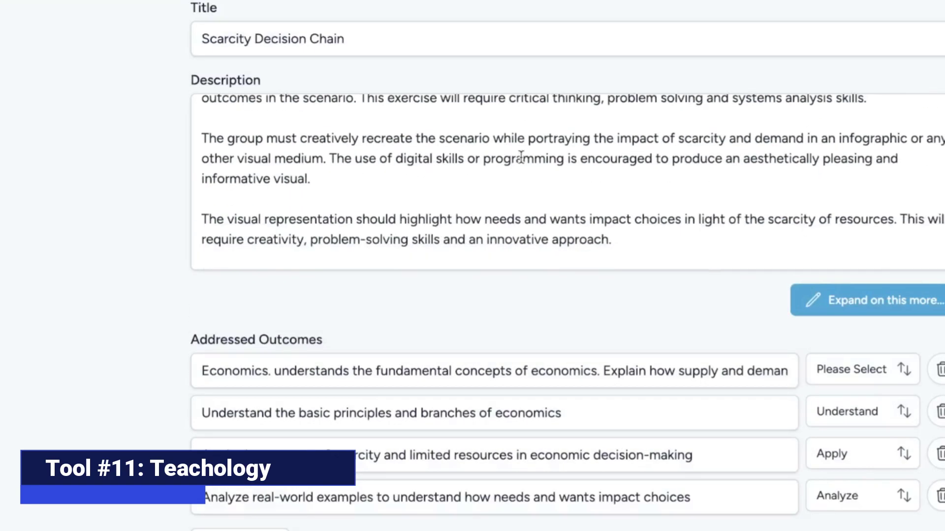
{"action": "scroll", "coordinate": [521, 157], "scroll_direction": "down", "scroll_amount": 15}
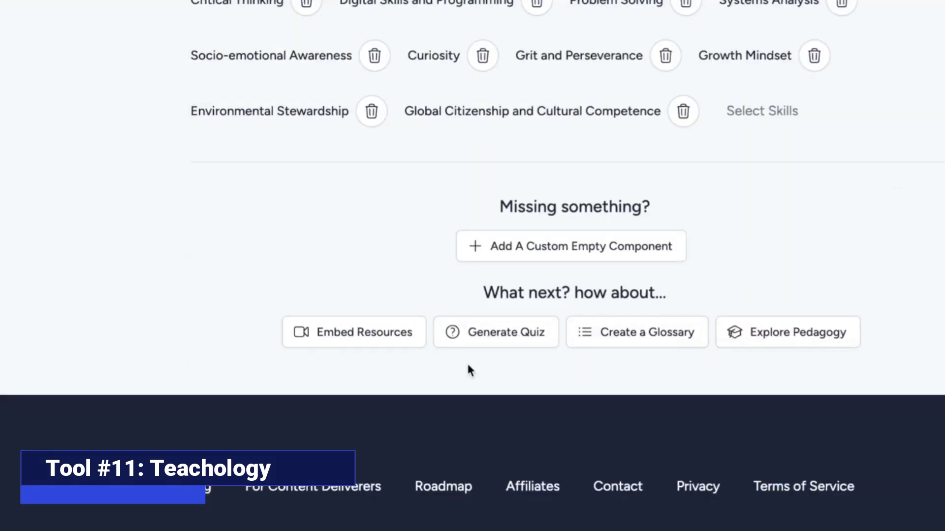
{"action": "left_click", "coordinate": [483, 349]}
{"action": "scroll", "coordinate": [713, 354], "scroll_direction": "up", "scroll_amount": 10}
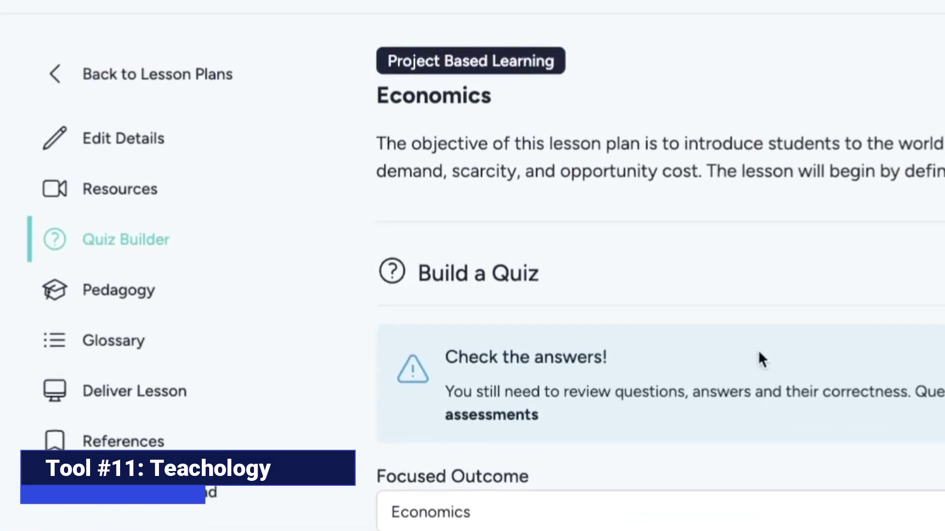
{"action": "left_click", "coordinate": [123, 139]}
{"action": "left_click", "coordinate": [114, 256]}
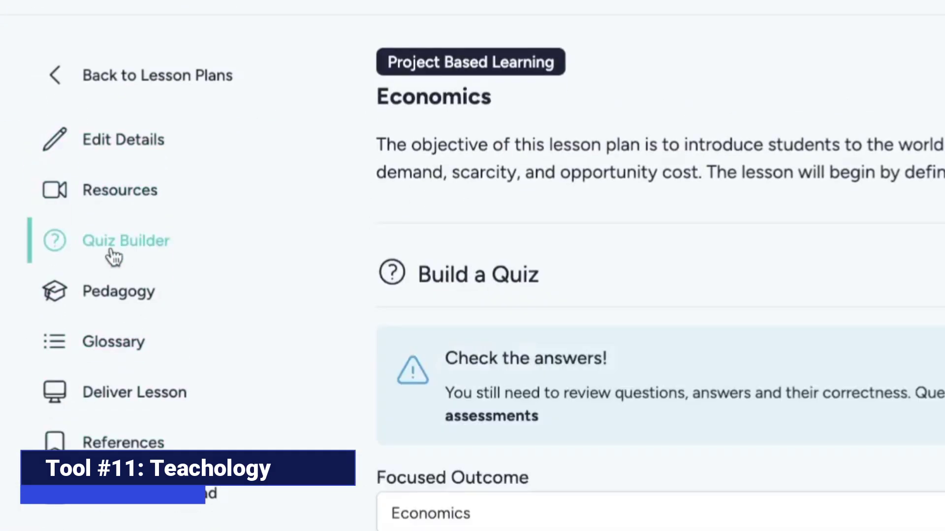
Step: Browse the lesson's Pedagogy and Glossary of terms sections
{"action": "left_click", "coordinate": [114, 295]}
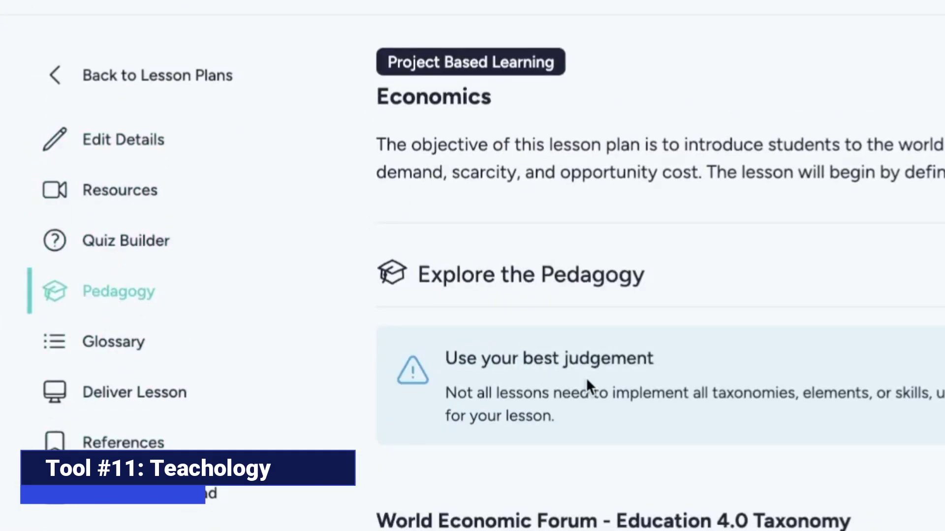
{"action": "left_click", "coordinate": [113, 342]}
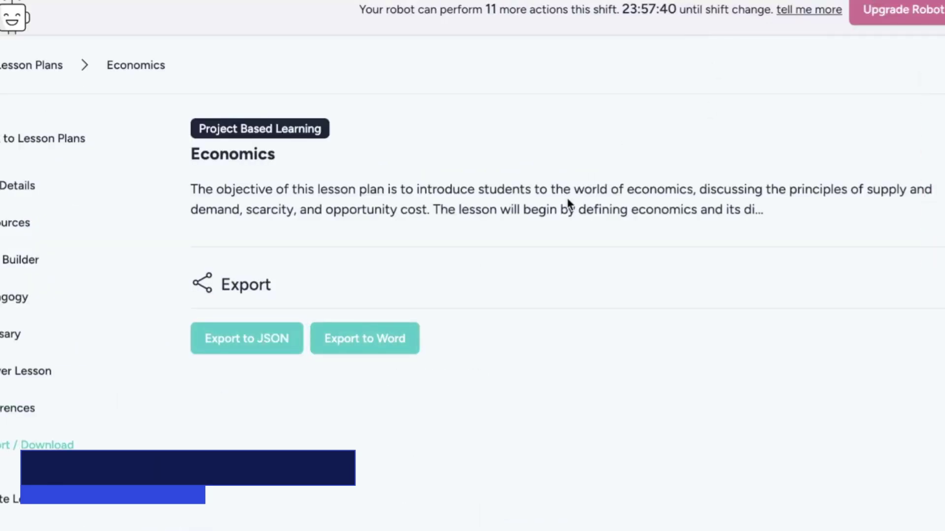
{"action": "scroll", "coordinate": [448, 168], "scroll_direction": "down", "scroll_amount": 5}
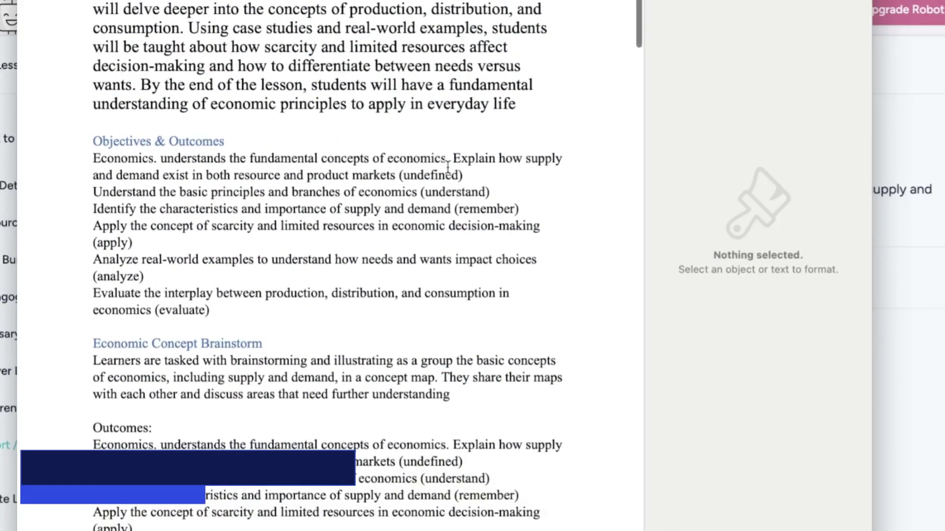
{"action": "scroll", "coordinate": [448, 167], "scroll_direction": "down", "scroll_amount": 20}
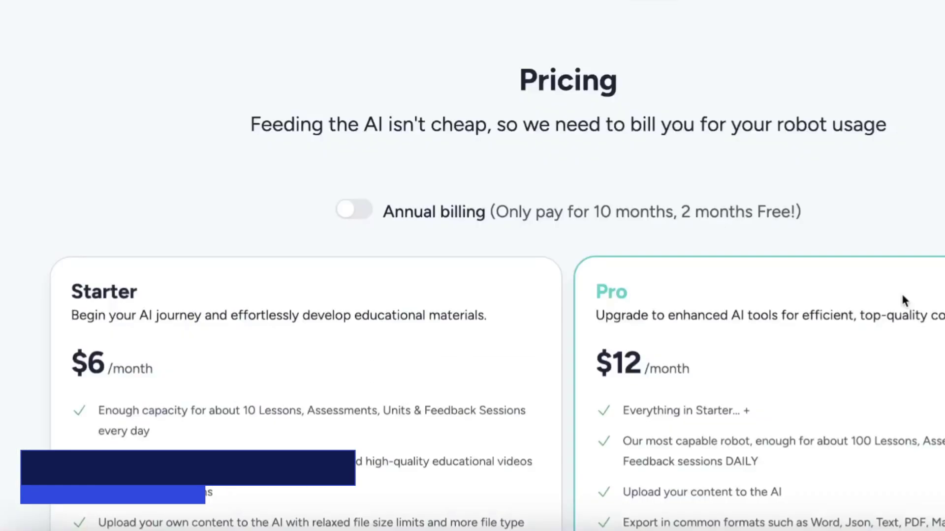
{"action": "scroll", "coordinate": [902, 297], "scroll_direction": "down", "scroll_amount": 6}
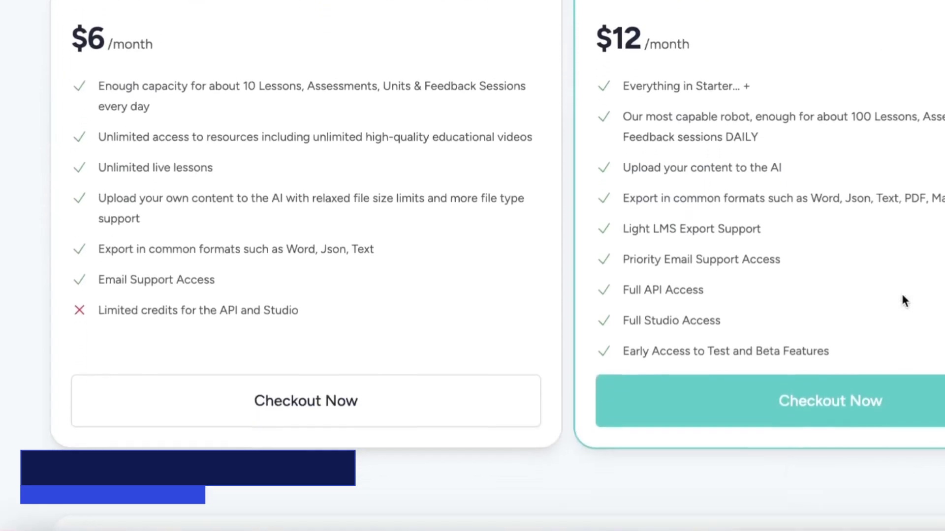
{"action": "scroll", "coordinate": [902, 292], "scroll_direction": "up", "scroll_amount": 7}
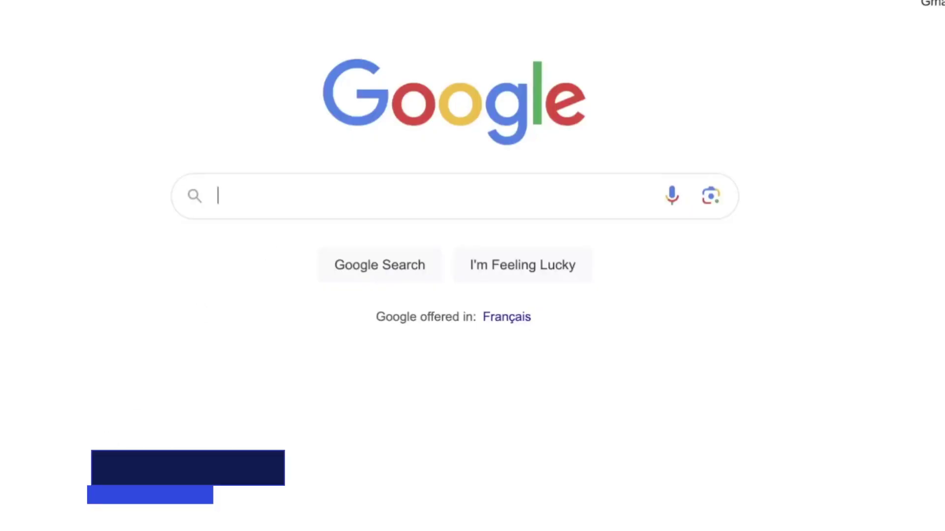
Step: Search 'writecream ai lesson', open the Lesson Plan Generator, and select the Mathematics objectives
{"action": "type", "text": "writecream ai le"}
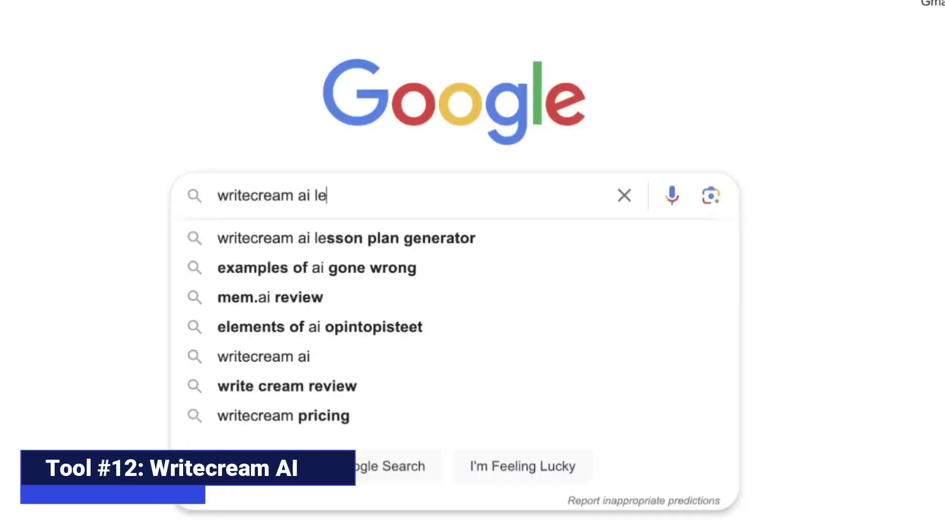
{"action": "type", "text": "sson"}
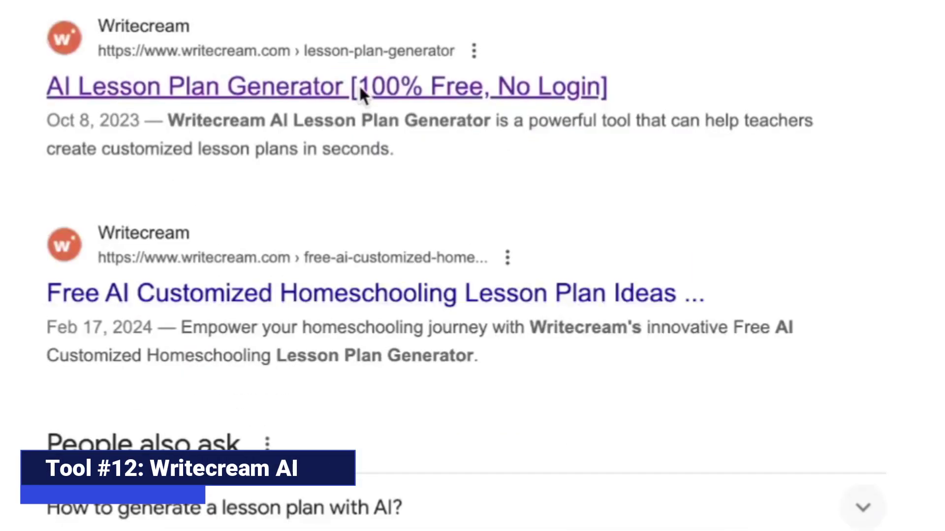
{"action": "left_click", "coordinate": [359, 89]}
{"action": "scroll", "coordinate": [388, 206], "scroll_direction": "down", "scroll_amount": 3}
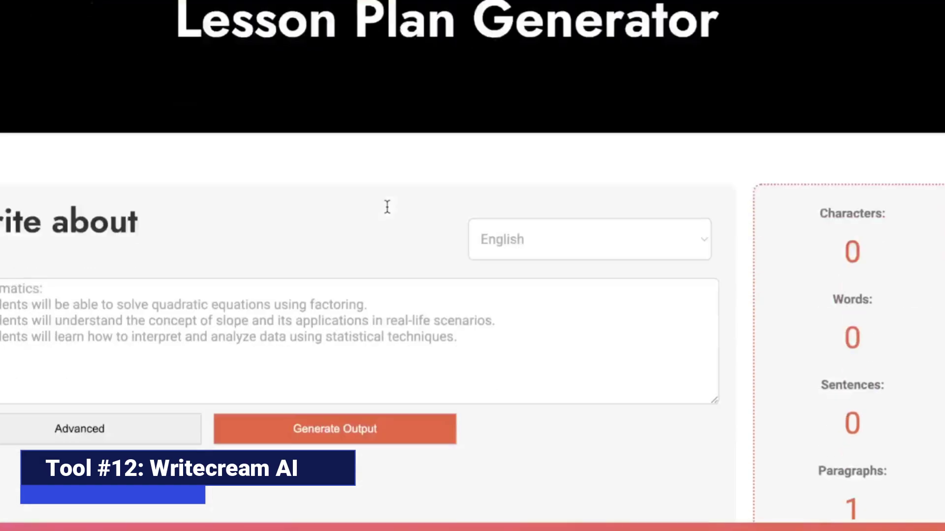
{"action": "scroll", "coordinate": [387, 206], "scroll_direction": "down", "scroll_amount": 15}
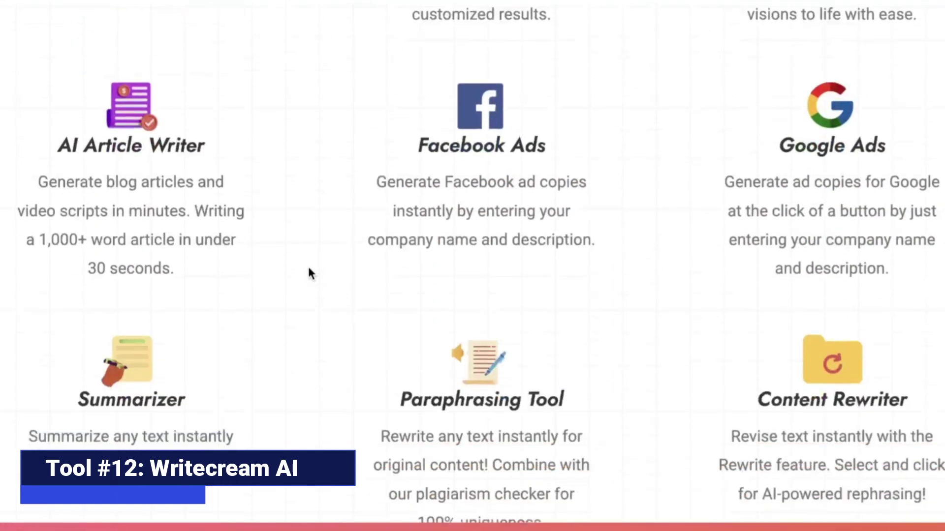
{"action": "scroll", "coordinate": [310, 274], "scroll_direction": "down", "scroll_amount": 10}
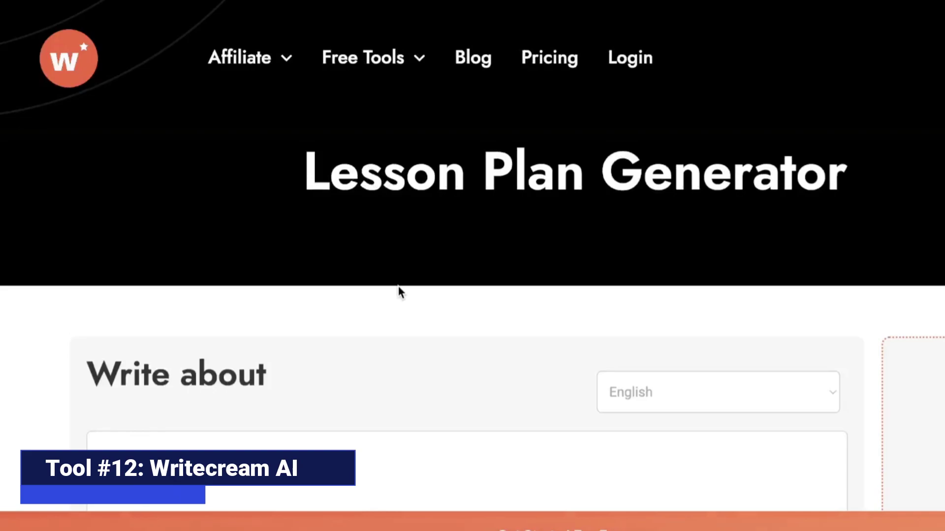
{"action": "scroll", "coordinate": [414, 334], "scroll_direction": "down", "scroll_amount": 5}
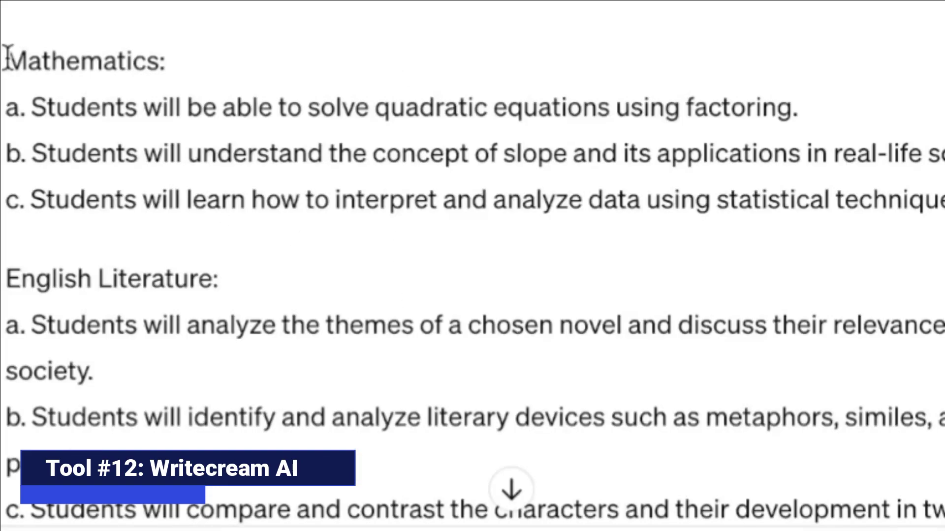
{"action": "left_click_drag", "start_coordinate": [6, 60], "coordinate": [912, 185]}
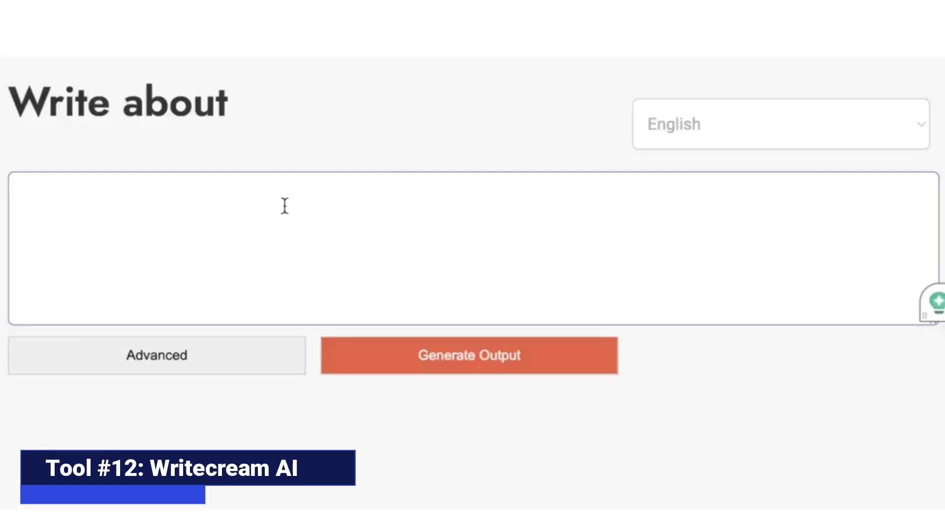
Step: Paste the Mathematics objectives into Writecream's Write about box and generate the lesson plan
{"action": "left_click", "coordinate": [282, 205]}
{"action": "type", "text": "Mathematics: a. Students will be able to solve quadratic equations using factoring. b. Students will understand the concept of slope and its applications in real-life scenarios. c. Students will learn how to interpret and analyze data using statistical techniques."}
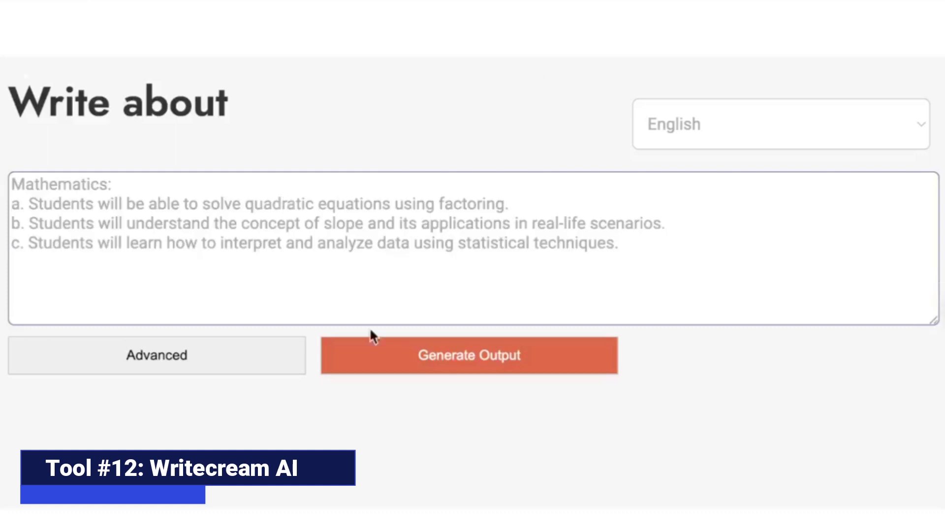
{"action": "left_click", "coordinate": [422, 363]}
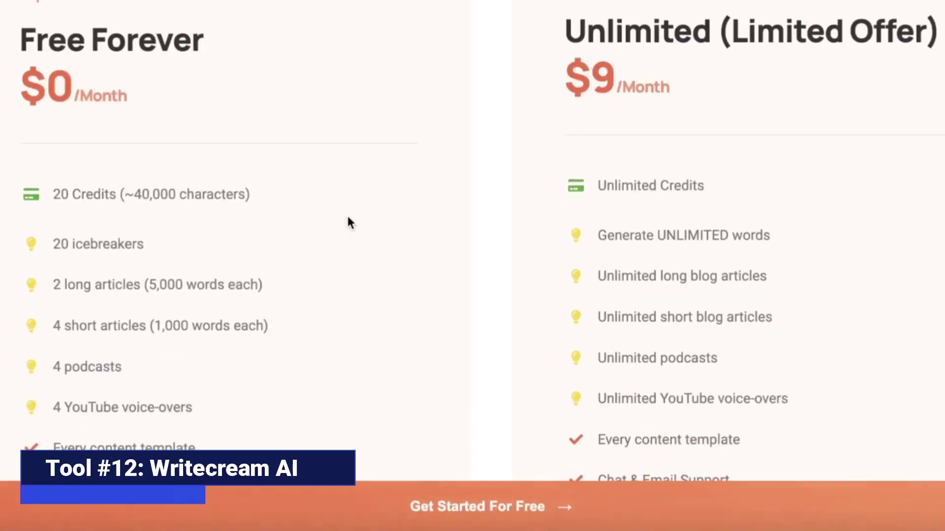
{"action": "scroll", "coordinate": [348, 220], "scroll_direction": "up", "scroll_amount": 2}
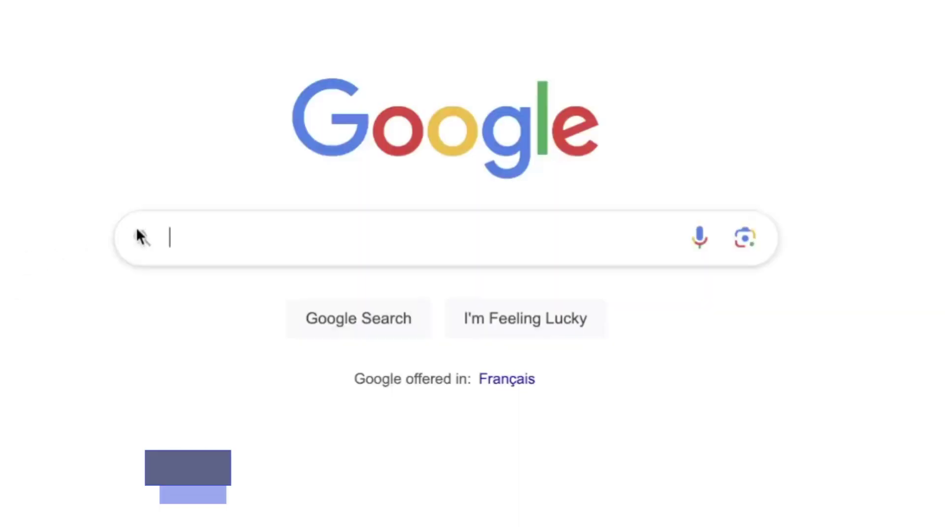
Step: Search for 'educaide' and browse the Eduaide Generator's planning cards to the Lesson Plan options
{"action": "type", "text": "educaide"}
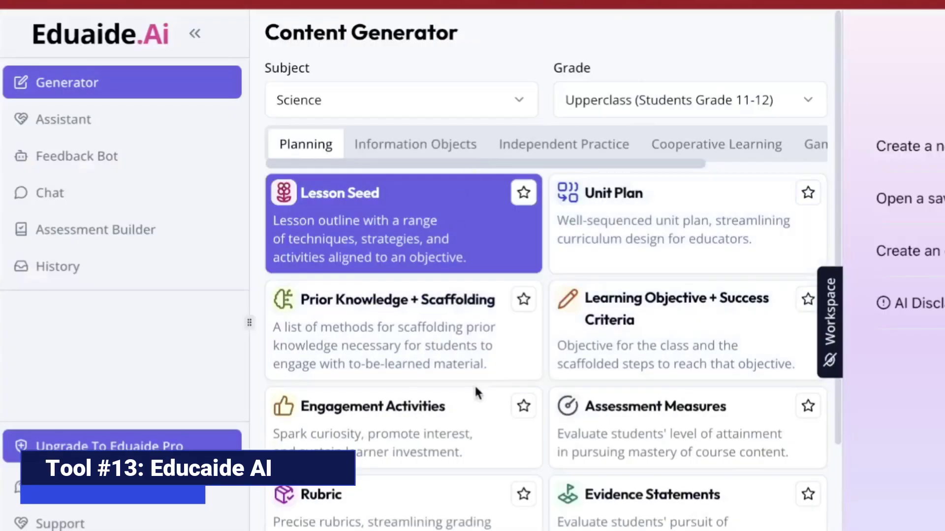
{"action": "scroll", "coordinate": [476, 392], "scroll_direction": "down", "scroll_amount": 2}
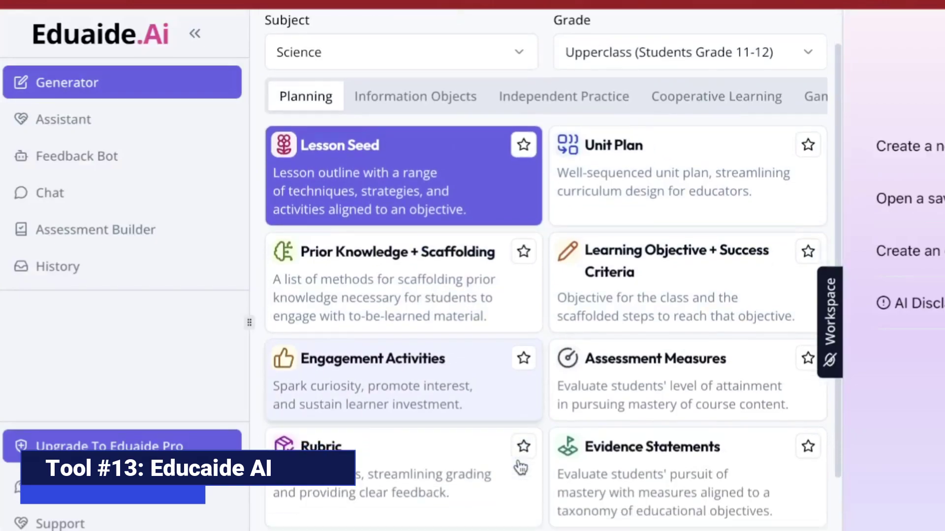
{"action": "scroll", "coordinate": [521, 467], "scroll_direction": "up", "scroll_amount": 3}
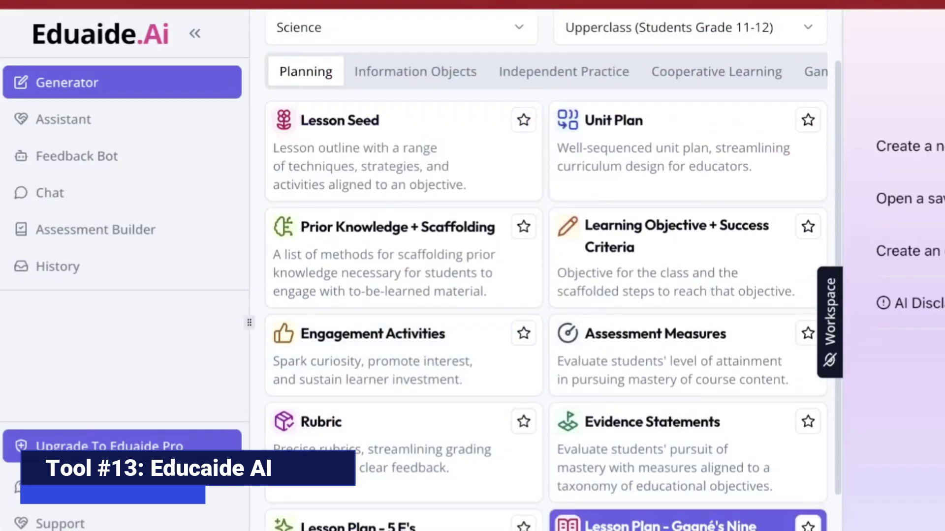
{"action": "scroll", "coordinate": [546, 271], "scroll_direction": "down", "scroll_amount": 4}
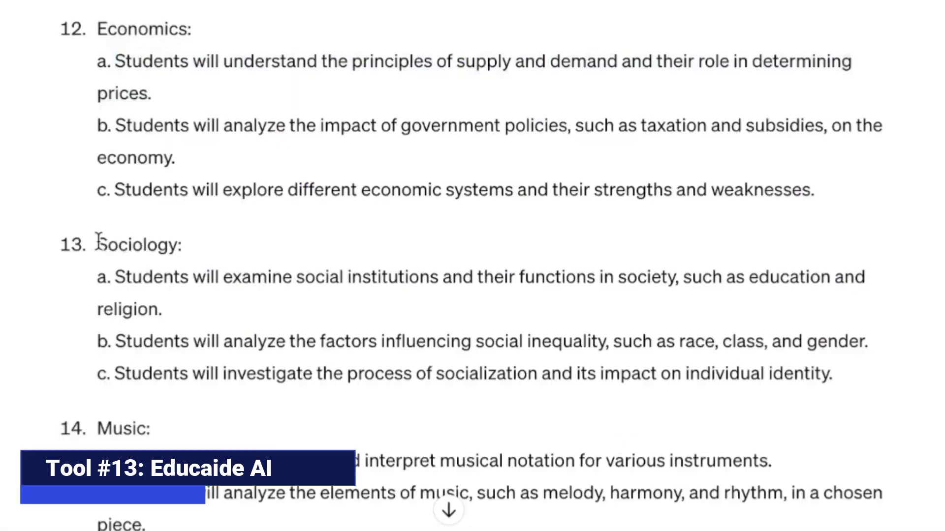
Step: Paste the Sociology learning objectives as the Eduaide topic and have the AI enhance it
{"action": "left_click_drag", "start_coordinate": [97, 240], "coordinate": [936, 397]}
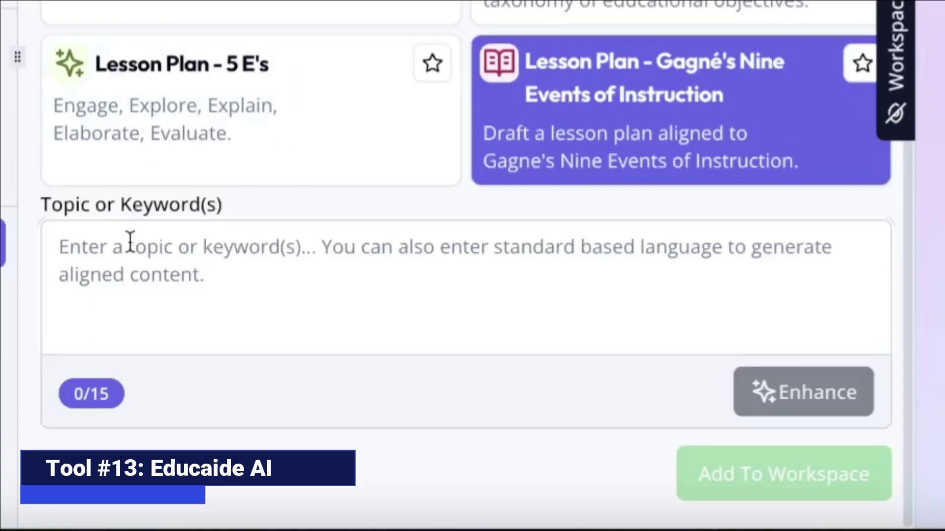
{"action": "type", "text": "Sociology: a. Students will examine social institutions and their functions in society, such as education and religion. b. Students will analyze the factors influencing social inequality, such as race, class, and gender. c. Students will investigate the process of socialization and its impact on individual identity."}
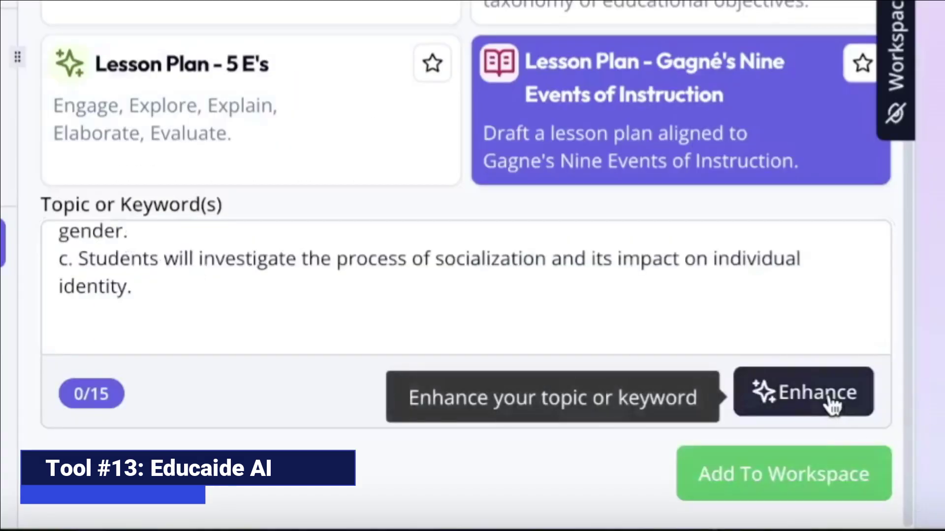
{"action": "left_click", "coordinate": [828, 392]}
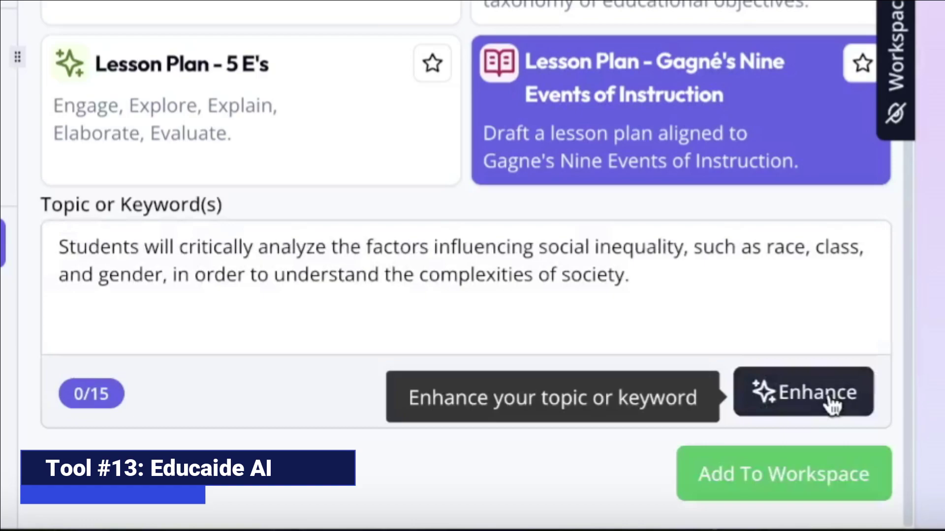
Step: Add a Gagné's Nine Events lesson plan to the workspace, then generate true/false questions from it
{"action": "left_click", "coordinate": [797, 487]}
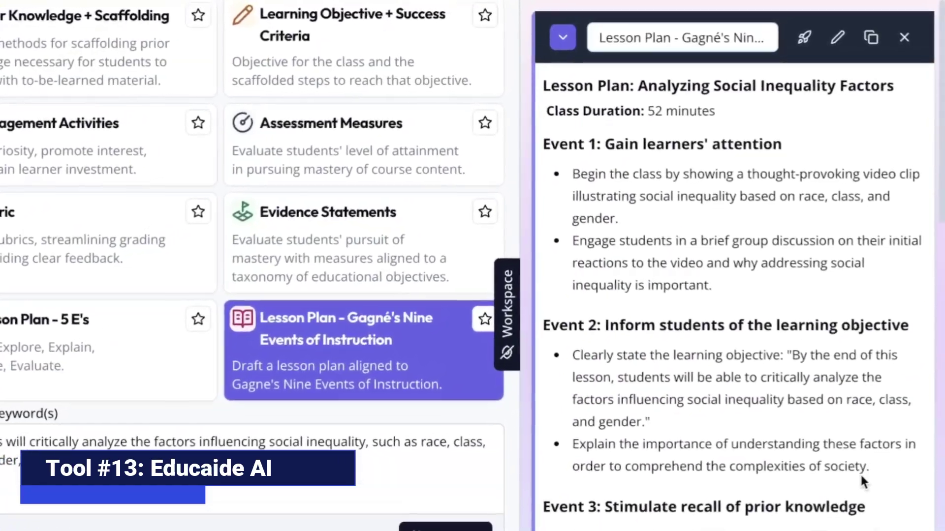
{"action": "scroll", "coordinate": [859, 480], "scroll_direction": "down", "scroll_amount": 10}
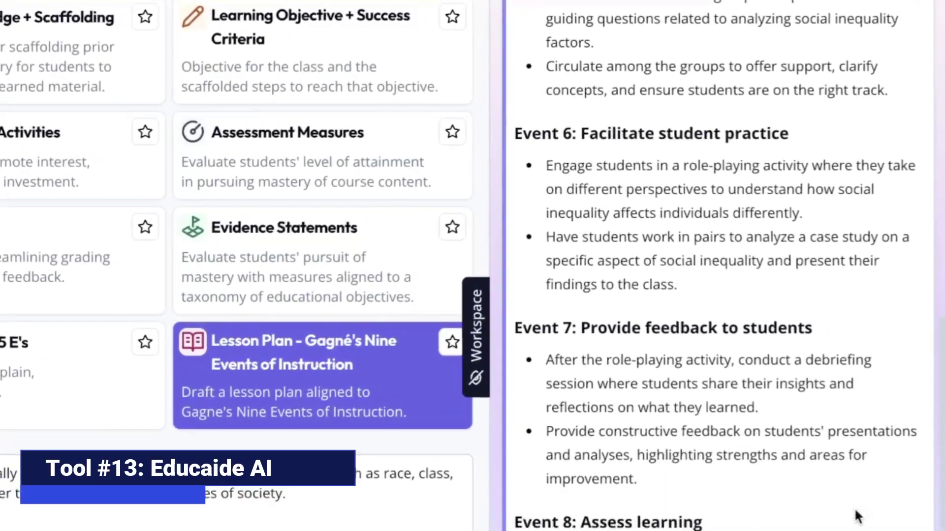
{"action": "scroll", "coordinate": [859, 516], "scroll_direction": "down", "scroll_amount": 5}
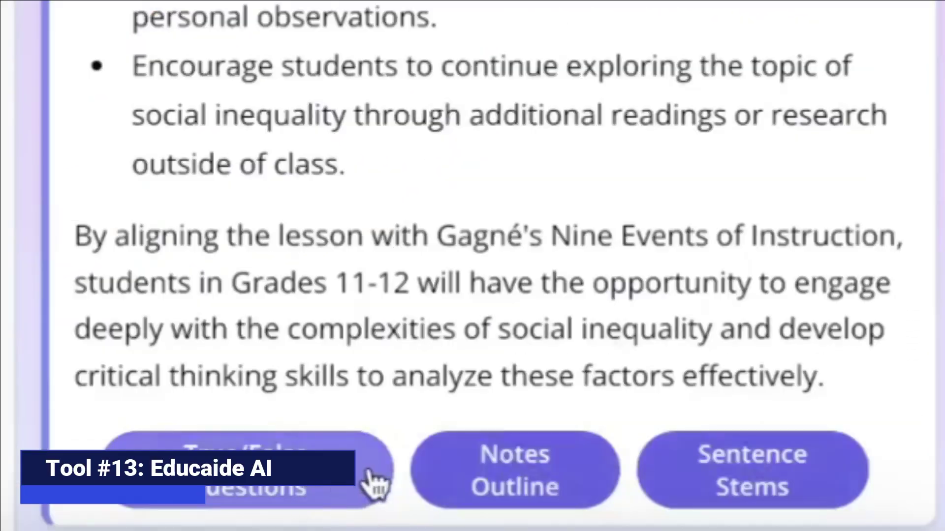
{"action": "left_click", "coordinate": [330, 490]}
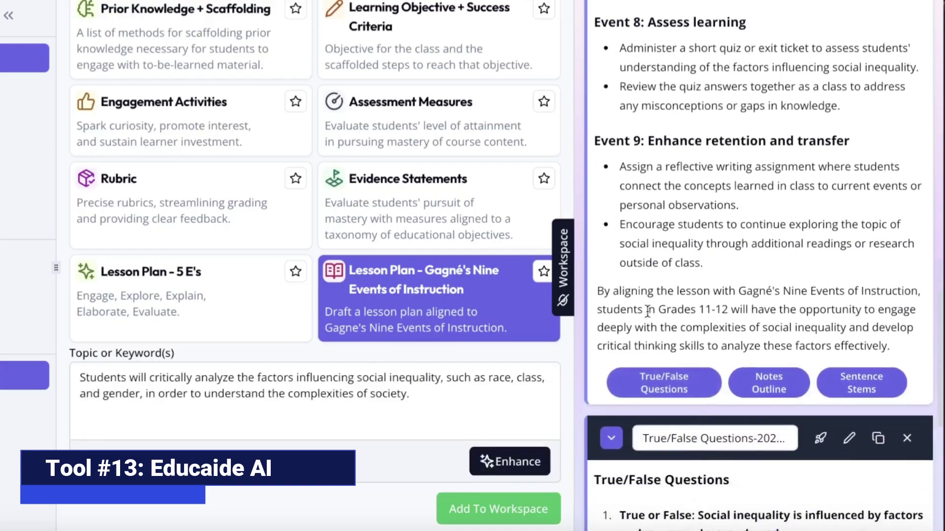
Step: Generate discussion prompts on race, class and gender inequality and view their Transform options
{"action": "scroll", "coordinate": [801, 303], "scroll_direction": "down", "scroll_amount": 6}
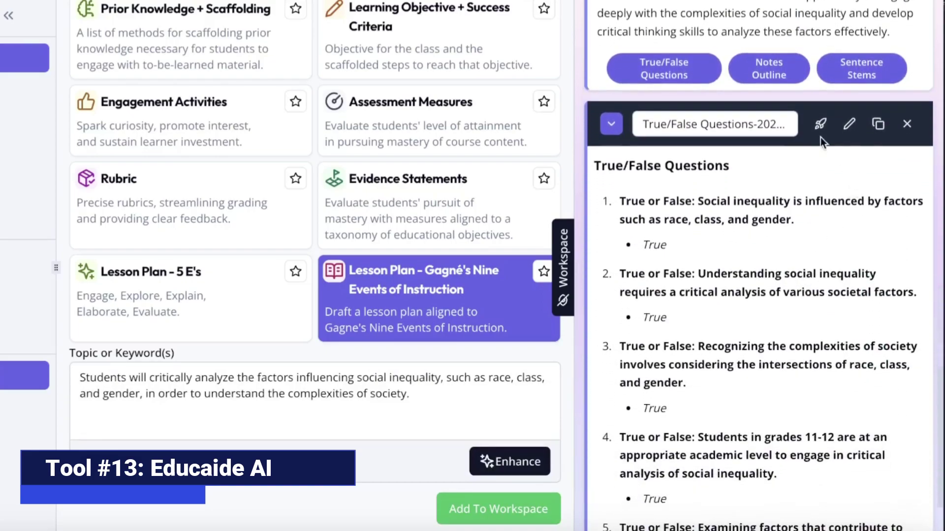
{"action": "scroll", "coordinate": [813, 264], "scroll_direction": "down", "scroll_amount": 3}
{"action": "left_click", "coordinate": [745, 506]}
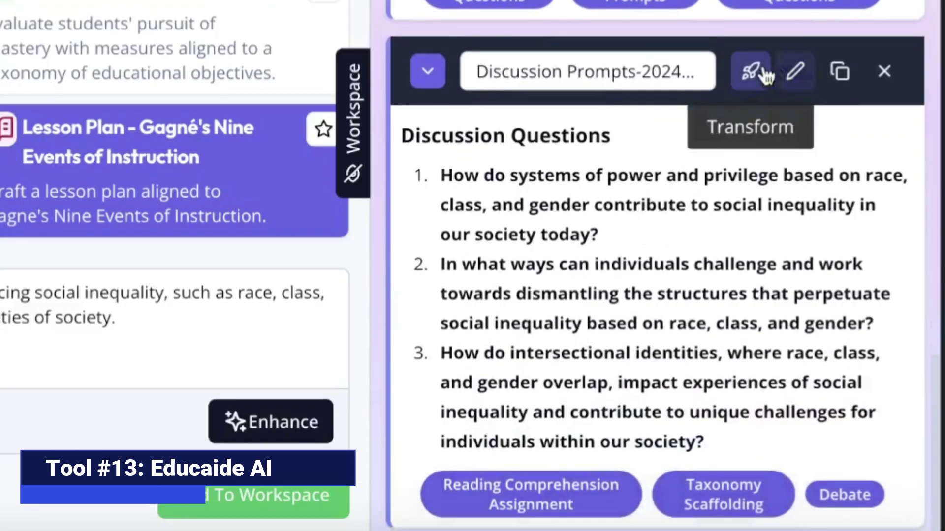
{"action": "left_click", "coordinate": [822, 234]}
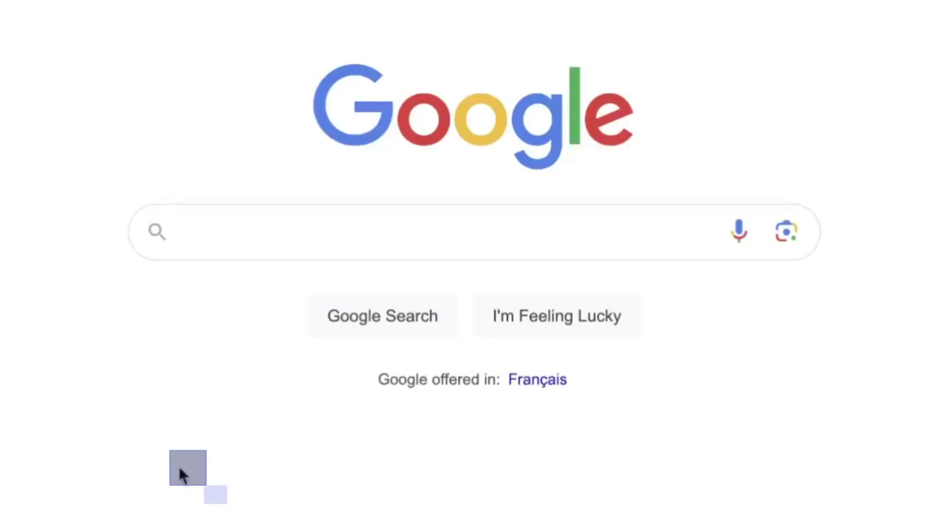
Step: Search for TeachAid and open the TeachAid website
{"action": "type", "text": "tea"}
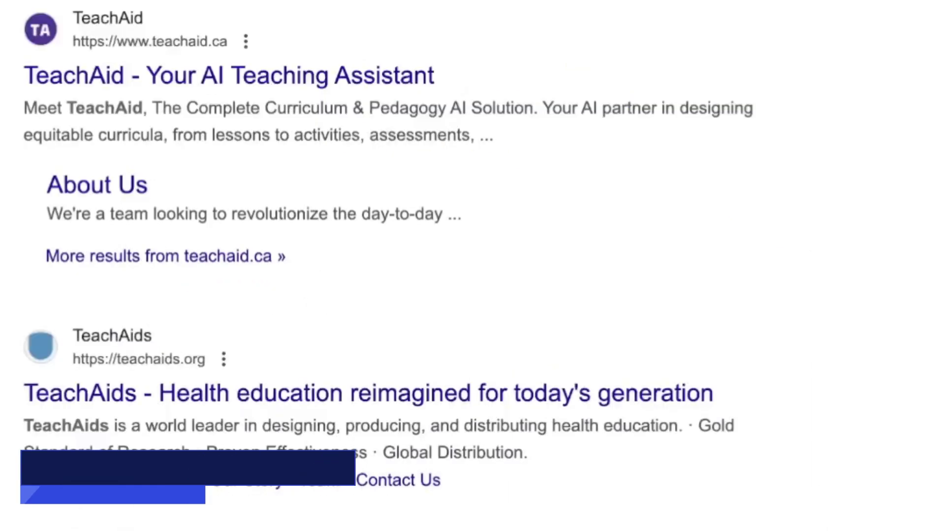
{"action": "left_click", "coordinate": [239, 74]}
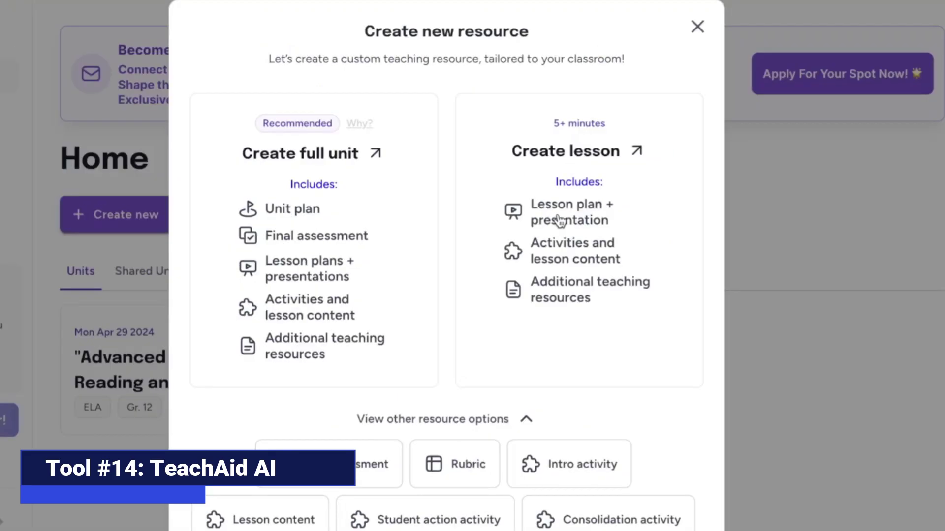
Step: Start a new lesson set to the Ontario curriculum, Grade 11, English
{"action": "left_click", "coordinate": [630, 138]}
{"action": "scroll", "coordinate": [151, 422], "scroll_direction": "down", "scroll_amount": 2}
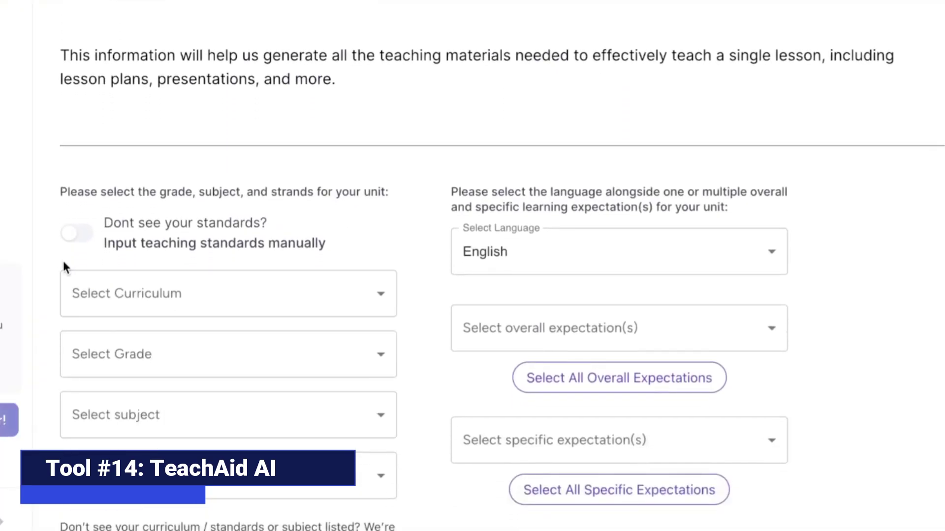
{"action": "left_click", "coordinate": [75, 234]}
{"action": "left_click", "coordinate": [76, 234]}
{"action": "left_click", "coordinate": [110, 297]}
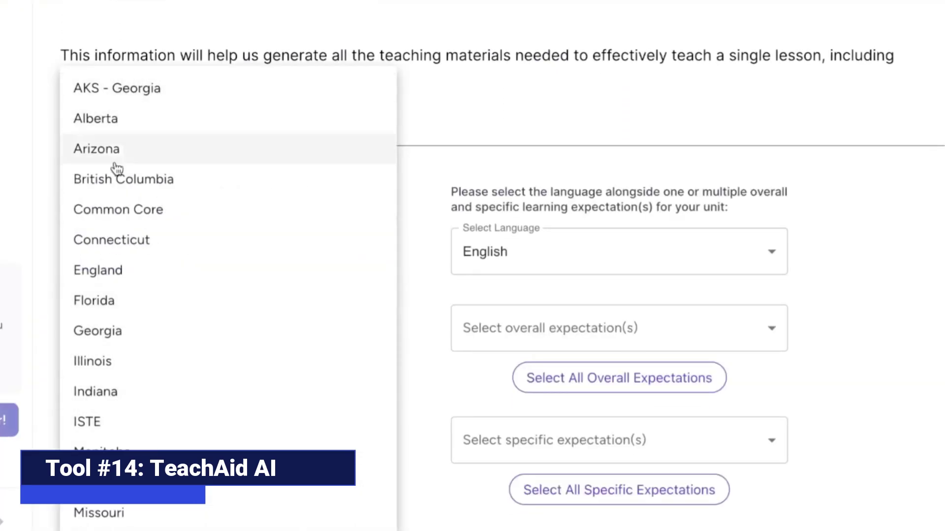
{"action": "scroll", "coordinate": [133, 333], "scroll_direction": "down", "scroll_amount": 10}
{"action": "left_click", "coordinate": [123, 337]}
{"action": "left_click", "coordinate": [123, 342]}
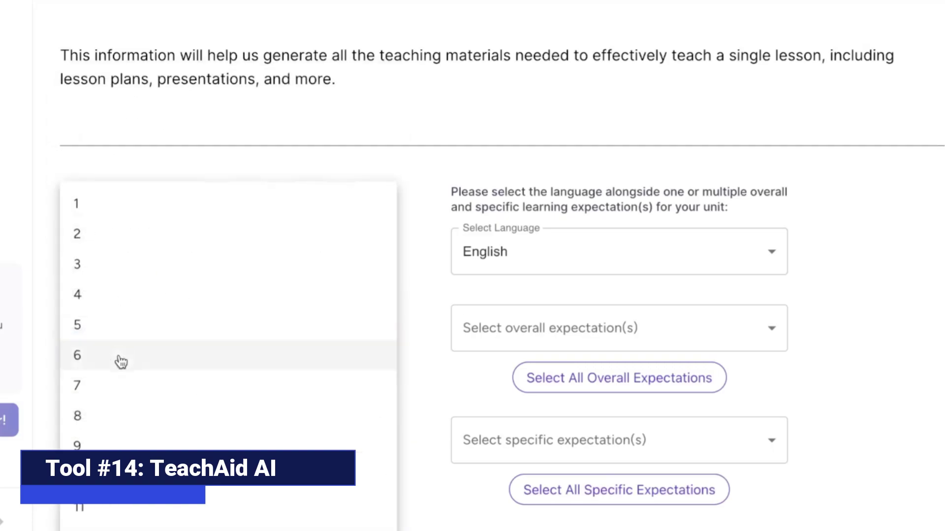
{"action": "left_click", "coordinate": [120, 516]}
{"action": "left_click", "coordinate": [140, 423]}
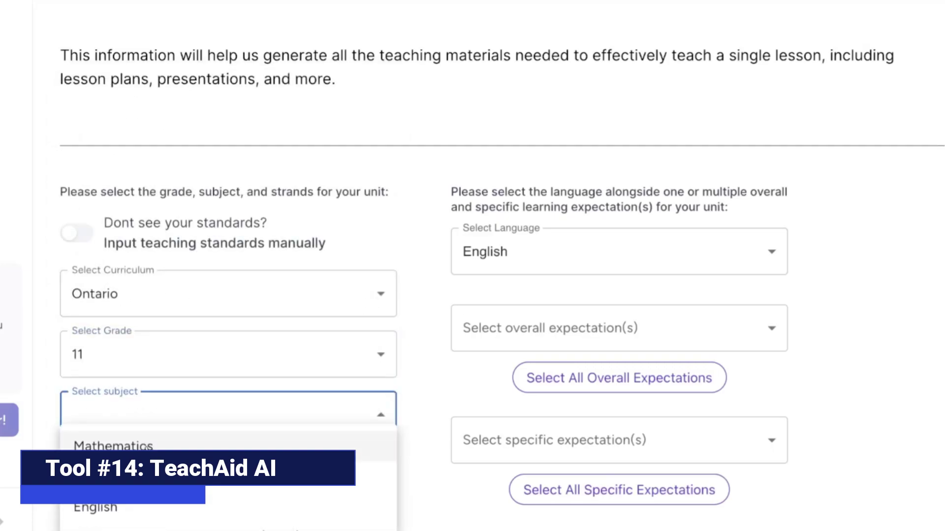
{"action": "left_click", "coordinate": [136, 511]}
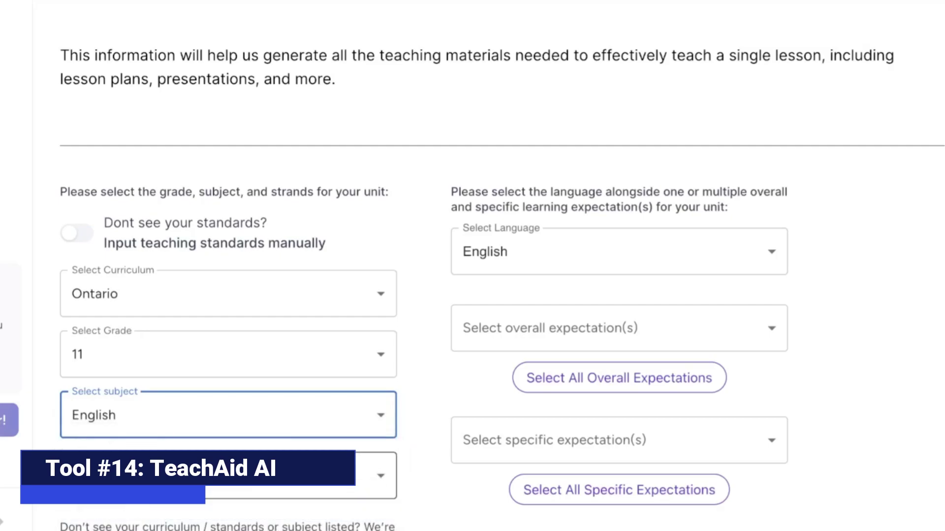
Step: Add the (ENG3U) Writing strand and choose a lesson length
{"action": "left_click", "coordinate": [138, 494]}
{"action": "left_click", "coordinate": [163, 200]}
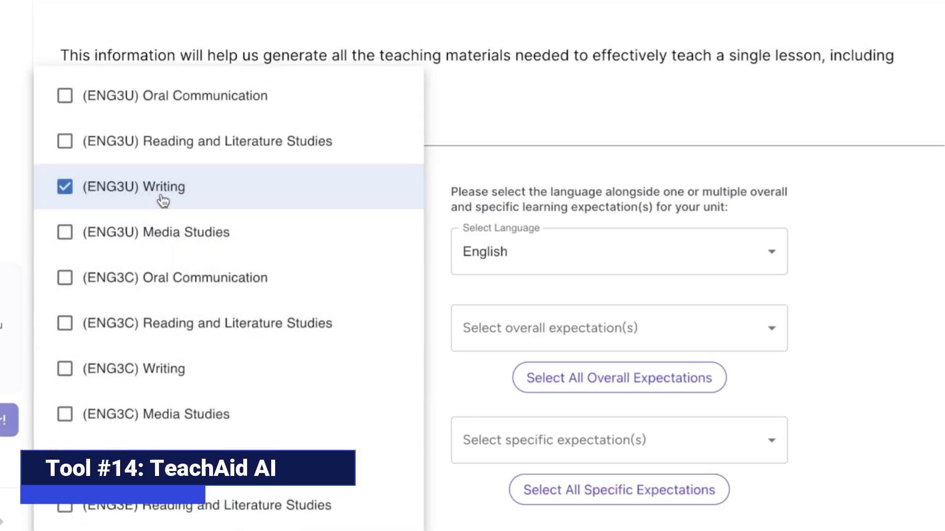
{"action": "left_click", "coordinate": [476, 416]}
{"action": "scroll", "coordinate": [282, 445], "scroll_direction": "down", "scroll_amount": 5}
{"action": "left_click", "coordinate": [282, 445]}
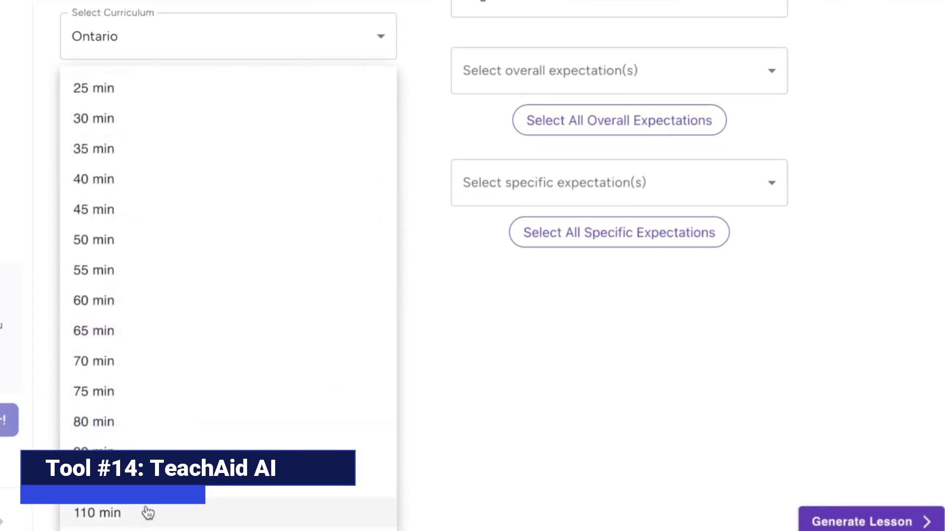
{"action": "left_click", "coordinate": [206, 512]}
{"action": "scroll", "coordinate": [386, 333], "scroll_direction": "up", "scroll_amount": 5}
Step: Select Knowledge of Form and Style and Knowledge of Conventions overall expectations, plus specific expectation 2.1
{"action": "left_click", "coordinate": [506, 362]}
{"action": "left_click", "coordinate": [397, 389]}
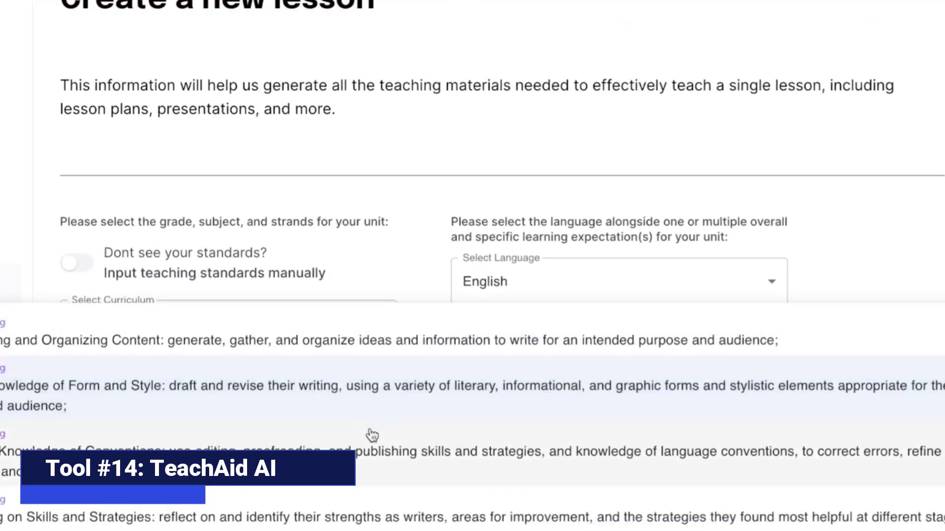
{"action": "left_click", "coordinate": [361, 457]}
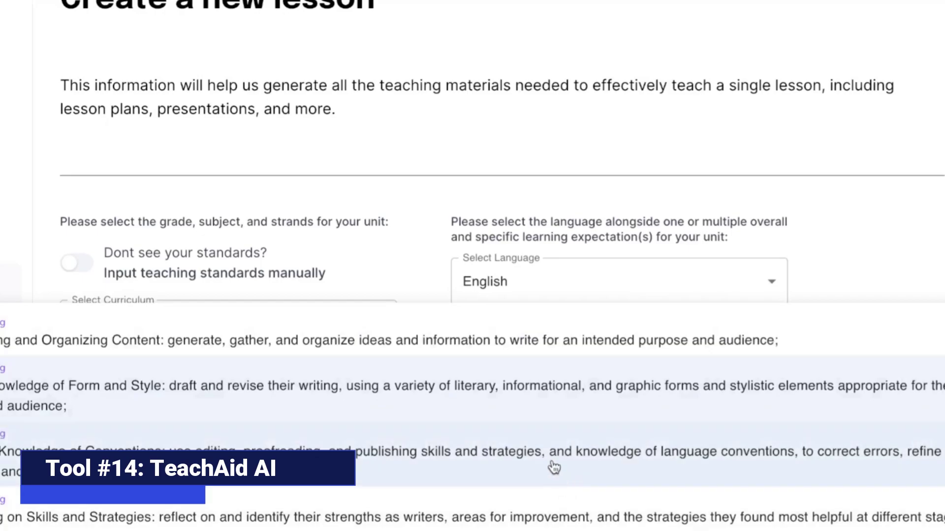
{"action": "left_click", "coordinate": [831, 231]}
{"action": "scroll", "coordinate": [734, 407], "scroll_direction": "down", "scroll_amount": 4}
{"action": "left_click", "coordinate": [603, 297]}
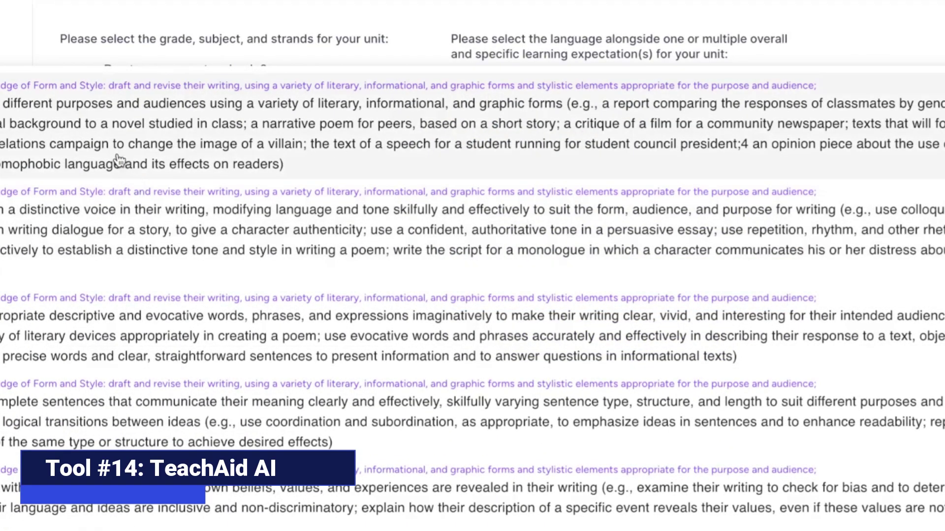
{"action": "left_click", "coordinate": [118, 162]}
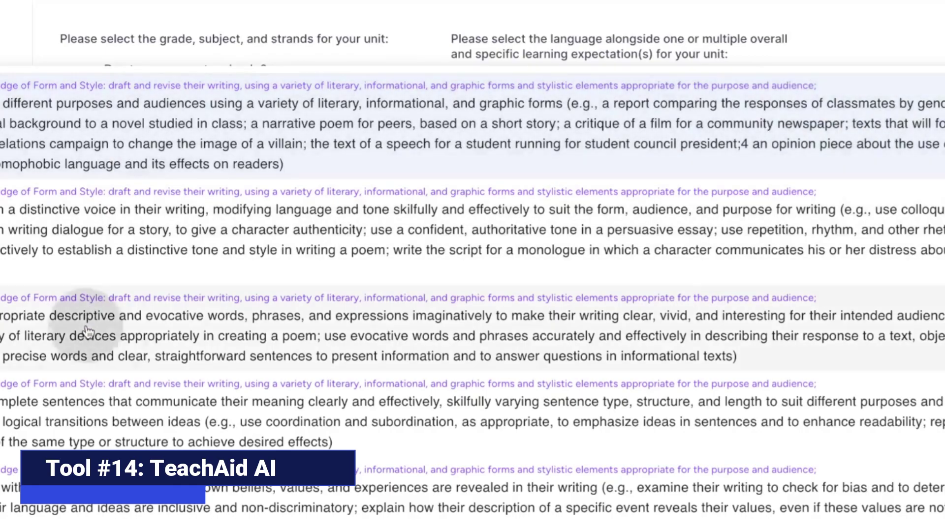
{"action": "scroll", "coordinate": [84, 408], "scroll_direction": "down", "scroll_amount": 10}
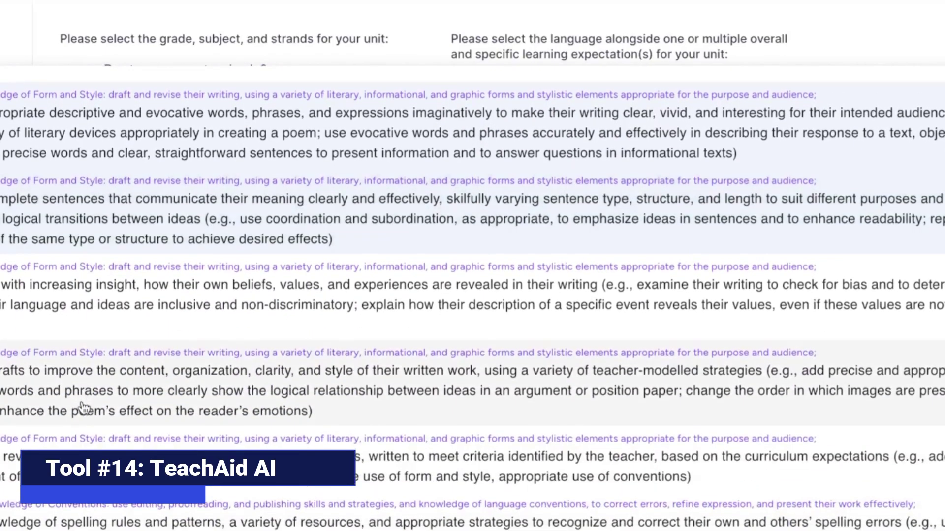
{"action": "key", "text": "Escape"}
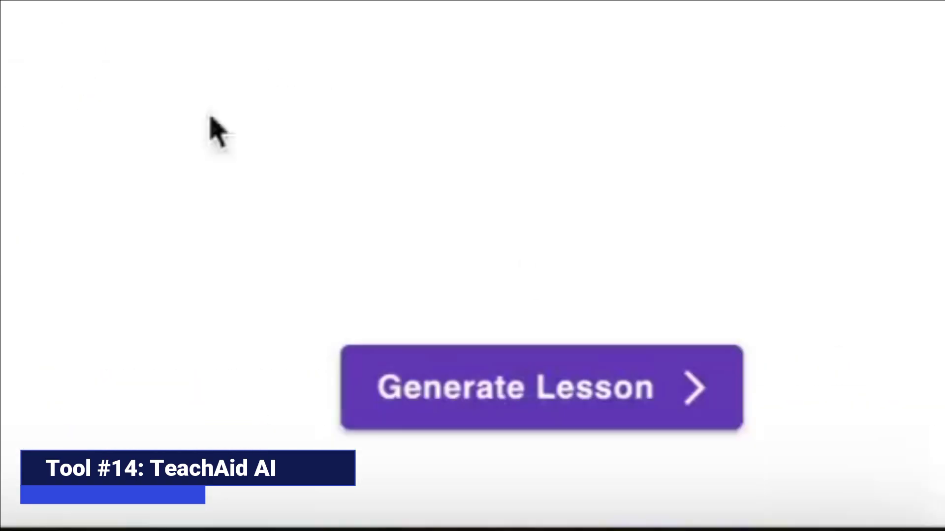
Step: Generate the 'Effective Writing: Purpose, Audience, Conventions' lesson and begin adding a new activity
{"action": "left_click", "coordinate": [579, 417]}
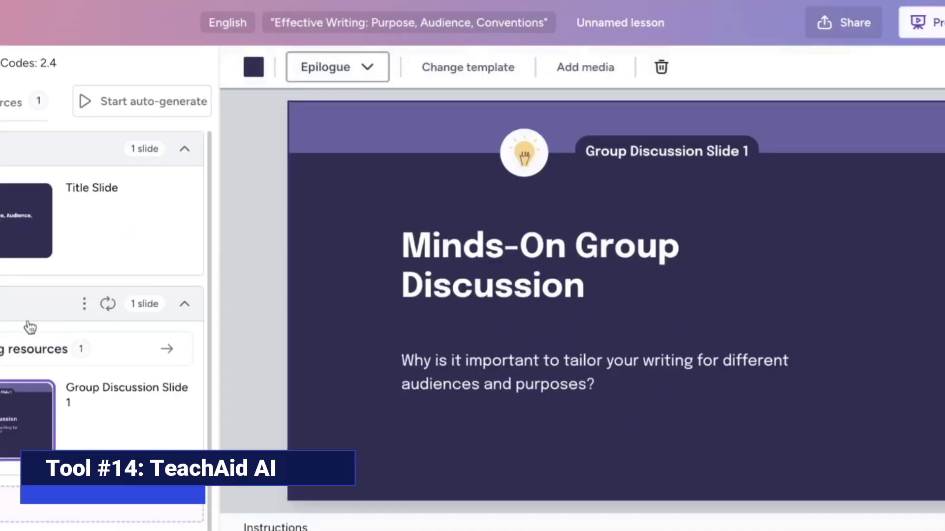
{"action": "scroll", "coordinate": [30, 327], "scroll_direction": "down", "scroll_amount": 1}
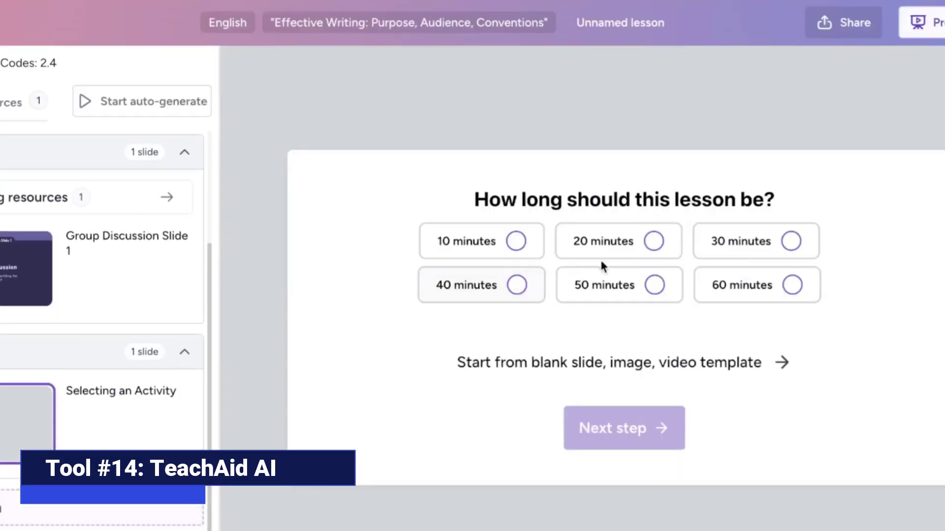
{"action": "left_click", "coordinate": [601, 243]}
Step: Generate a 20-minute activity with extension questions, skipping the optional prompt and materials list
{"action": "left_click", "coordinate": [625, 427]}
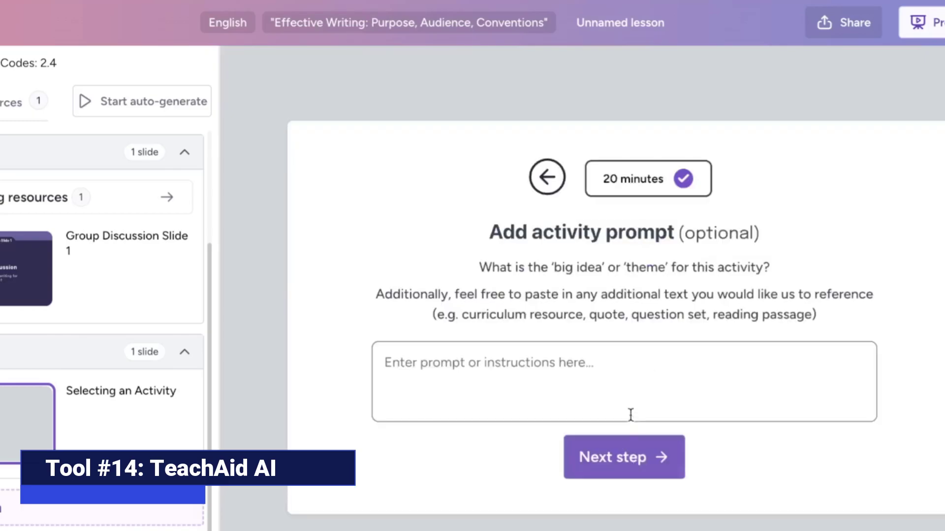
{"action": "left_click", "coordinate": [648, 477]}
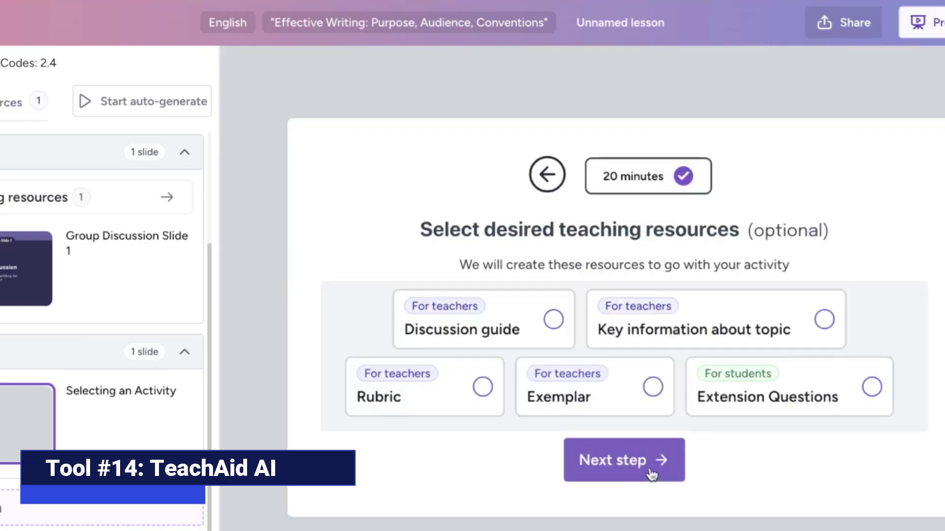
{"action": "left_click", "coordinate": [799, 392]}
{"action": "left_click", "coordinate": [605, 478]}
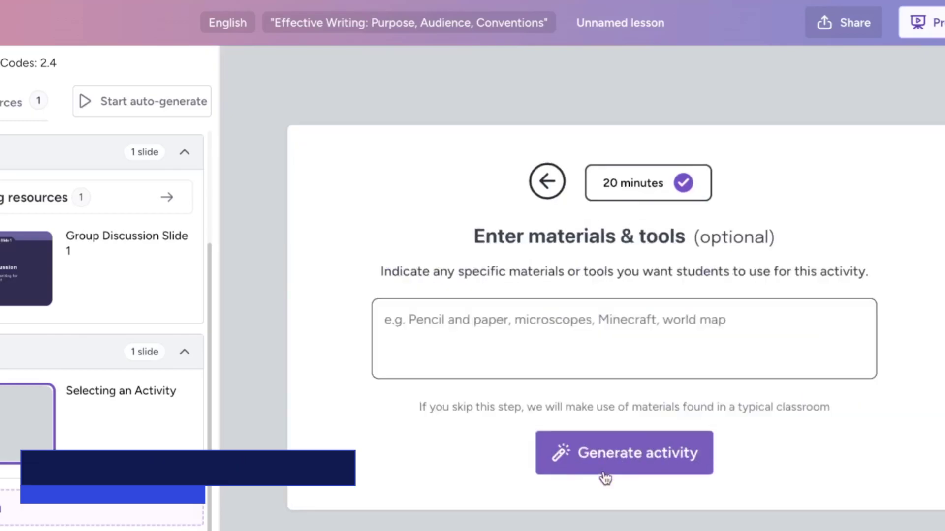
{"action": "left_click", "coordinate": [599, 460]}
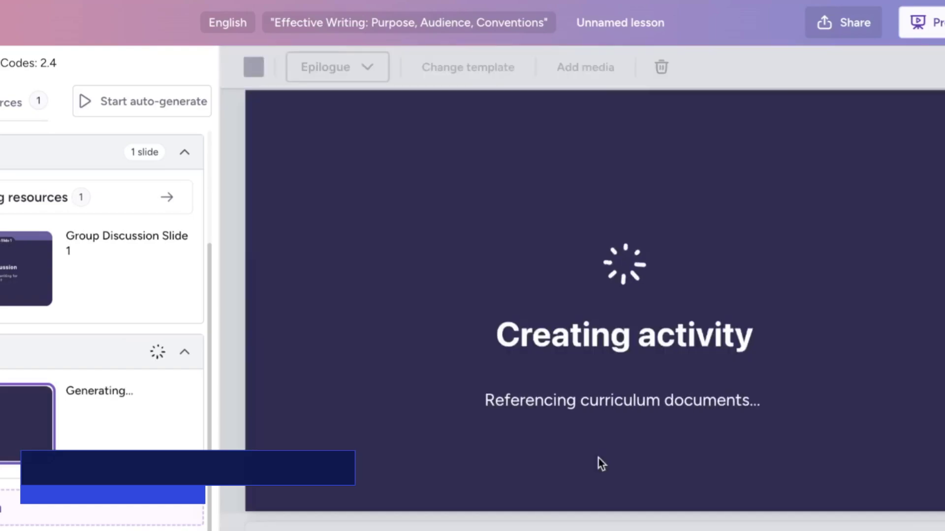